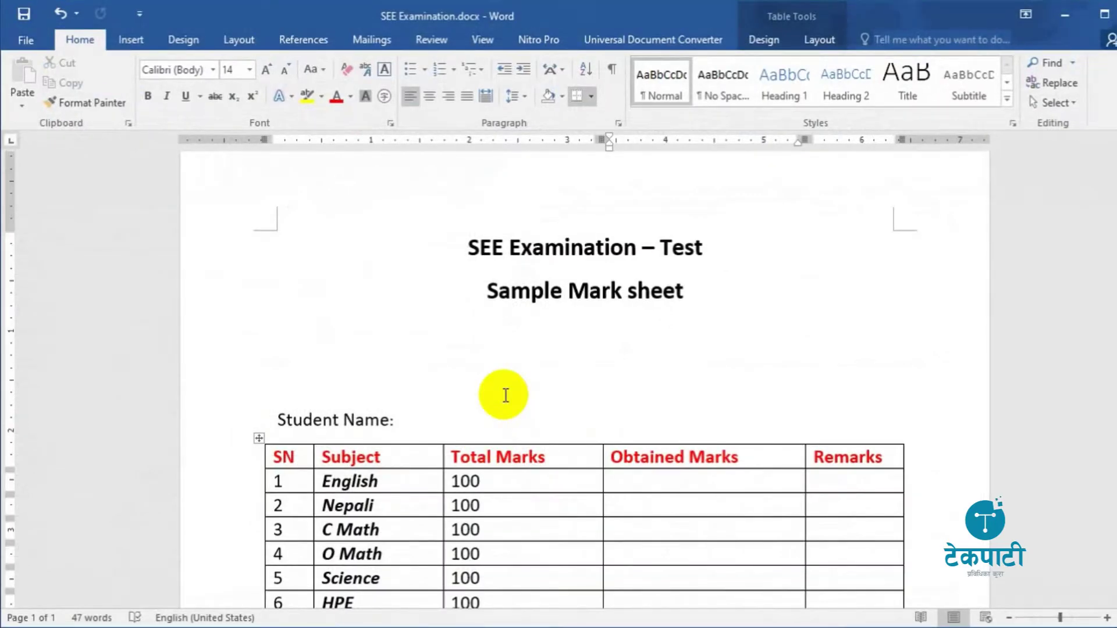
Step: Scroll through and select the whole student marks table, then clear the selection
scroll(506, 396, "down", 3)
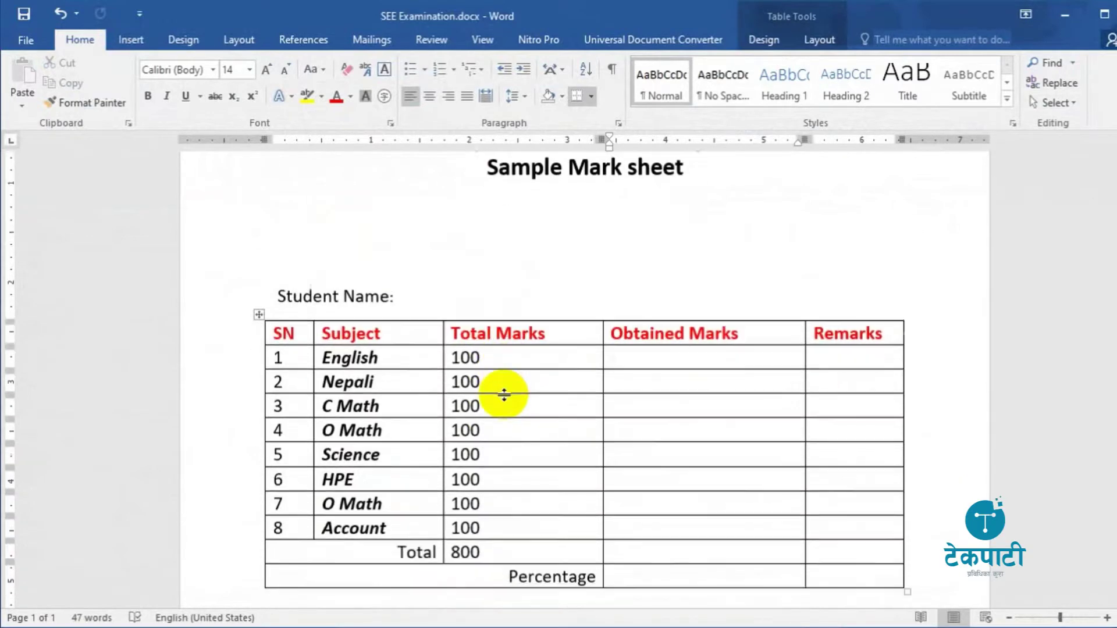
scroll(505, 391, "down", 3)
scroll(503, 357, "up", 1)
scroll(535, 356, "up", 5)
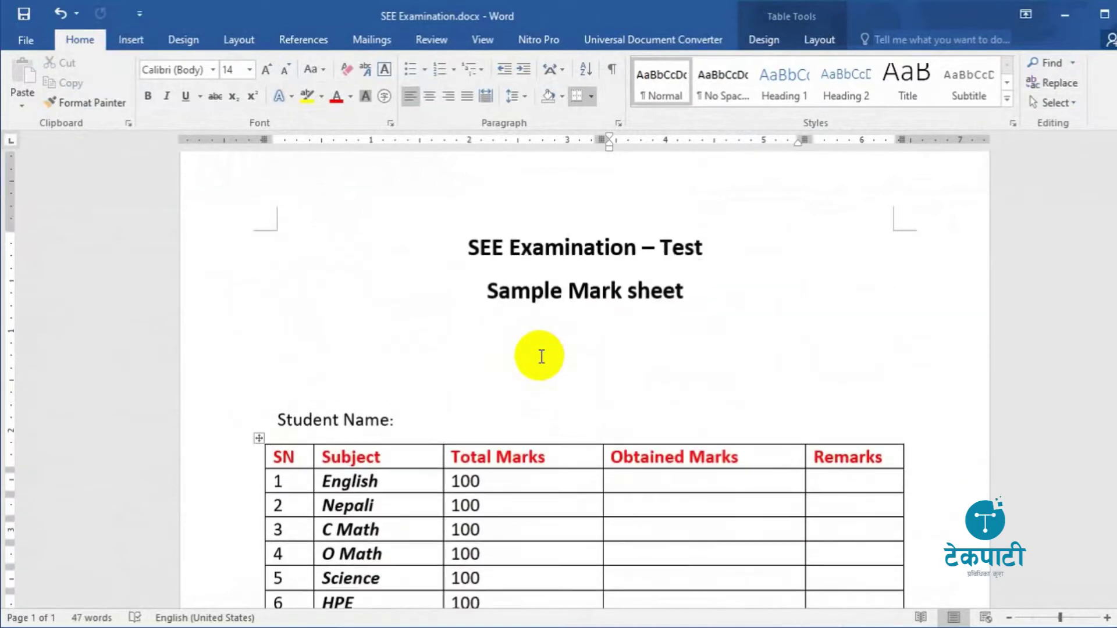
scroll(536, 357, "down", 5)
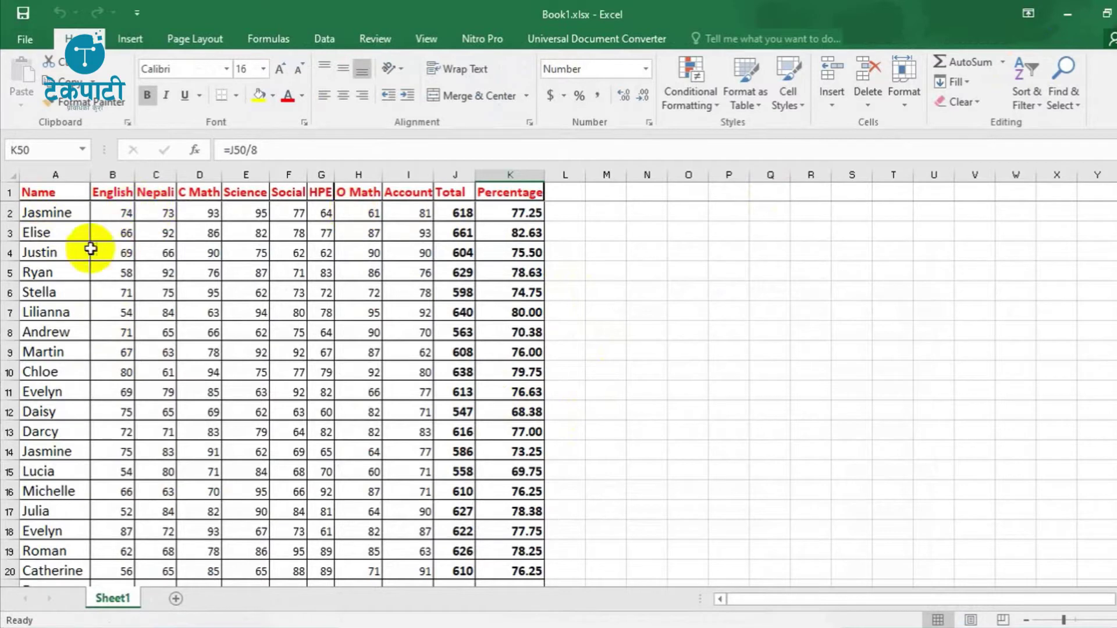
left_click_drag(50, 192, 518, 578)
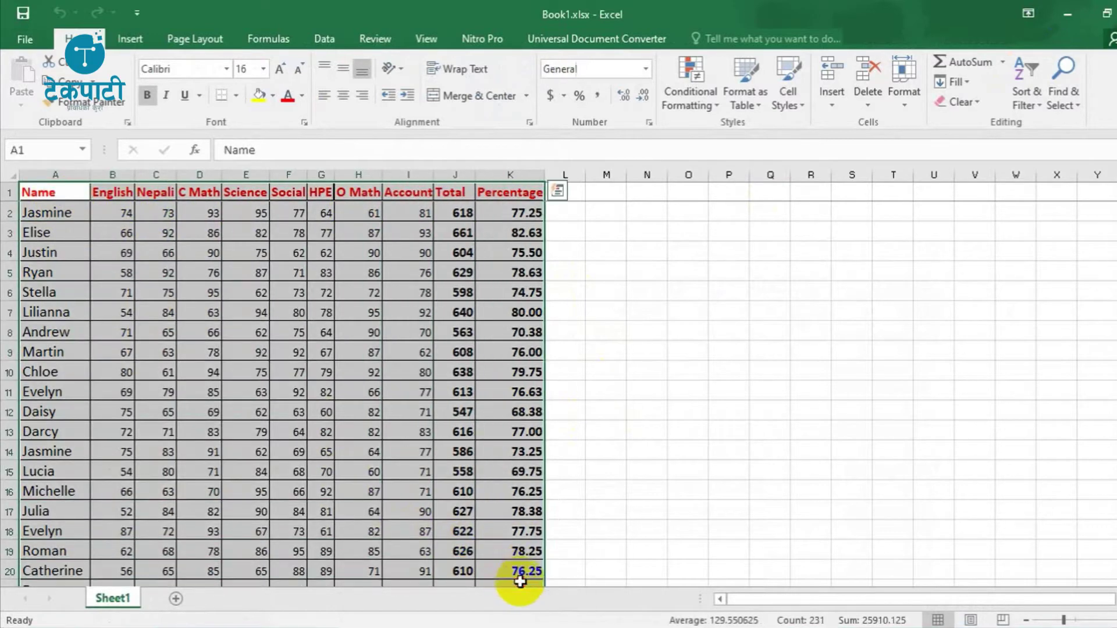
left_click(608, 526)
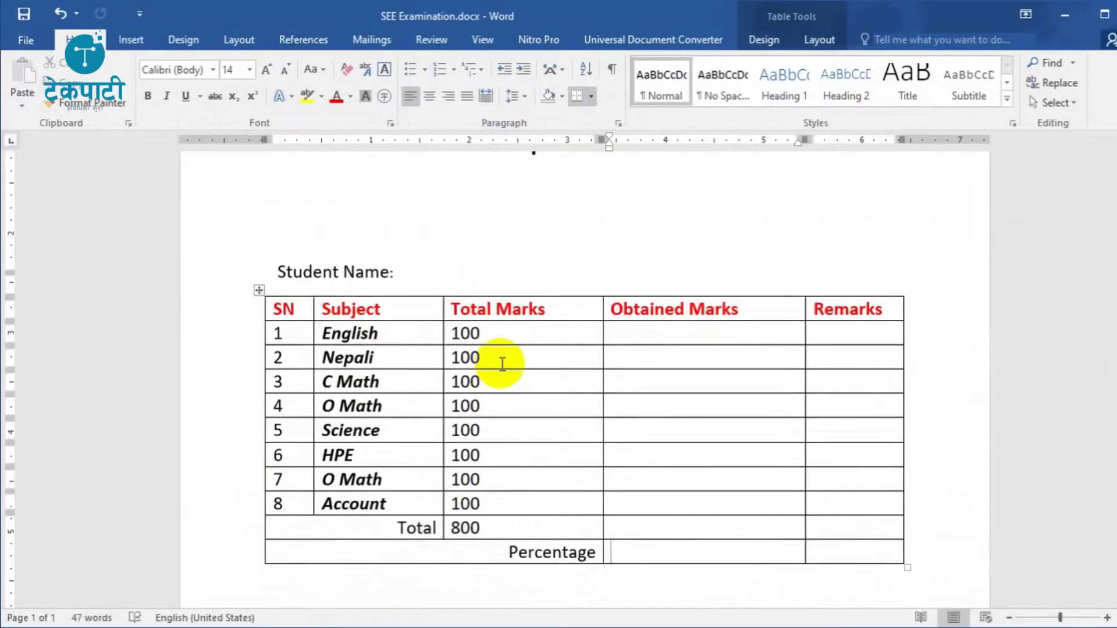
Step: Select the student data starting from the Name heading and scroll through it
scroll(502, 363, "down", 2)
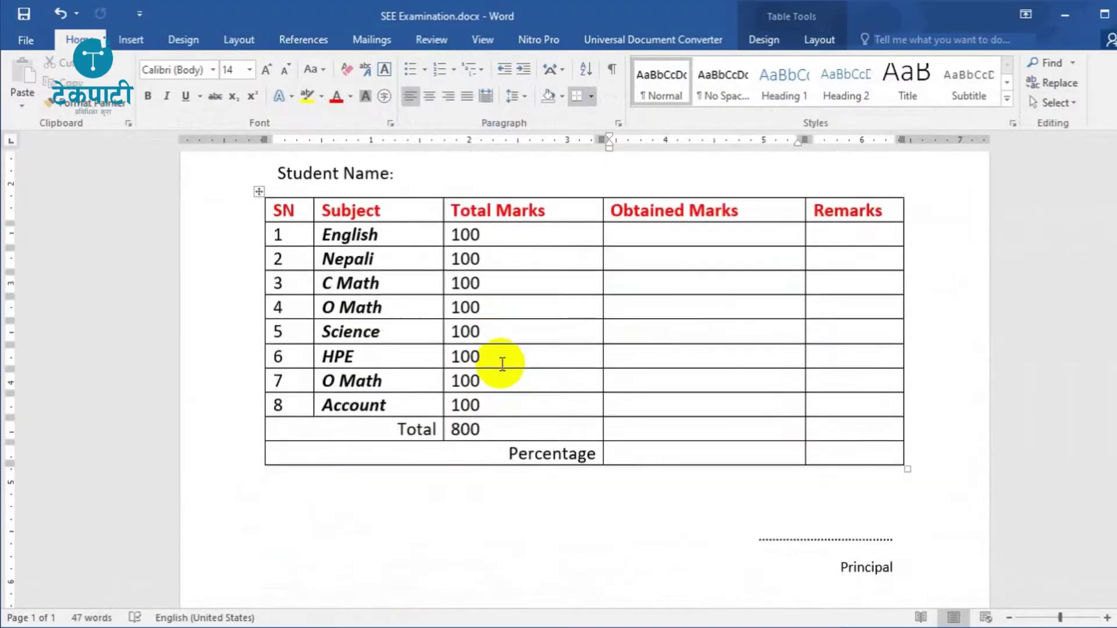
scroll(502, 364, "up", 5)
scroll(502, 363, "down", 3)
scroll(503, 364, "down", 1)
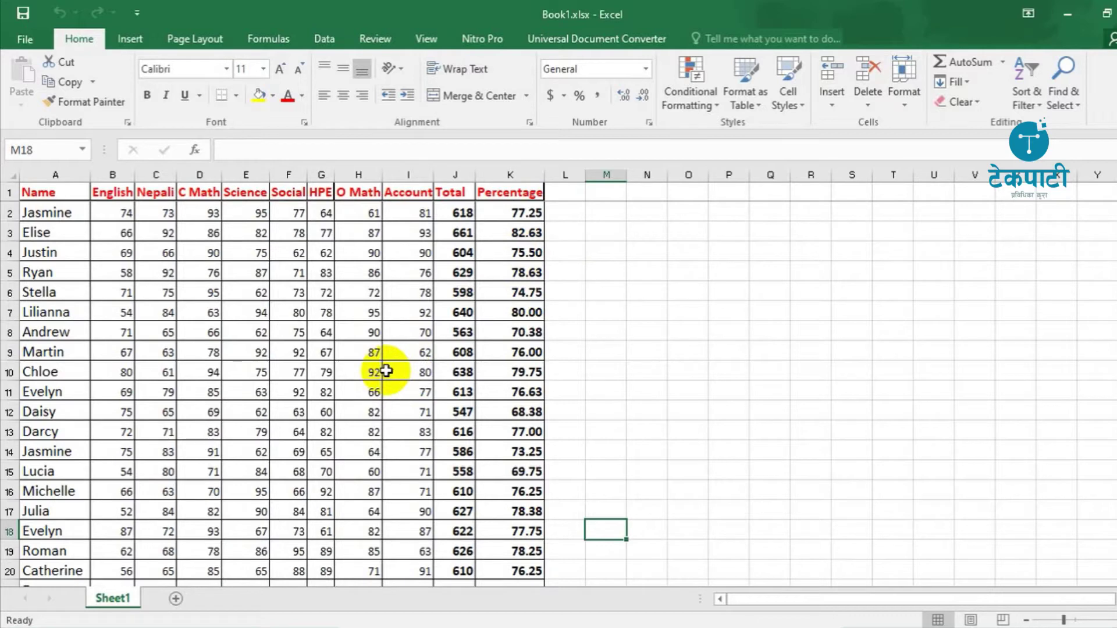
mouse_move(28, 191)
left_mouse_down()
mouse_move(166, 275)
mouse_move(512, 574)
left_mouse_up()
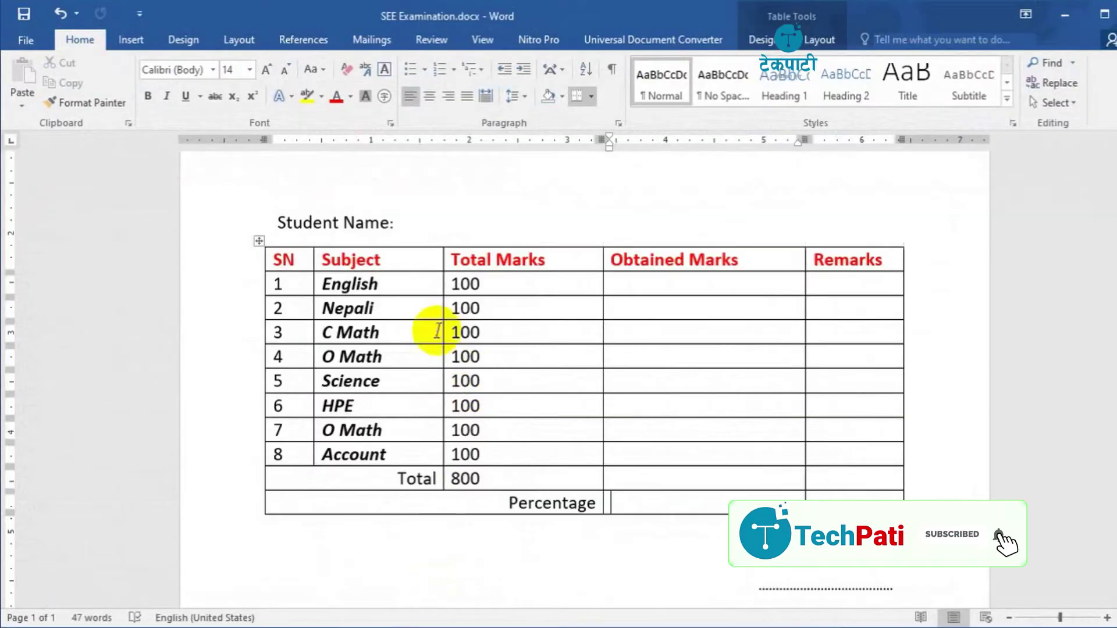
scroll(379, 282, "up", 2)
scroll(386, 282, "up", 3)
scroll(512, 360, "down", 1)
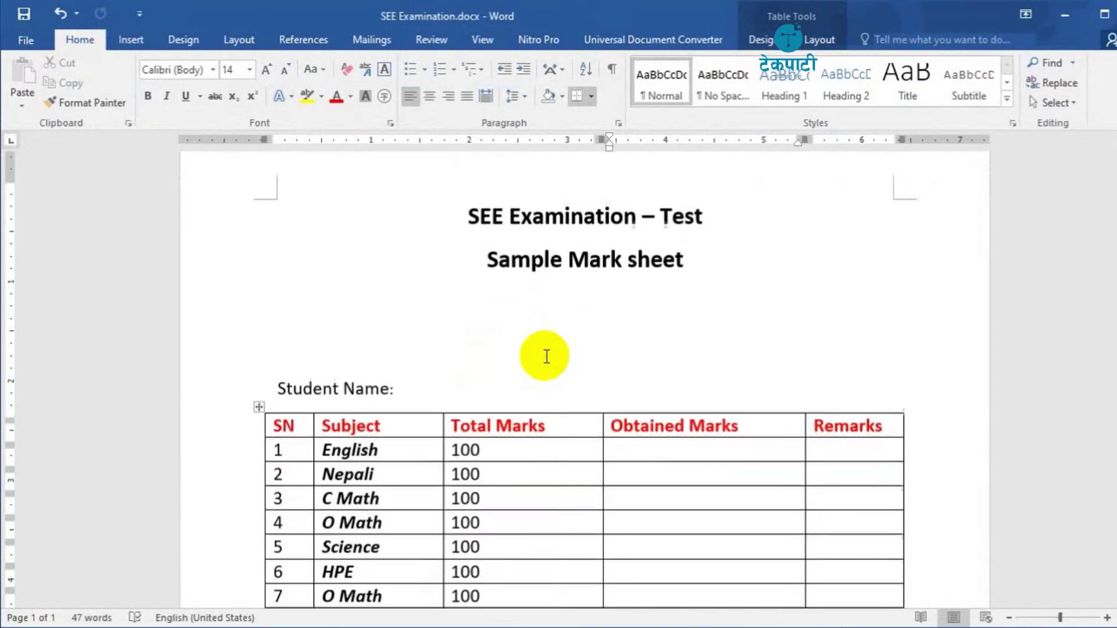
scroll(547, 360, "down", 2)
scroll(525, 407, "down", 2)
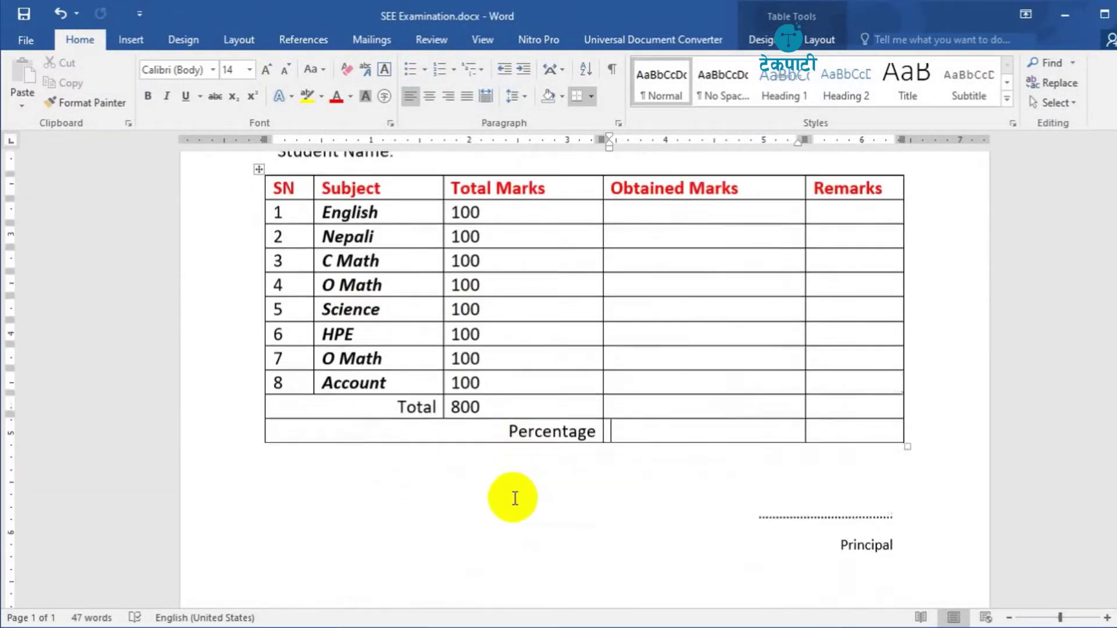
scroll(513, 498, "up", 2)
scroll(512, 427, "up", 2)
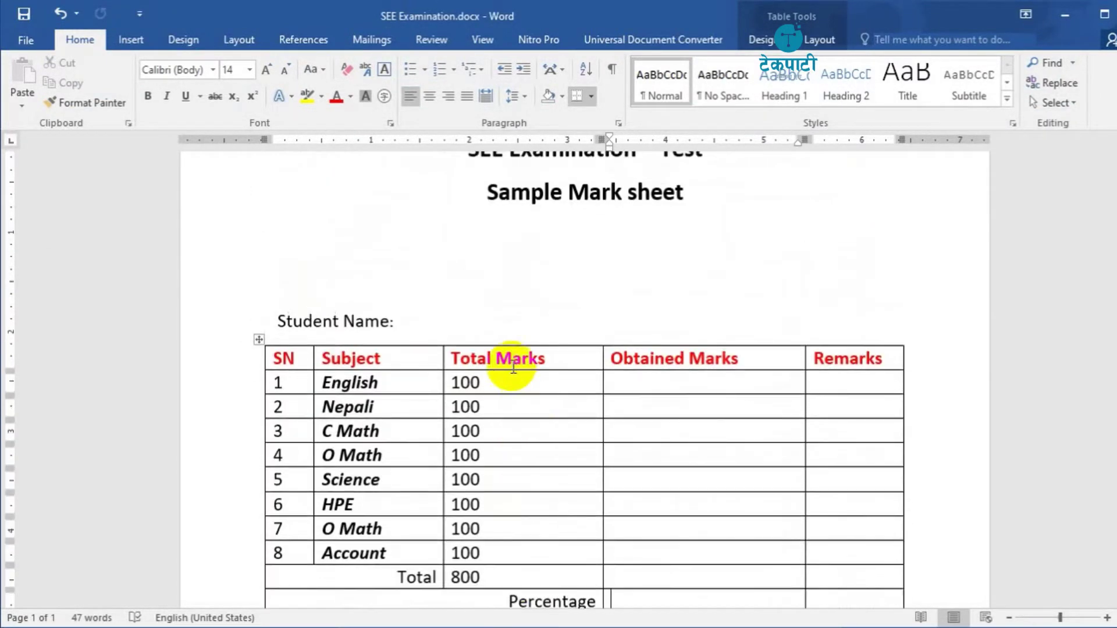
scroll(512, 366, "up", 3)
Step: Review the SEE Examination title and the Student Name: line of the mark sheet
left_click(470, 295)
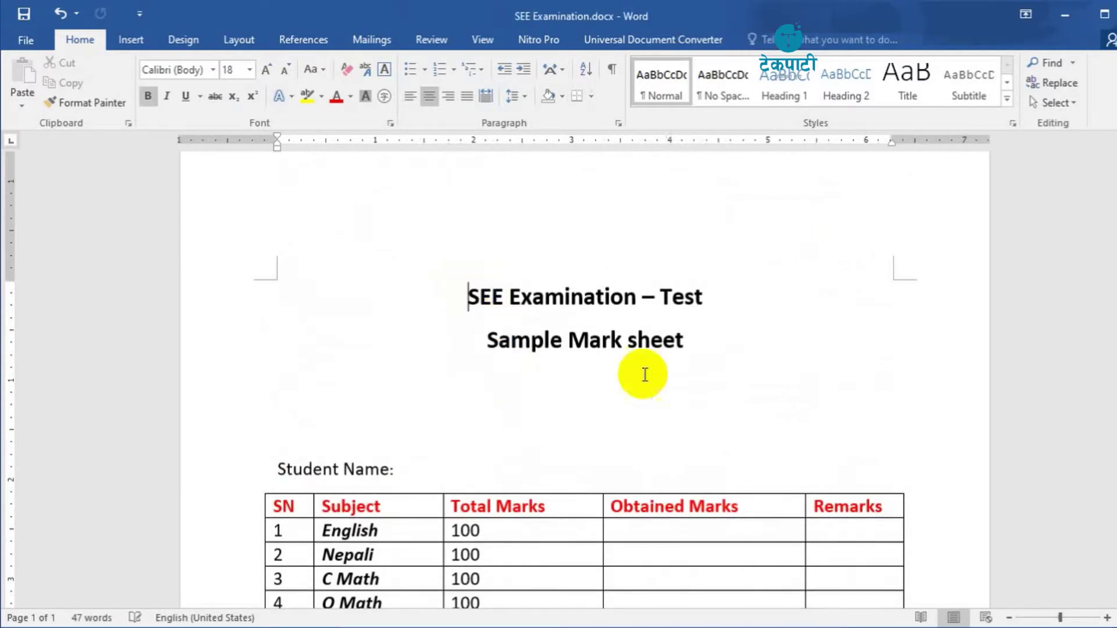
scroll(640, 372, "down", 1)
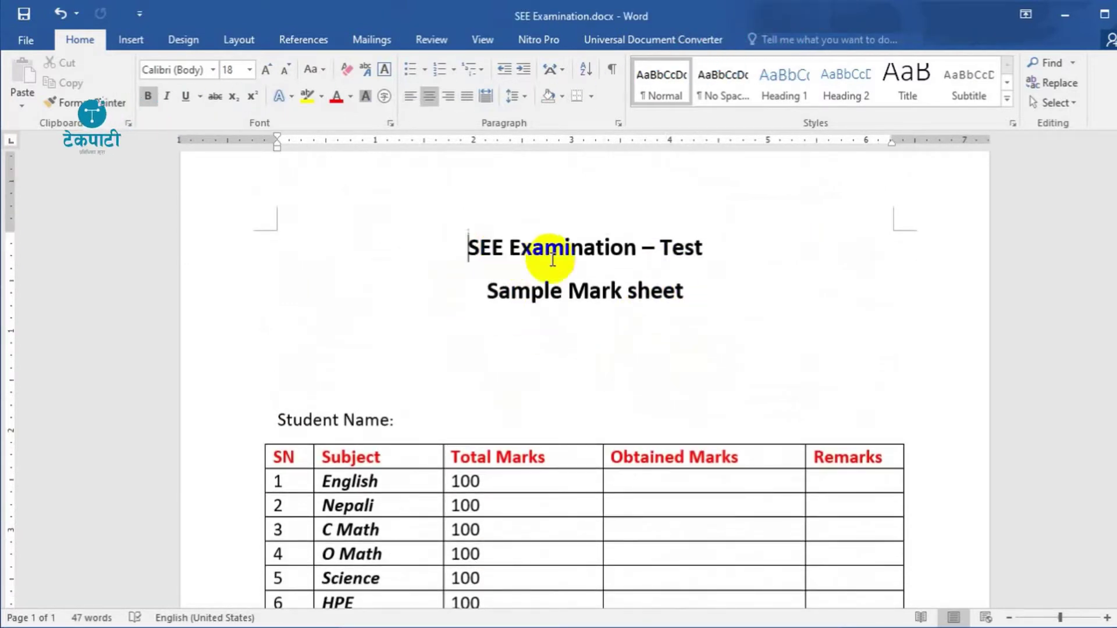
scroll(576, 366, "down", 3)
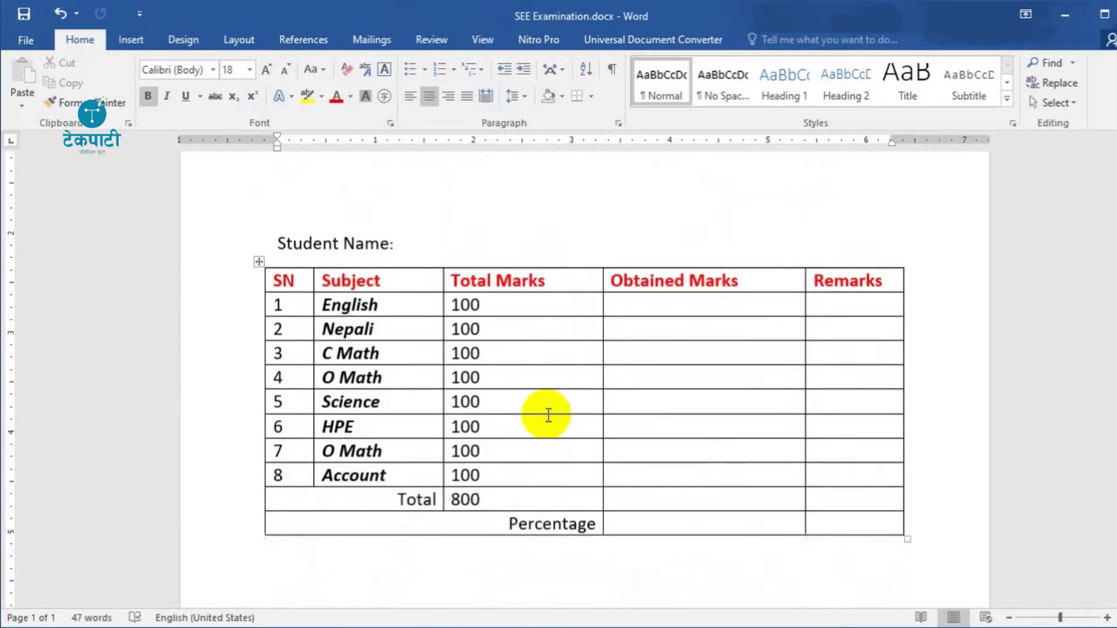
scroll(477, 410, "down", 2)
scroll(546, 442, "down", 1)
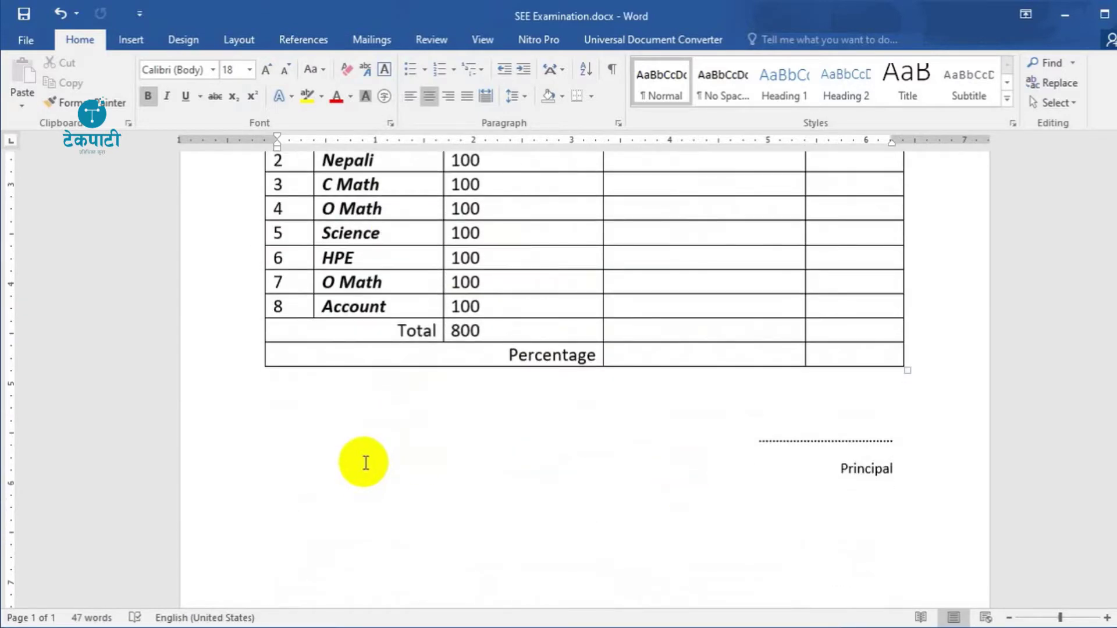
scroll(365, 462, "up", 2)
scroll(364, 456, "up", 3)
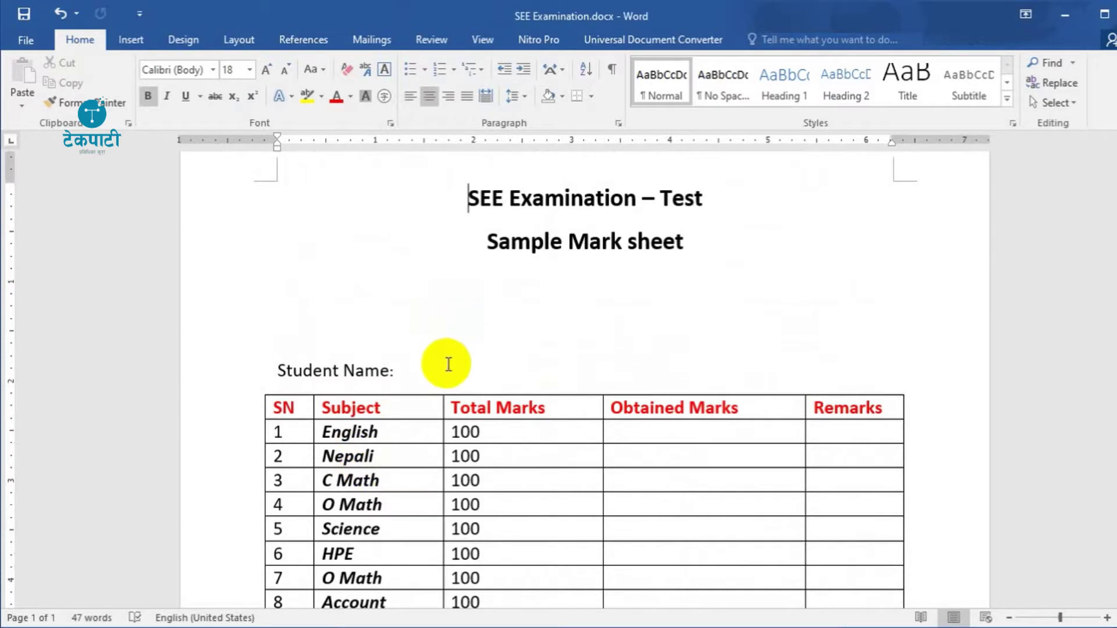
left_click(444, 370)
scroll(445, 370, "down", 1)
scroll(444, 371, "down", 1)
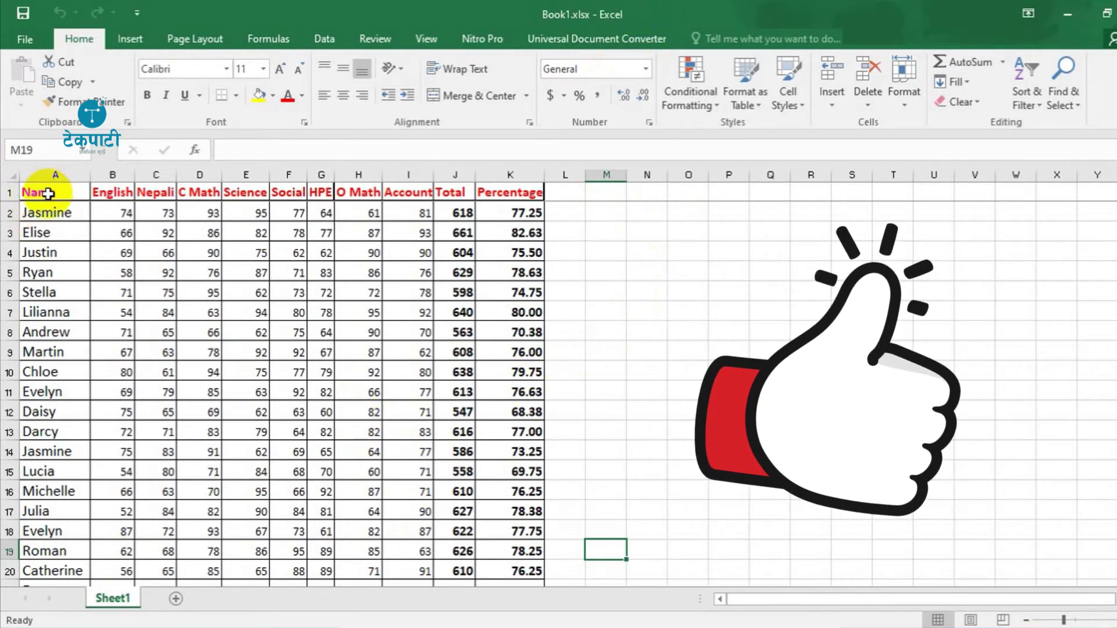
Step: Select the marks table and check the English, O Math, Account, Total and Percentage headings
left_click_drag(48, 194, 526, 571)
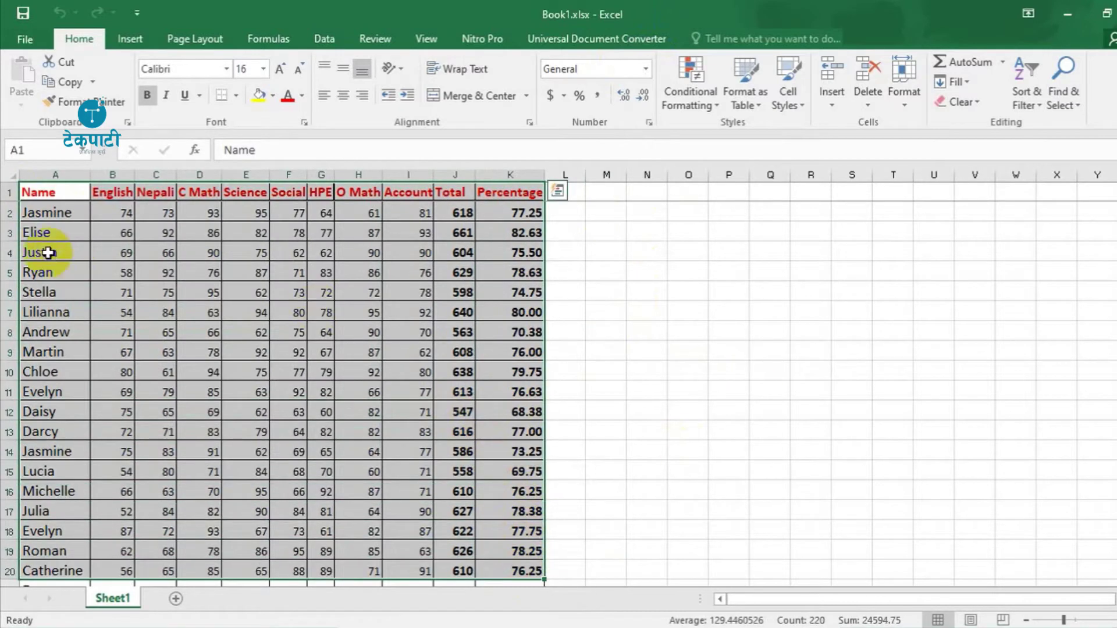
left_click(102, 194)
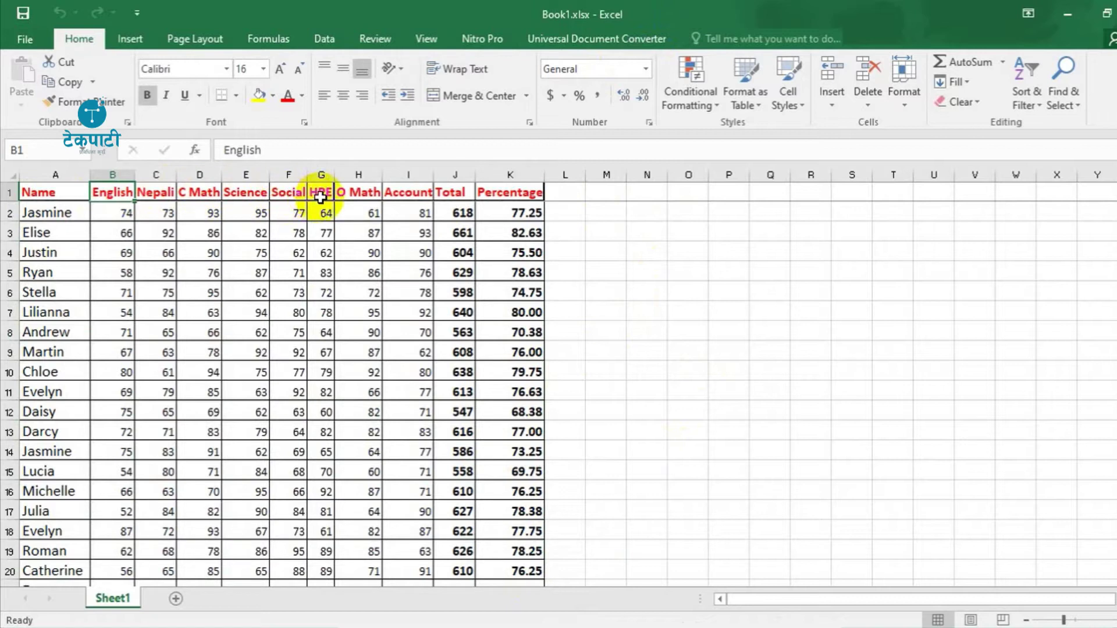
left_click(347, 190)
left_click(410, 194)
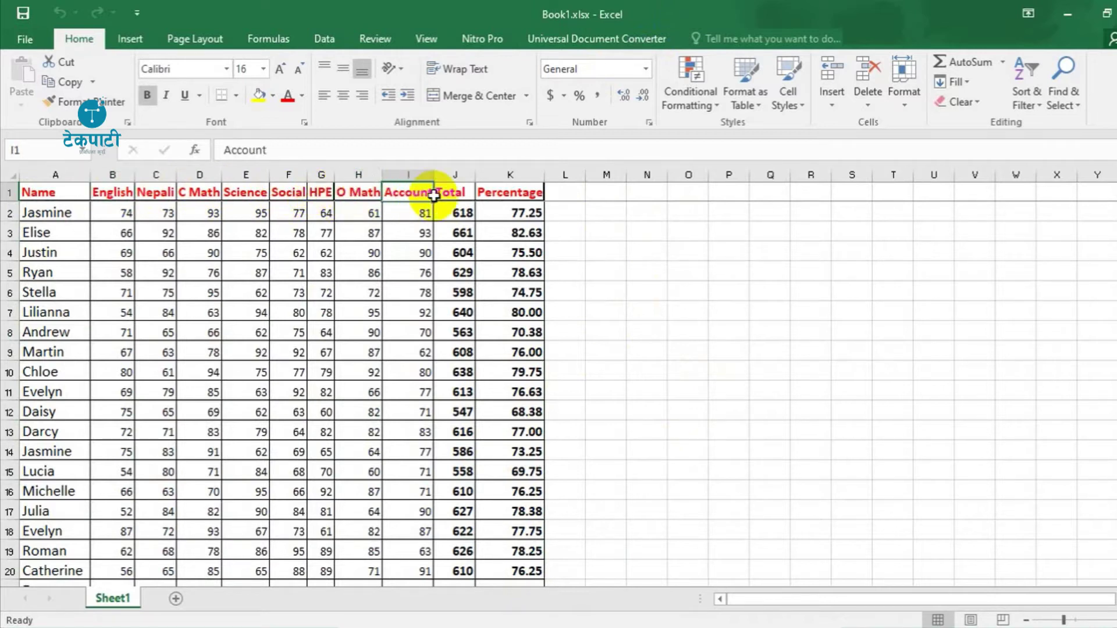
left_click(459, 192)
left_click(510, 192)
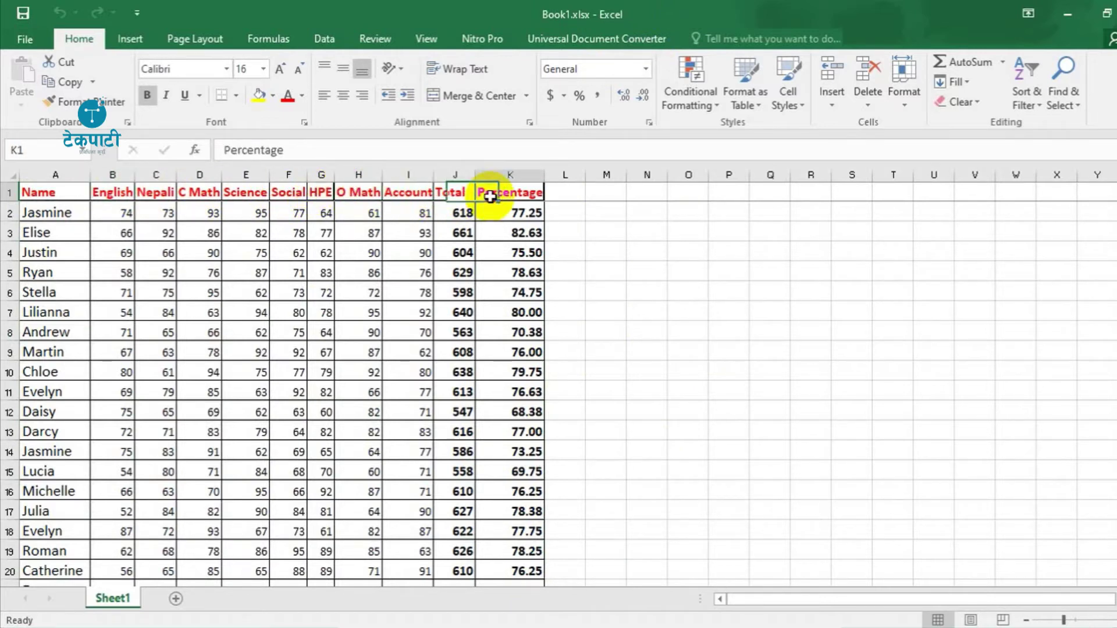
left_click(568, 195)
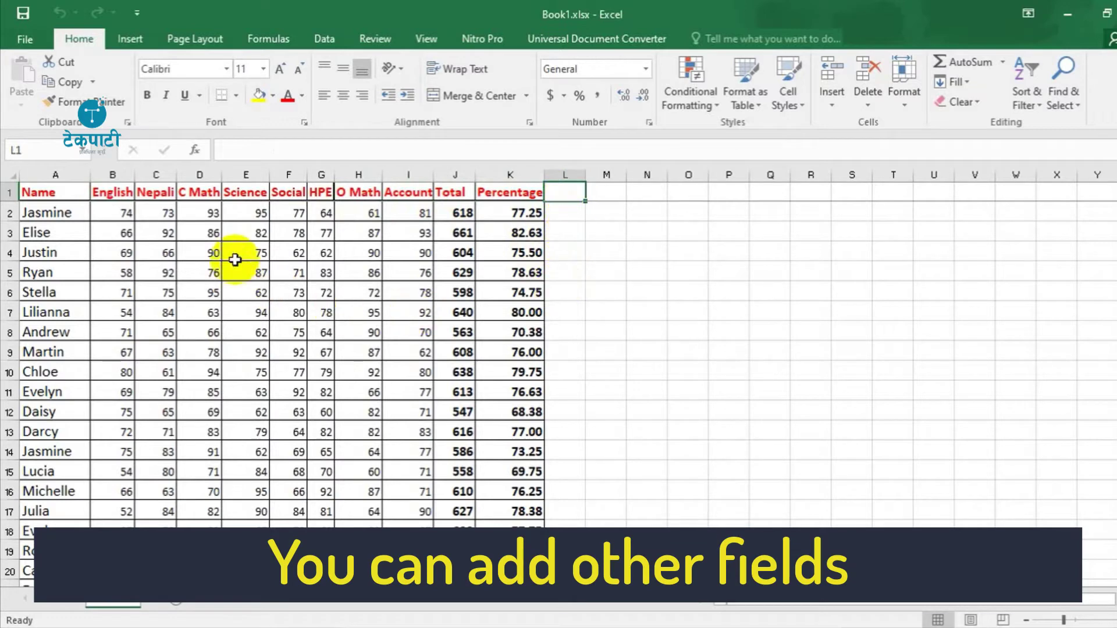
Step: Scroll down to the last student in row 50, then back up
scroll(249, 374, "down", 2)
scroll(249, 374, "down", 9)
scroll(182, 377, "down", 5)
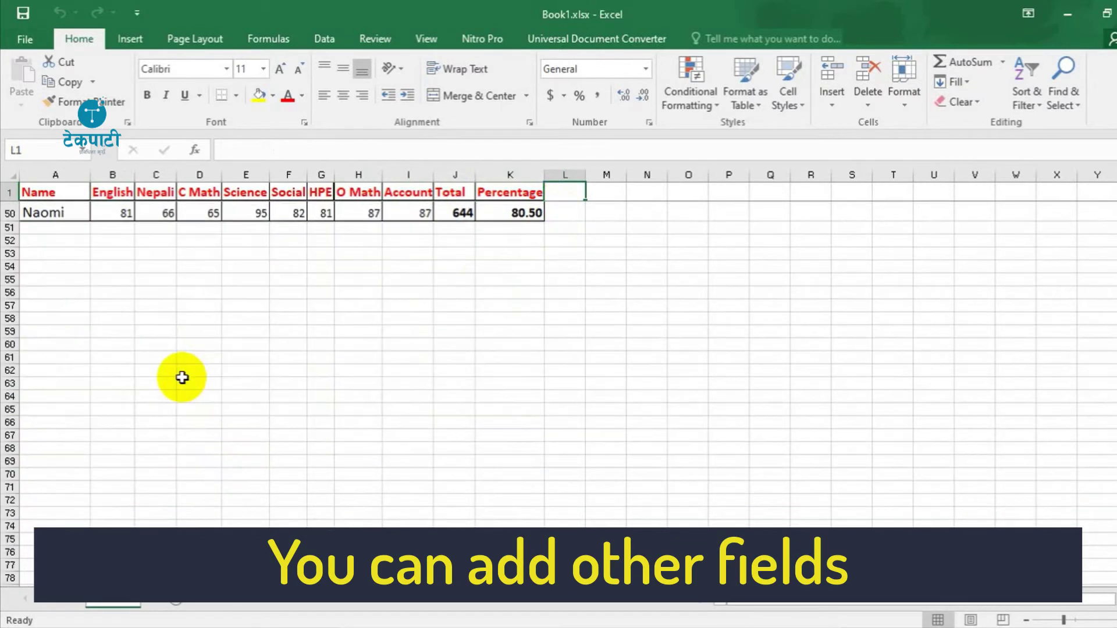
scroll(181, 375, "up", 8)
scroll(128, 355, "down", 3)
left_click(53, 513)
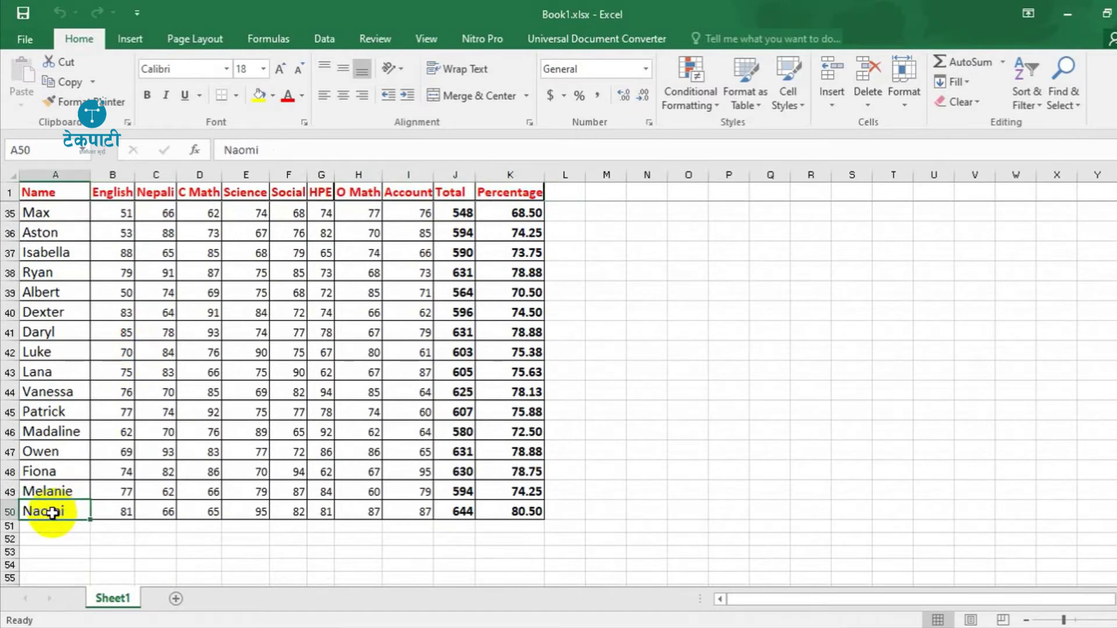
scroll(110, 420, "up", 1)
scroll(109, 425, "up", 10)
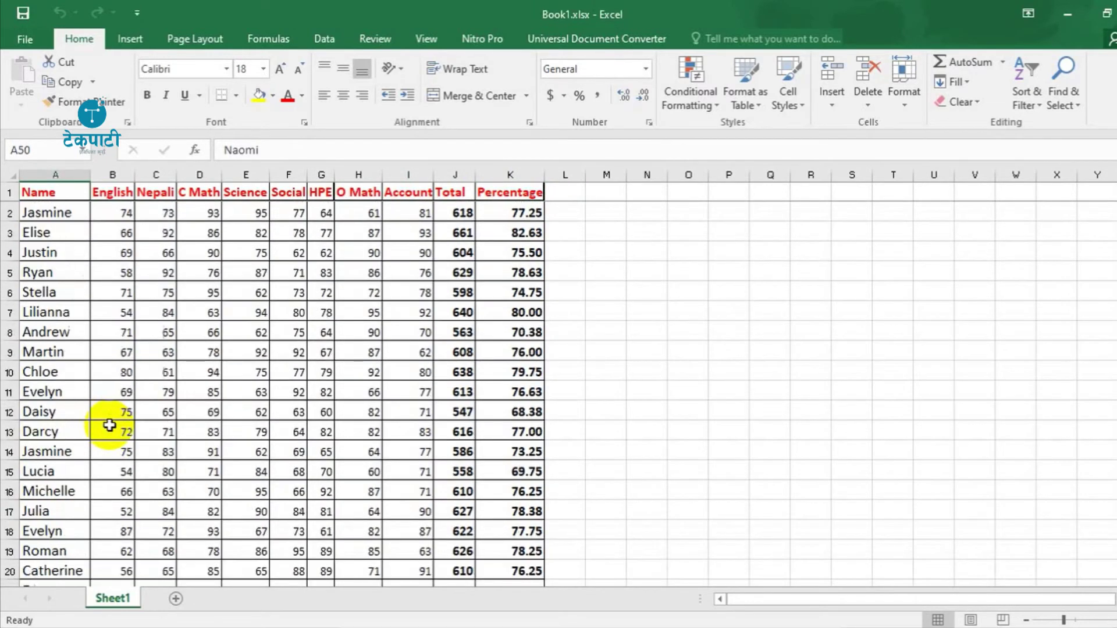
Step: Inspect the SUM Total formula in J2 and the Percentage formula in K2
left_click(463, 213)
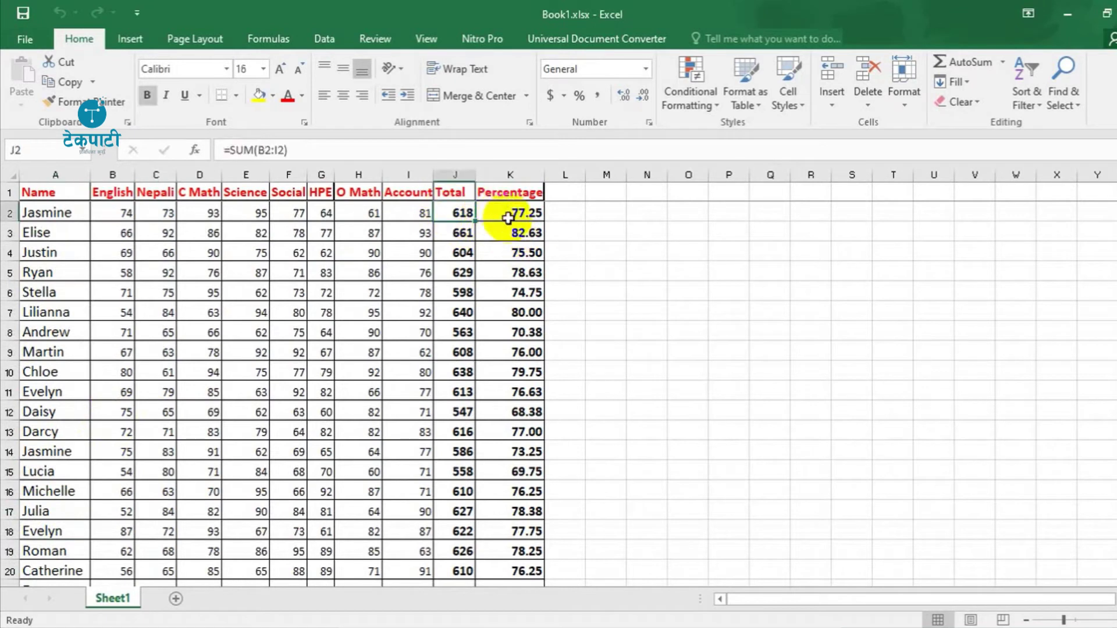
left_click(221, 150)
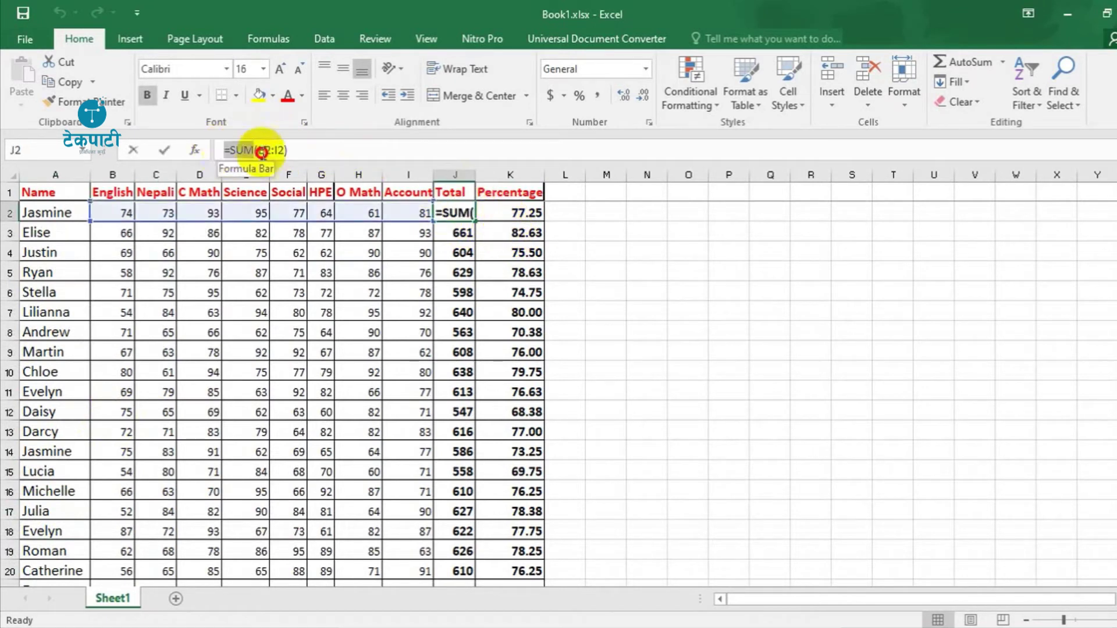
left_click(507, 214)
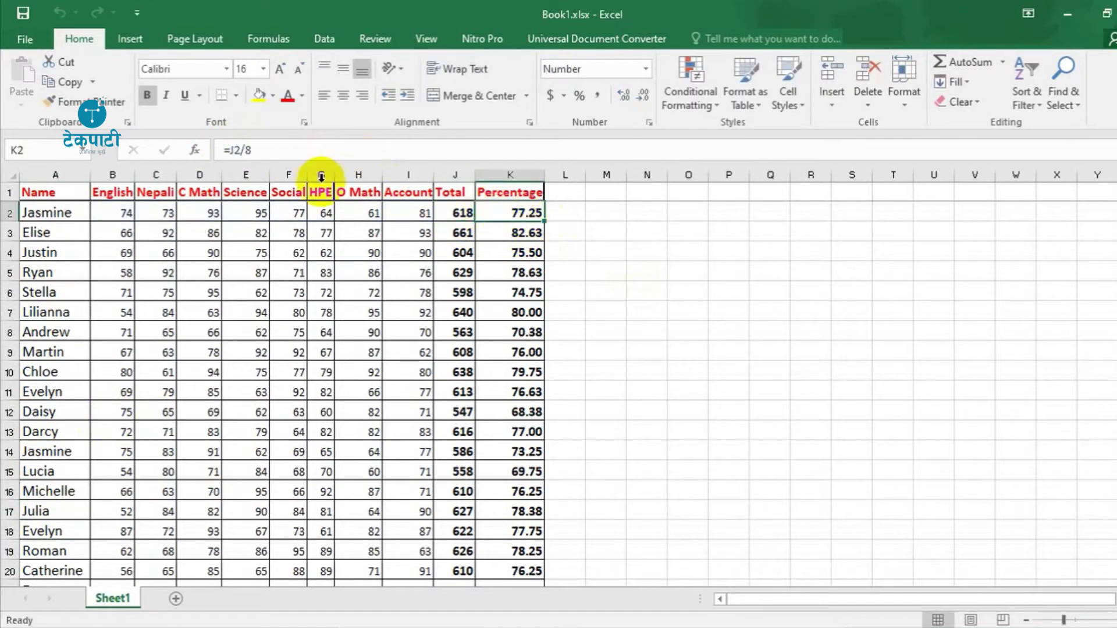
left_click(569, 232)
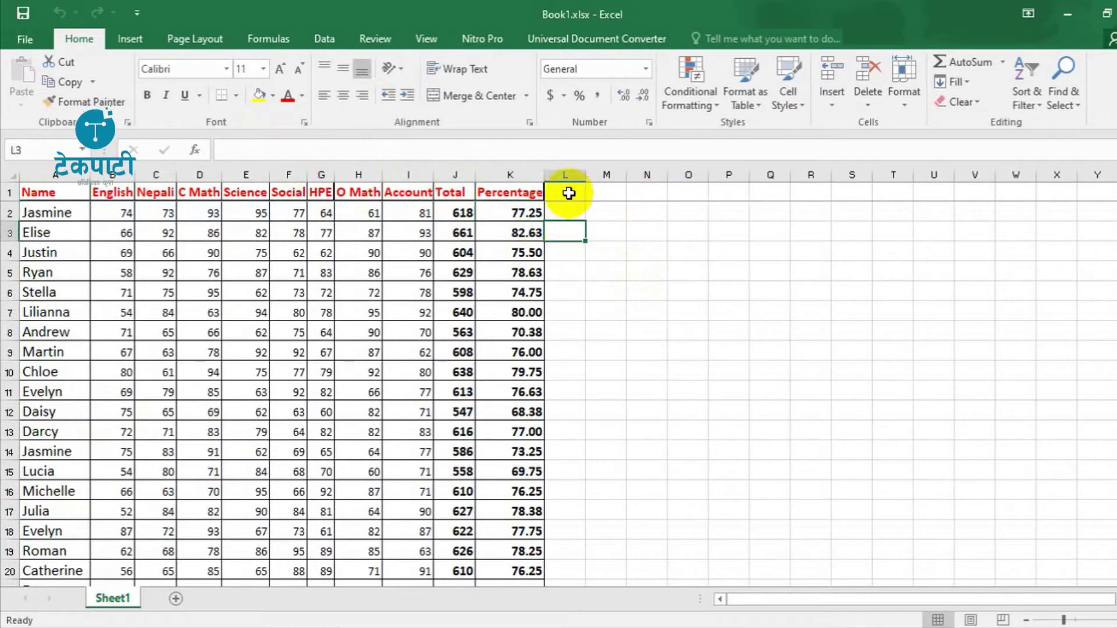
left_click(611, 195)
left_click(646, 195)
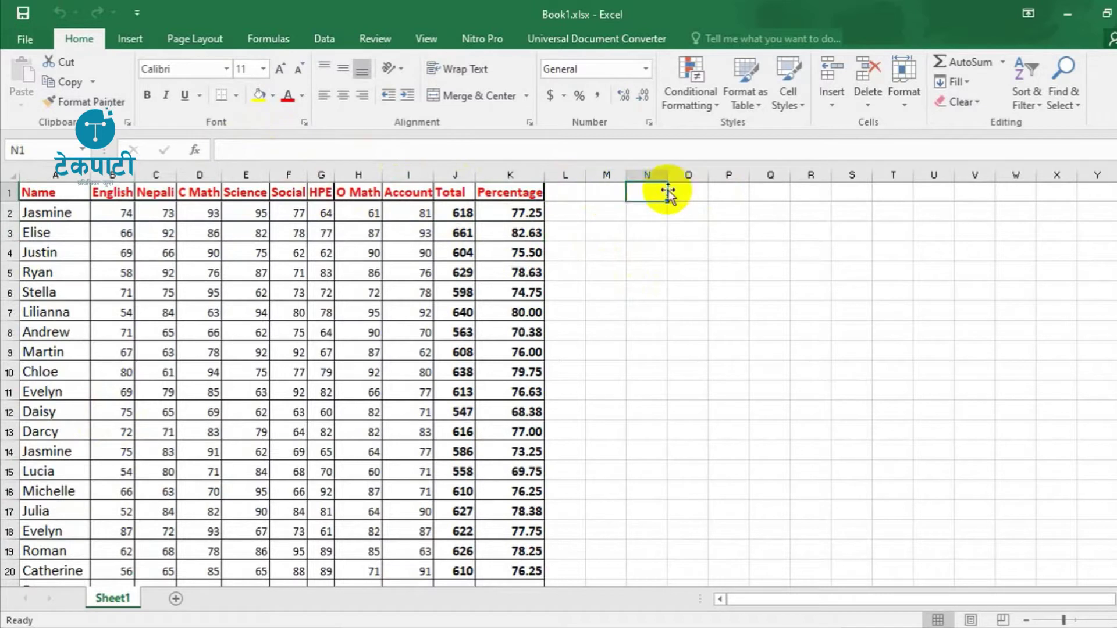
left_click(688, 195)
left_click(728, 195)
left_click(765, 196)
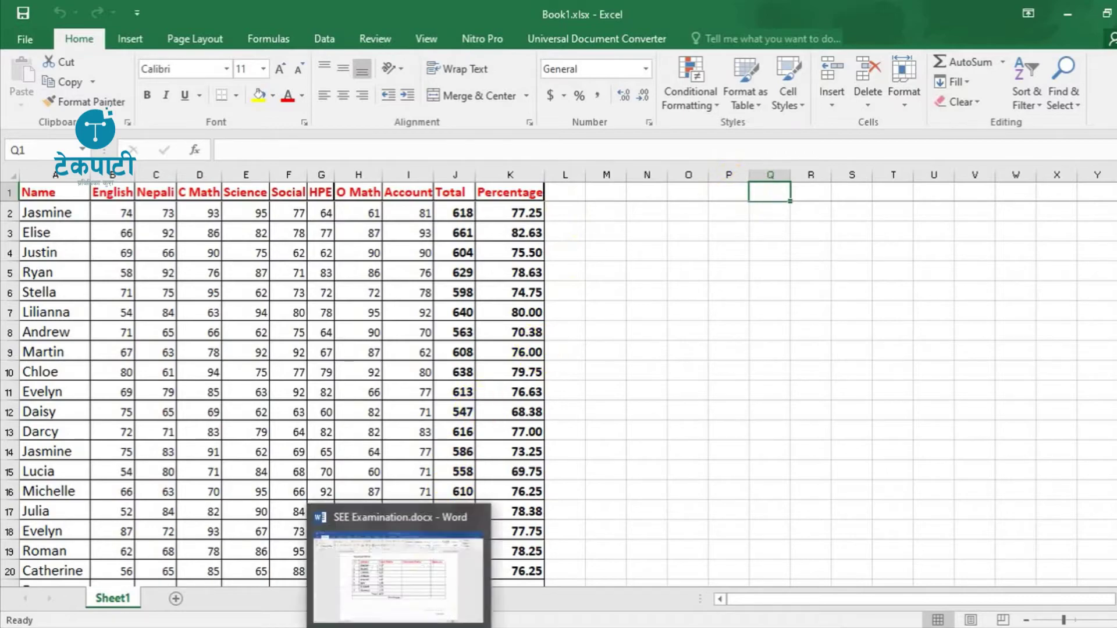
Step: Return to the SEE Examination Word document and scroll through the mark sheet
left_click(474, 519)
scroll(492, 382, "up", 4)
scroll(492, 384, "up", 2)
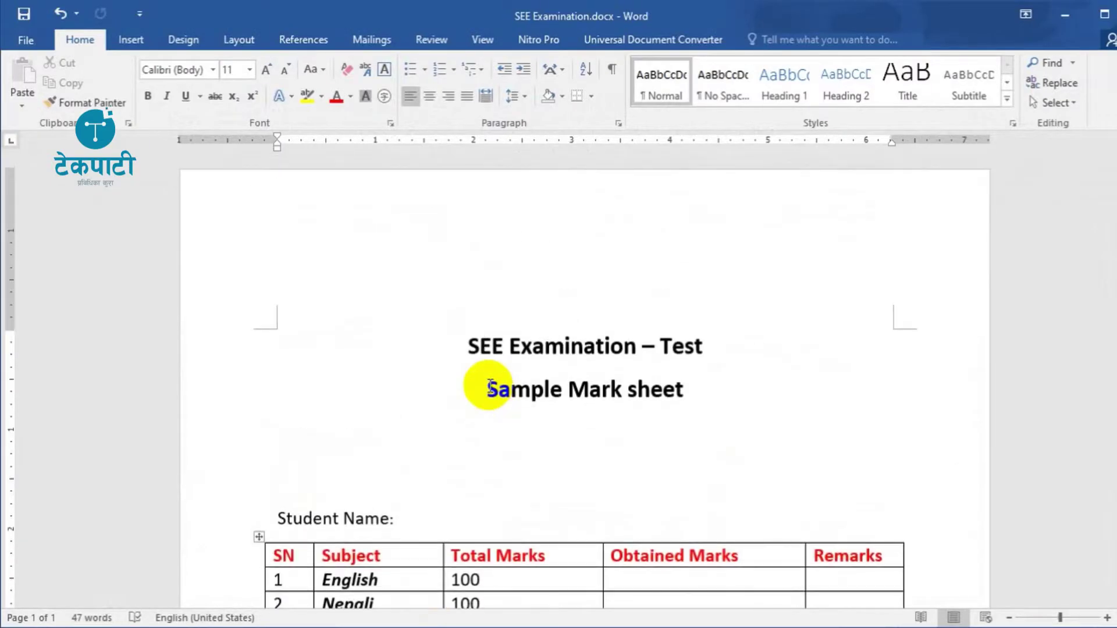
scroll(489, 386, "down", 3)
scroll(488, 385, "down", 2)
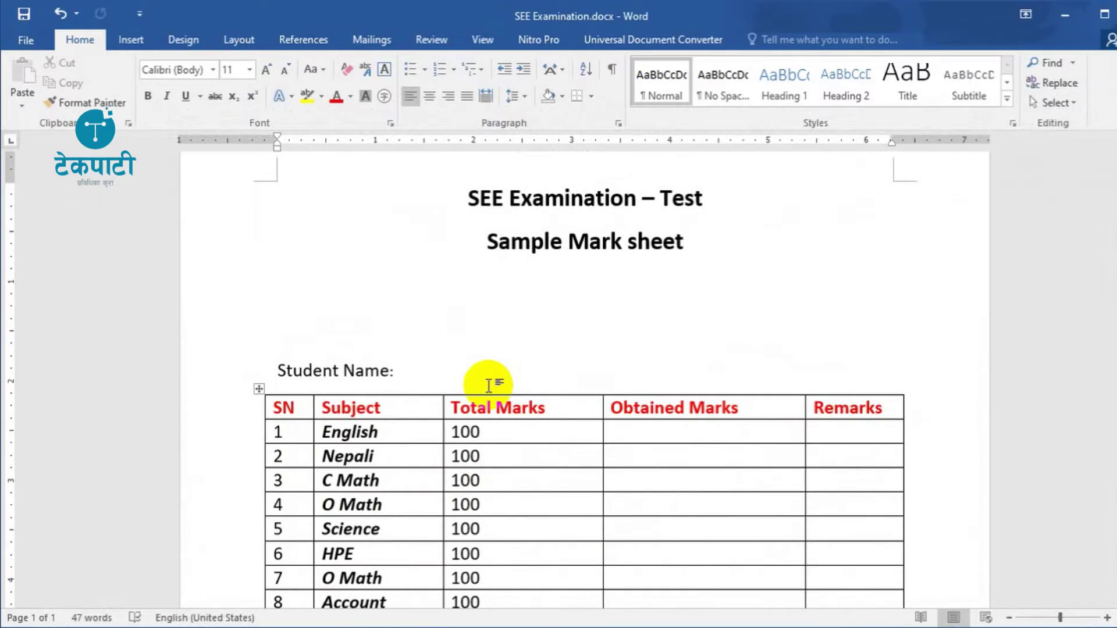
scroll(489, 385, "down", 2)
scroll(489, 385, "down", 2)
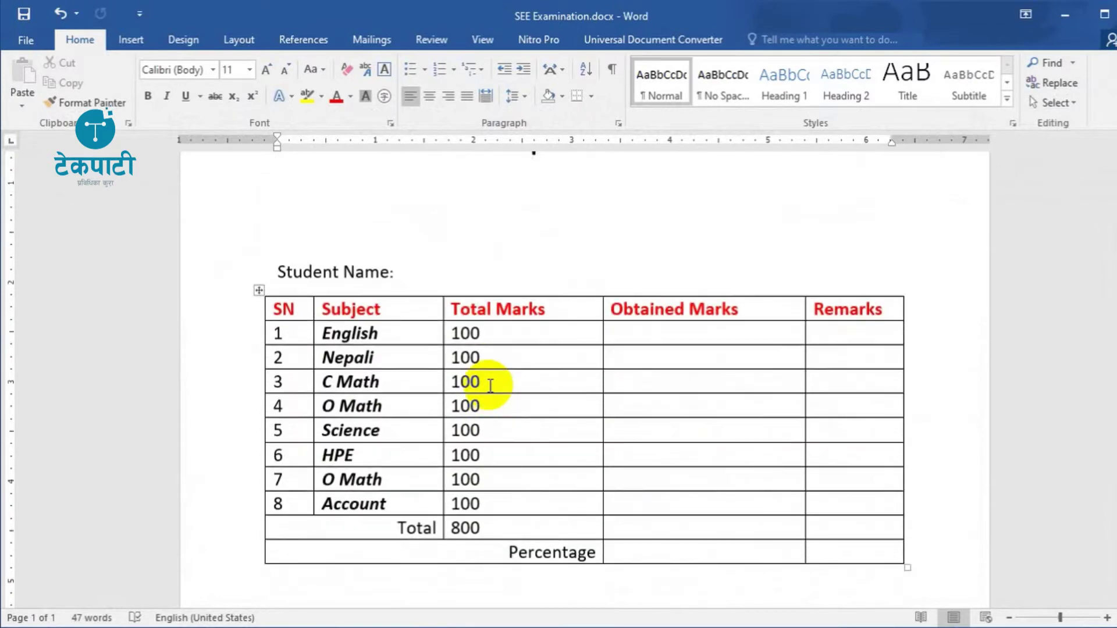
scroll(490, 385, "down", 2)
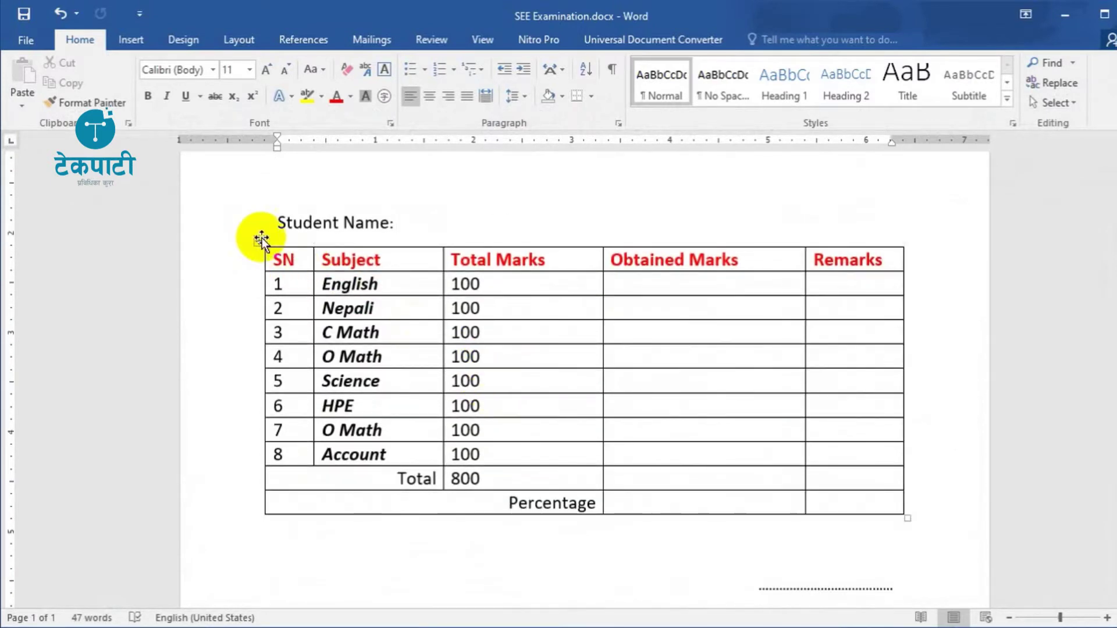
Step: Select the mark sheet table and place the cursor after 'Student Name:', then go to Excel
left_click(261, 239)
left_click(523, 226)
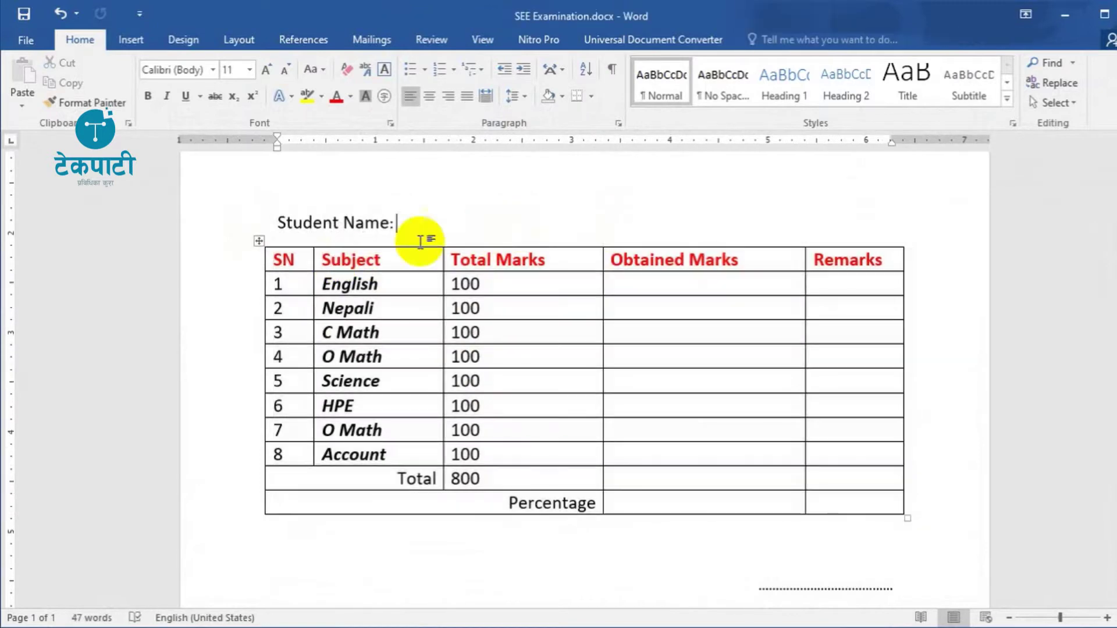
scroll(524, 528, "down", 2)
scroll(766, 469, "down", 4)
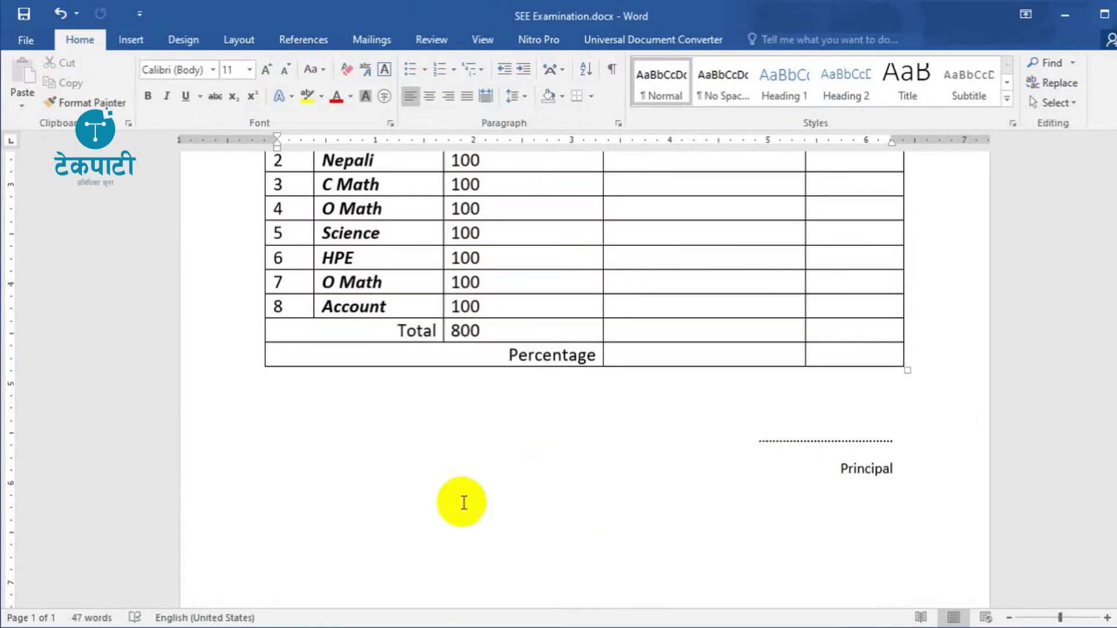
scroll(349, 465, "down", 3)
scroll(301, 466, "down", 3)
scroll(300, 430, "up", 2)
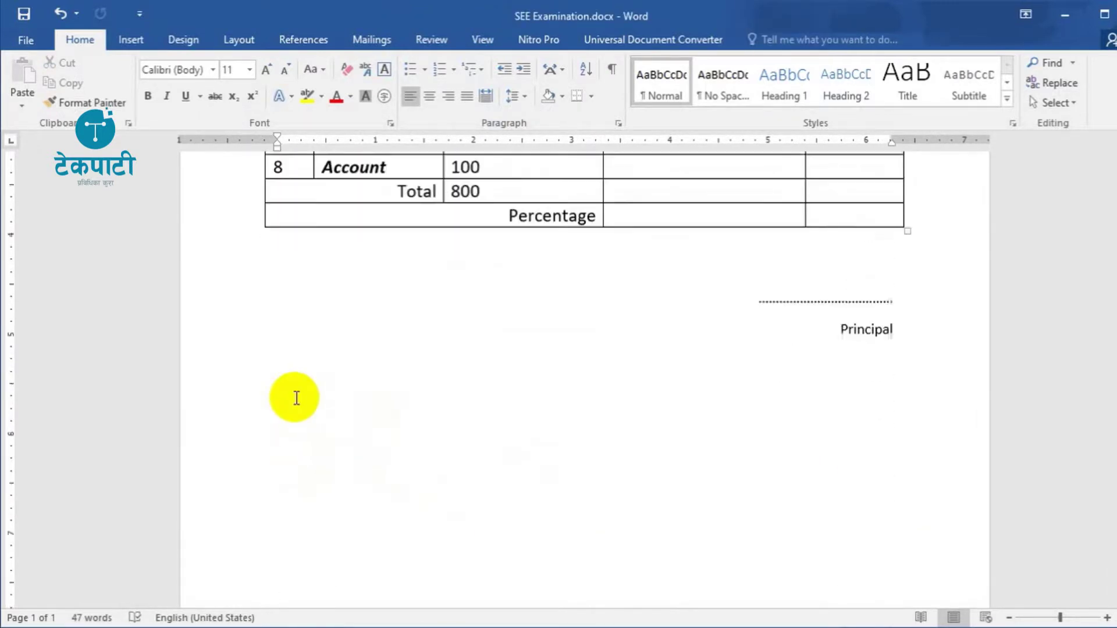
scroll(295, 395, "up", 4)
scroll(466, 361, "up", 2)
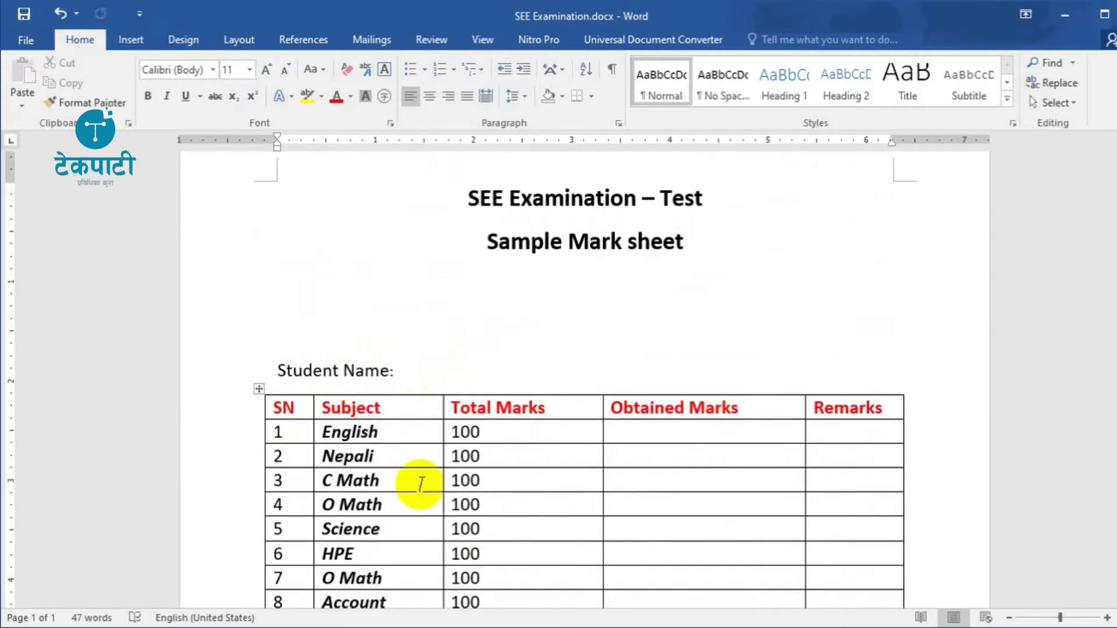
left_click(401, 625)
Step: Check the student names in A2–A4 and the whole Name column, then Alt+Tab back to Word
left_click(45, 212)
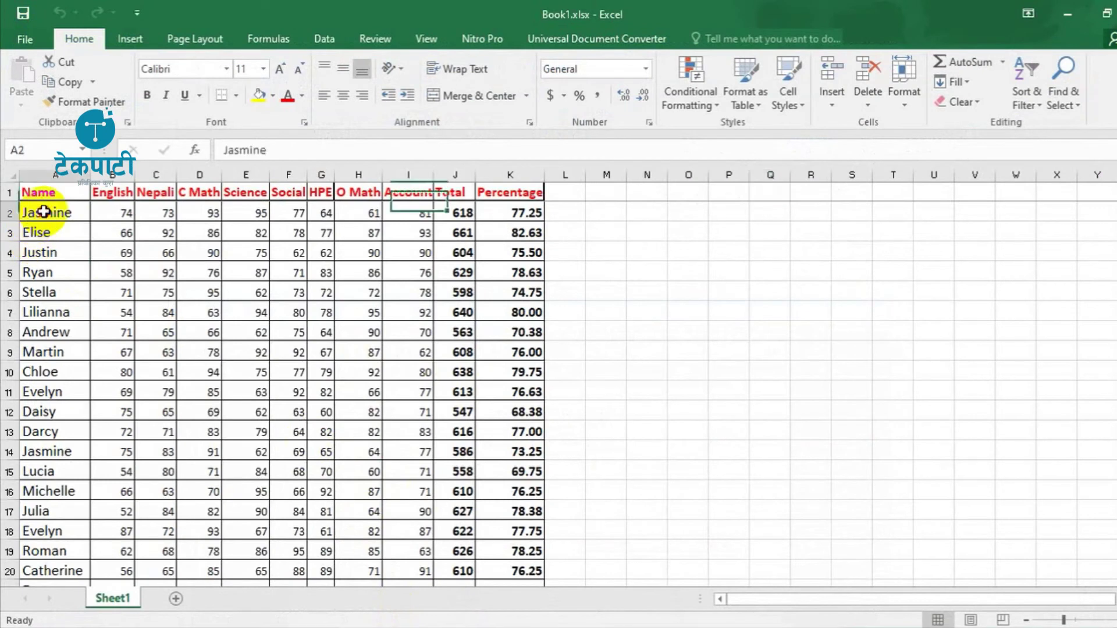
left_click(49, 232)
left_click(52, 253)
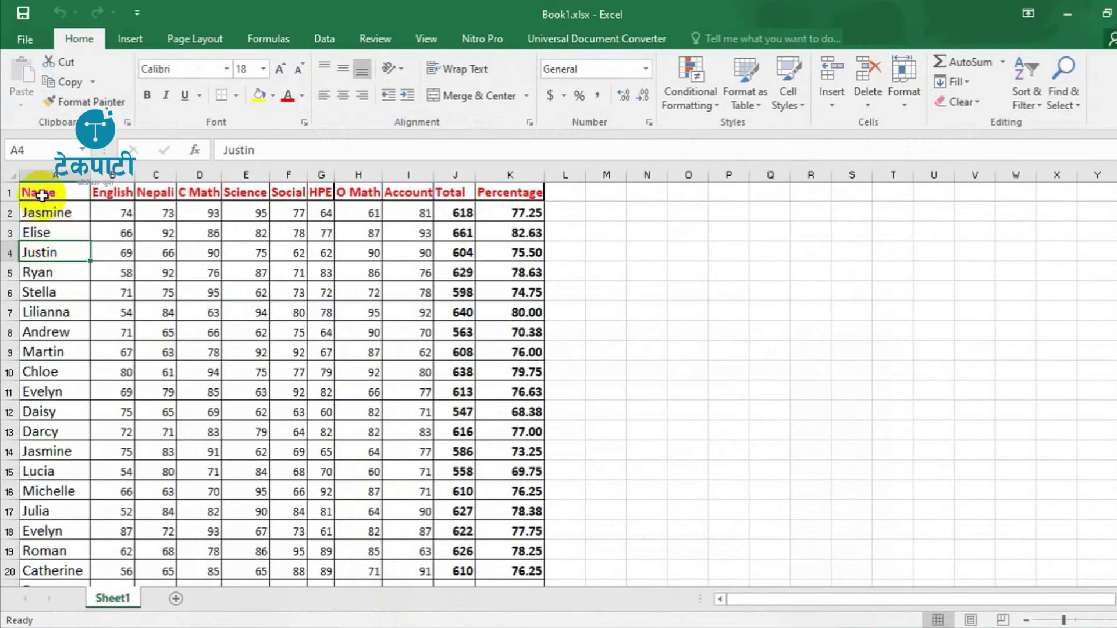
left_click(42, 192)
left_click(42, 175)
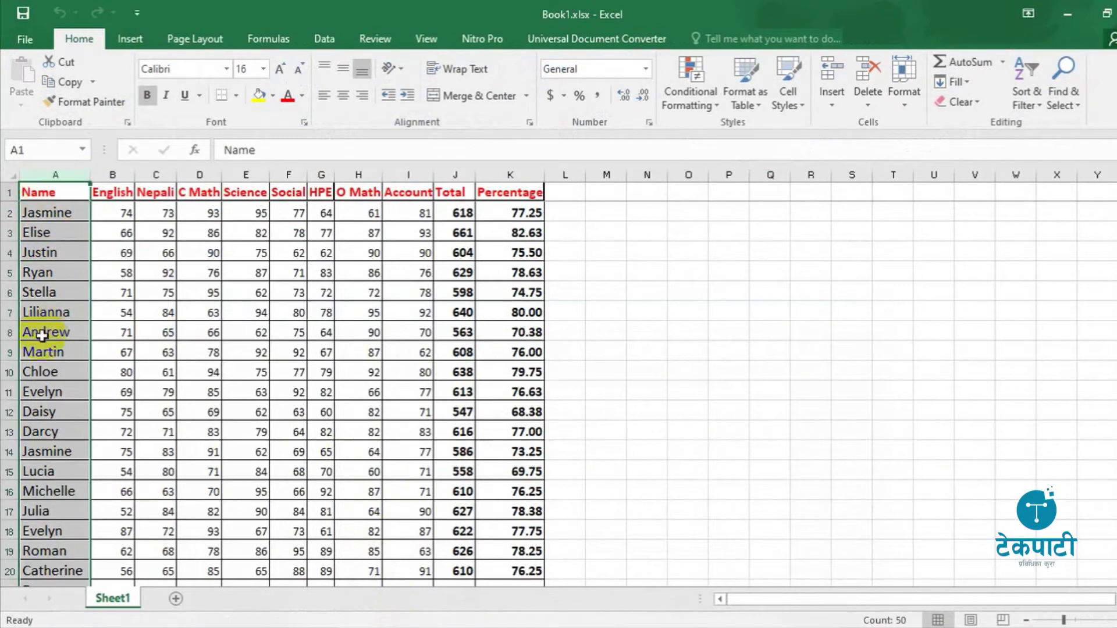
scroll(288, 544, "down", 4)
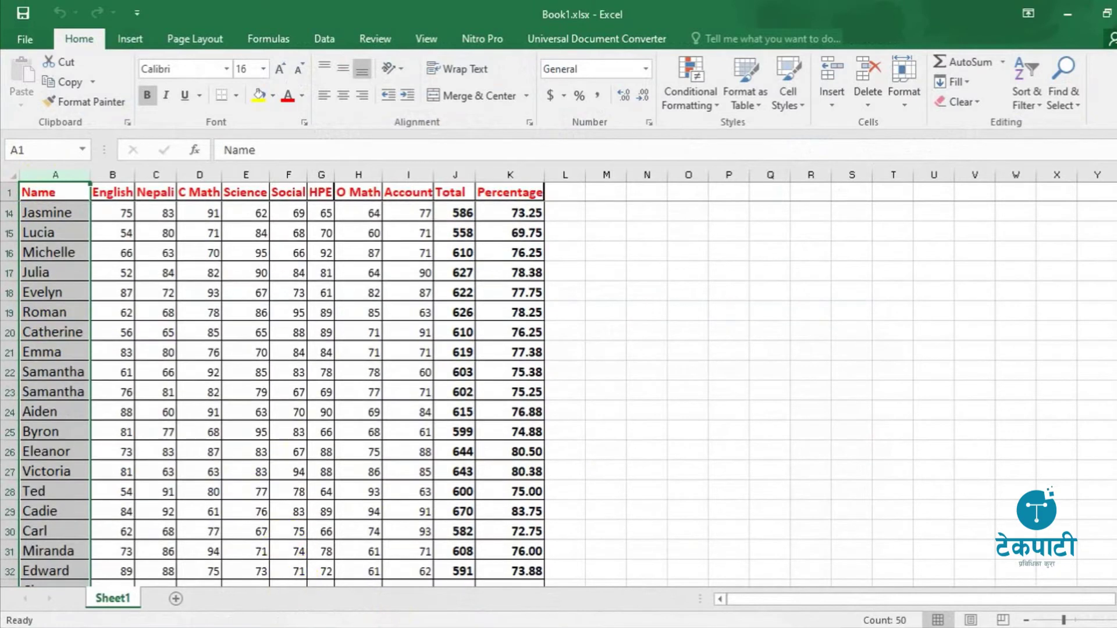
key("alt+Tab")
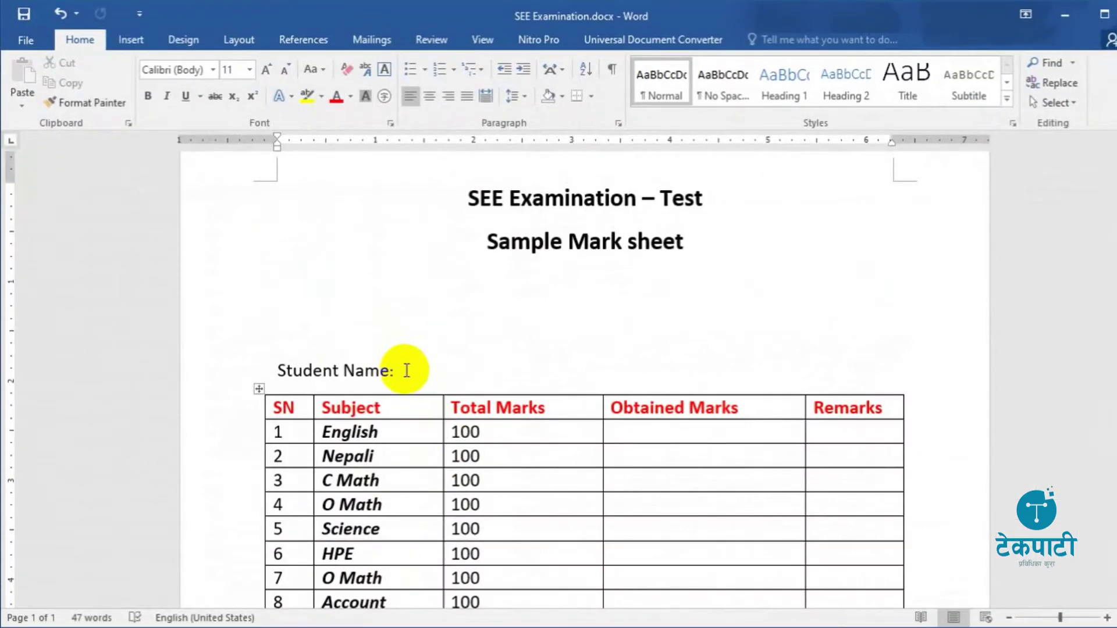
scroll(401, 370, "down", 3)
left_click(417, 284)
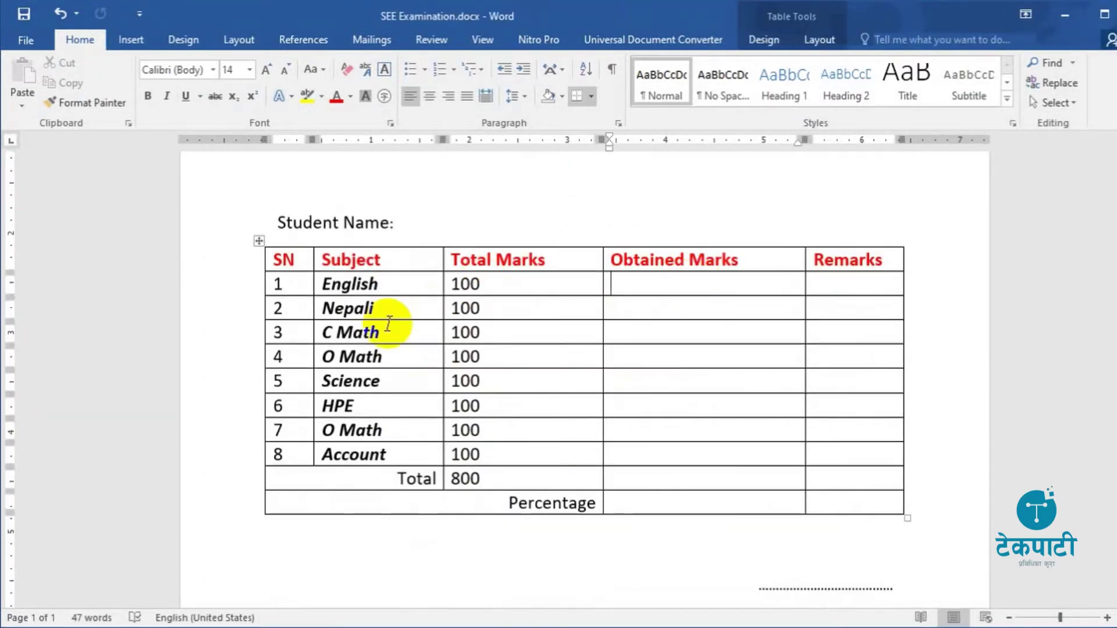
left_click(381, 312)
left_click(677, 312)
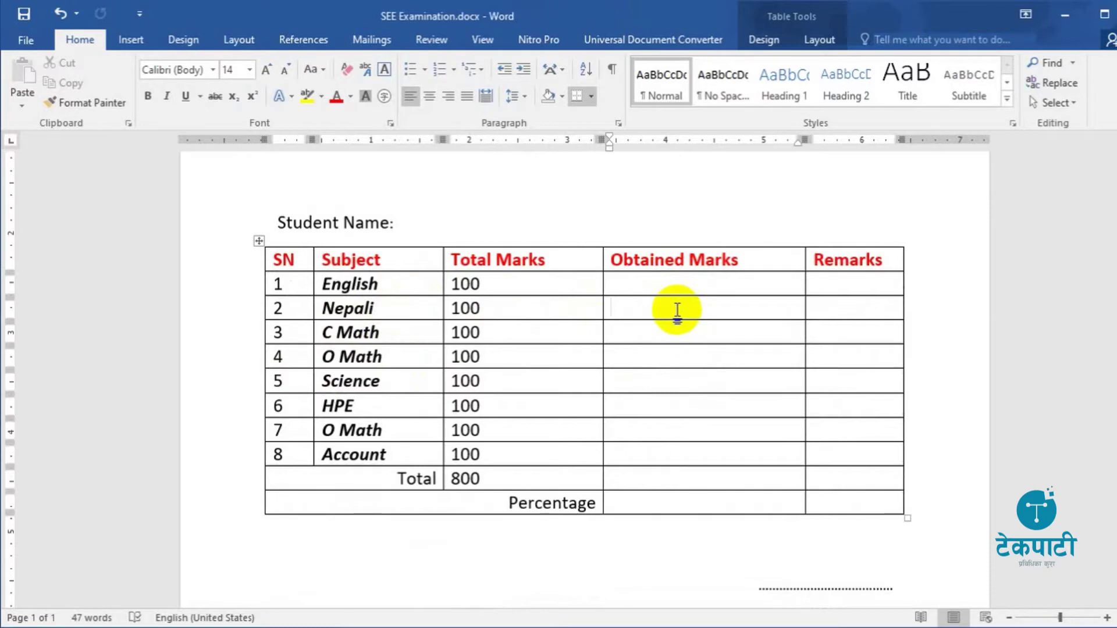
left_click(381, 332)
left_click(688, 330)
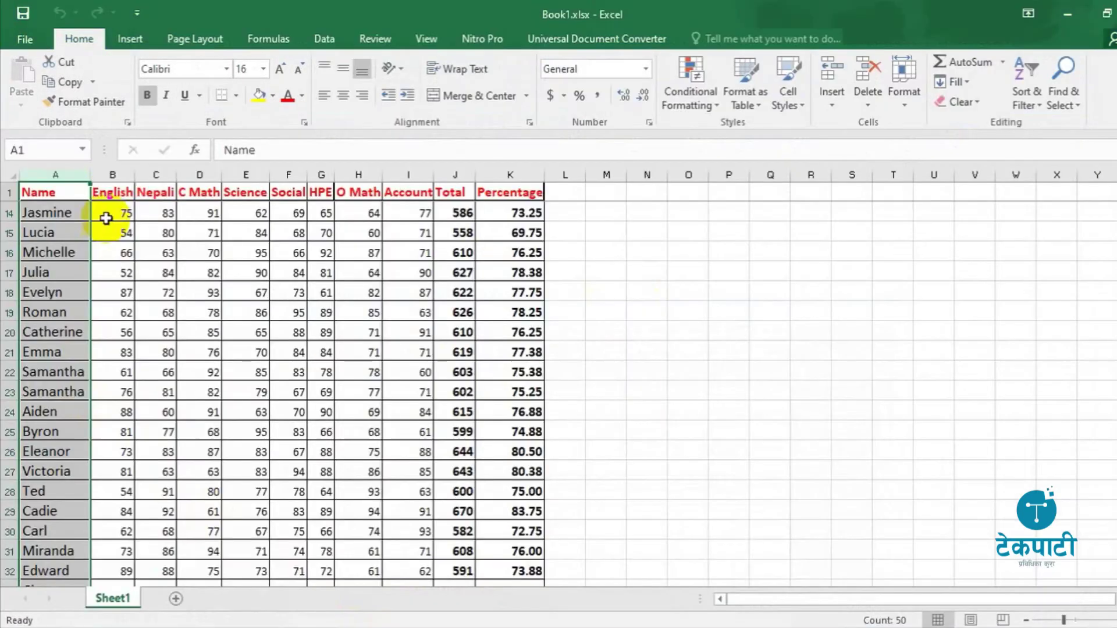
left_click(102, 192)
left_click(152, 192)
left_click(203, 191)
left_click(254, 194)
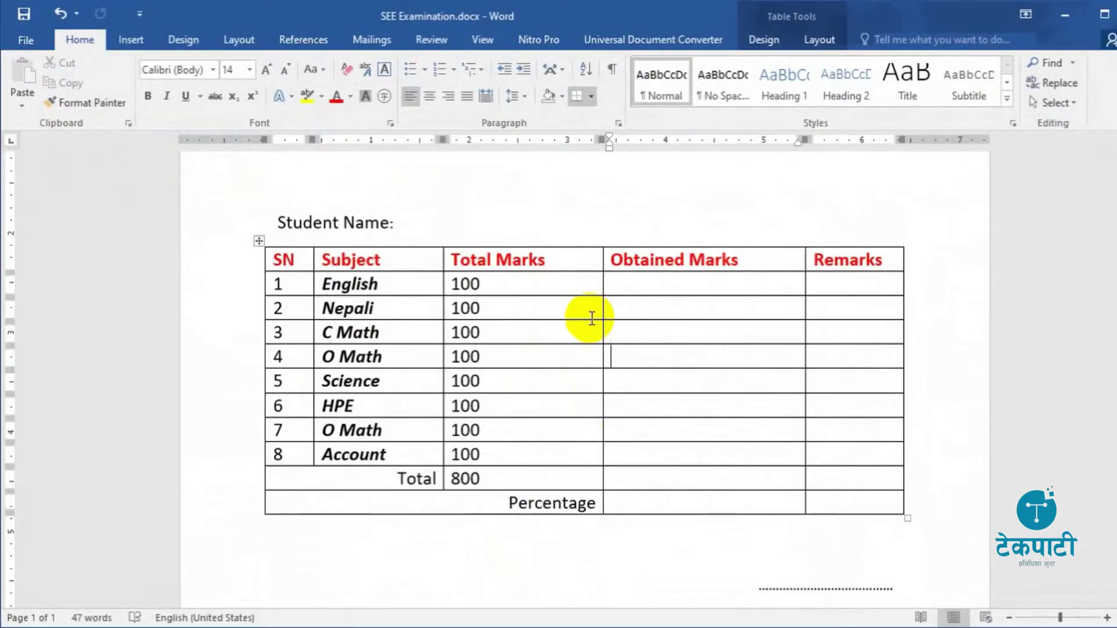
Step: Place the cursor after 'Student Name:' and bring up the Mailings tab
scroll(582, 317, "up", 3)
mouse_move(497, 407)
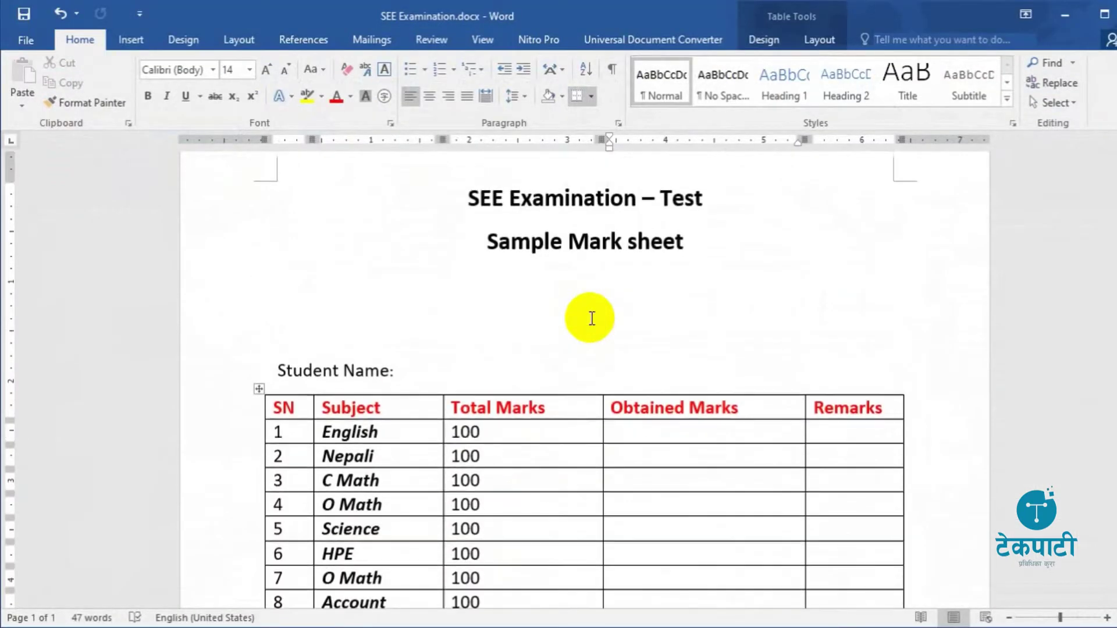
scroll(592, 318, "up", 3)
left_click(424, 465)
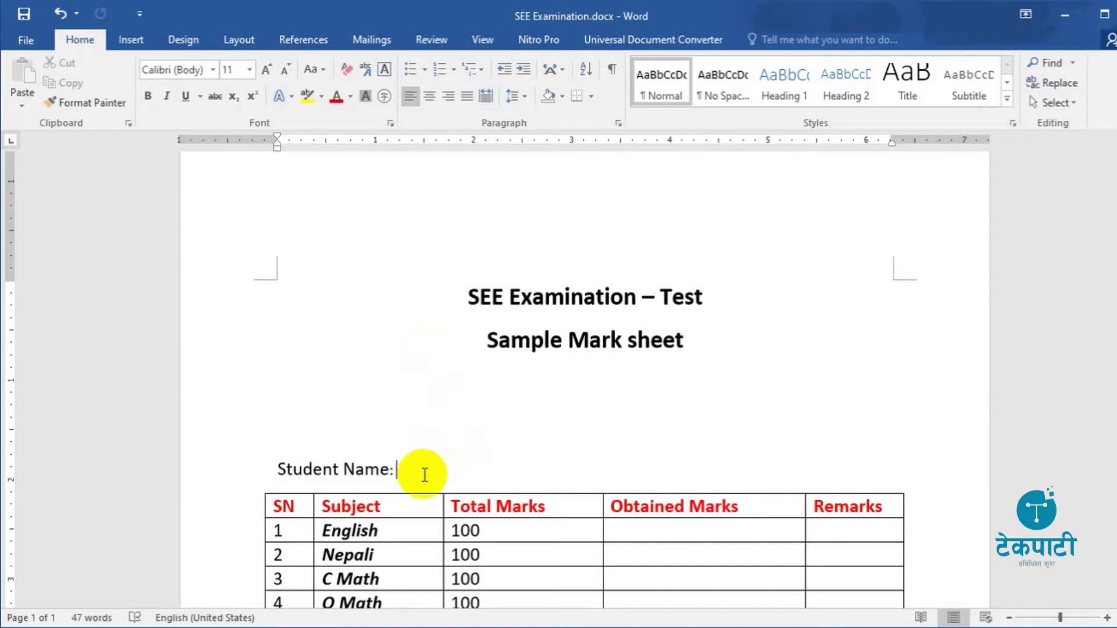
left_click(372, 40)
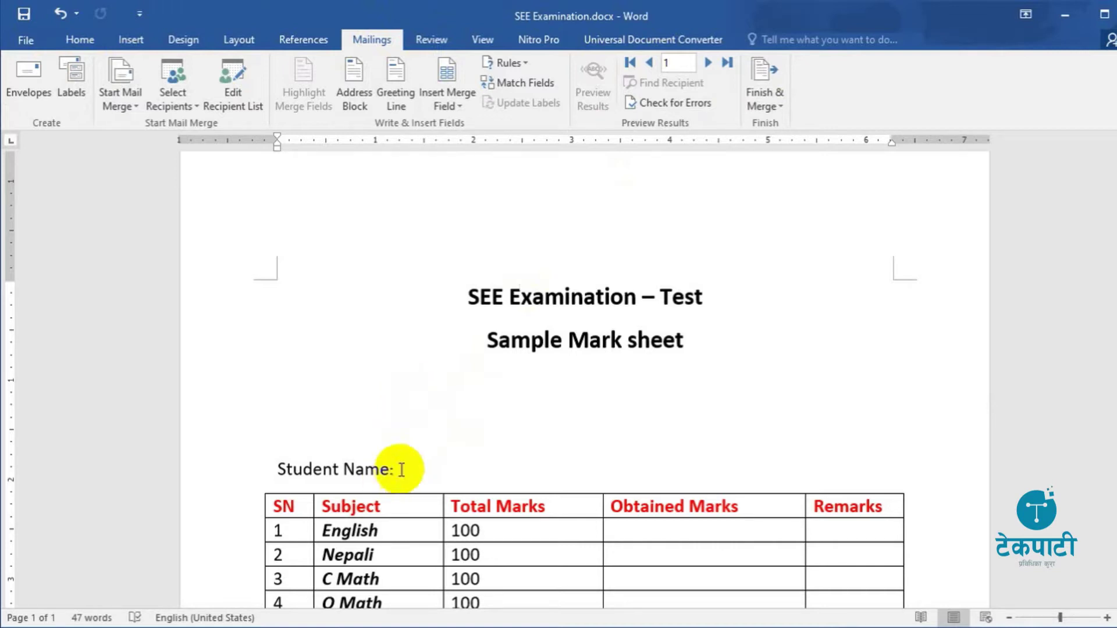
Step: Browse the ribbon tabs from Home through View, ending back on Mailings
left_click(82, 41)
left_click(131, 40)
left_click(183, 39)
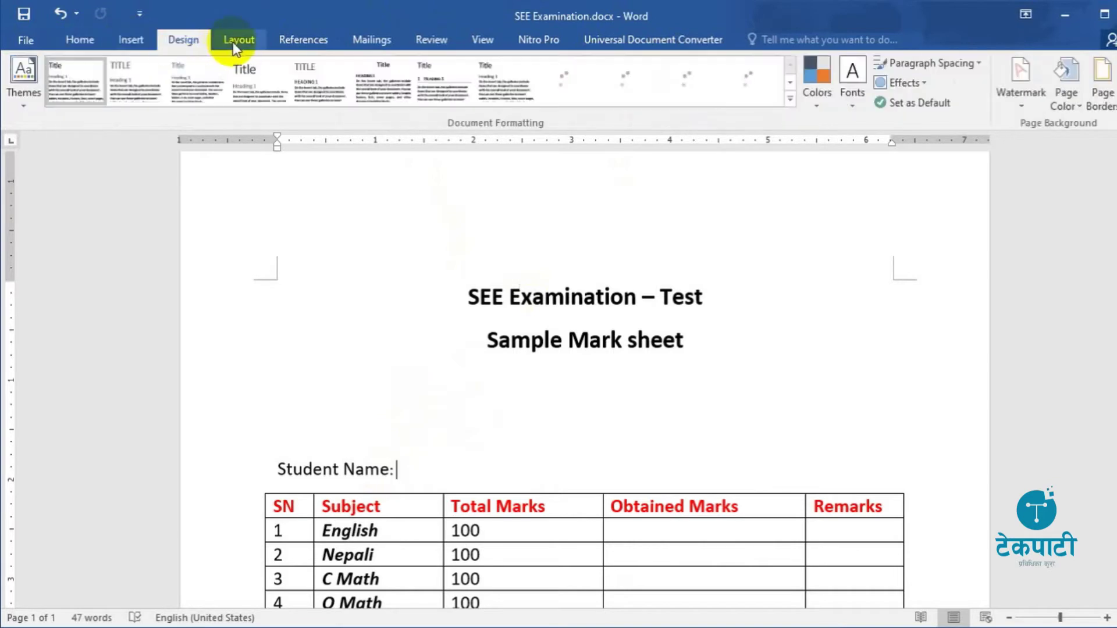
left_click(233, 42)
left_click(288, 46)
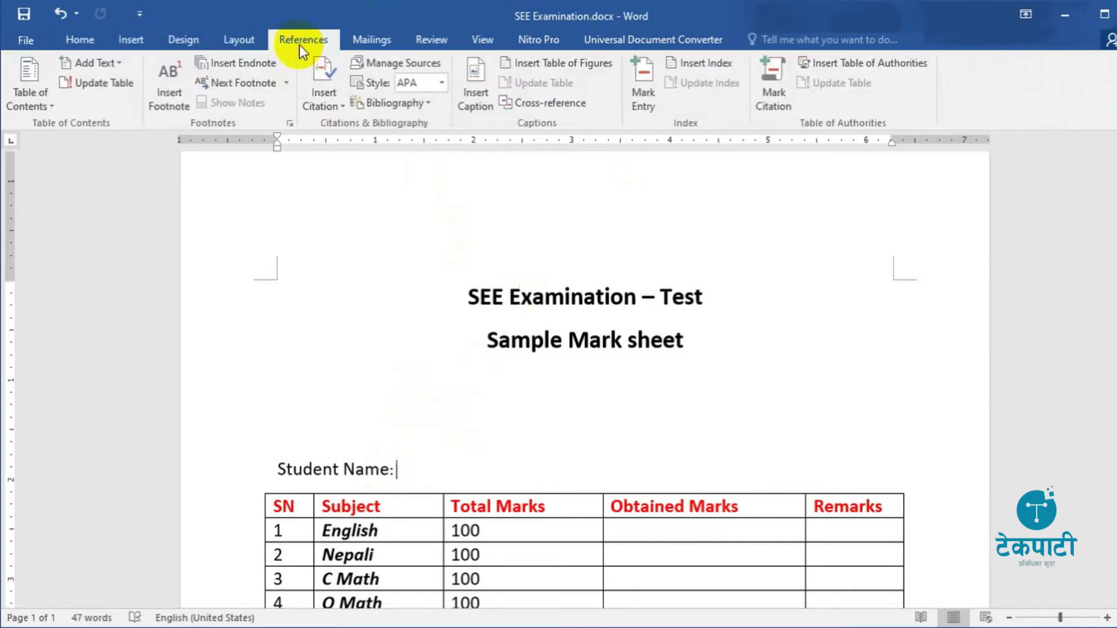
left_click(372, 39)
left_click(446, 37)
left_click(482, 39)
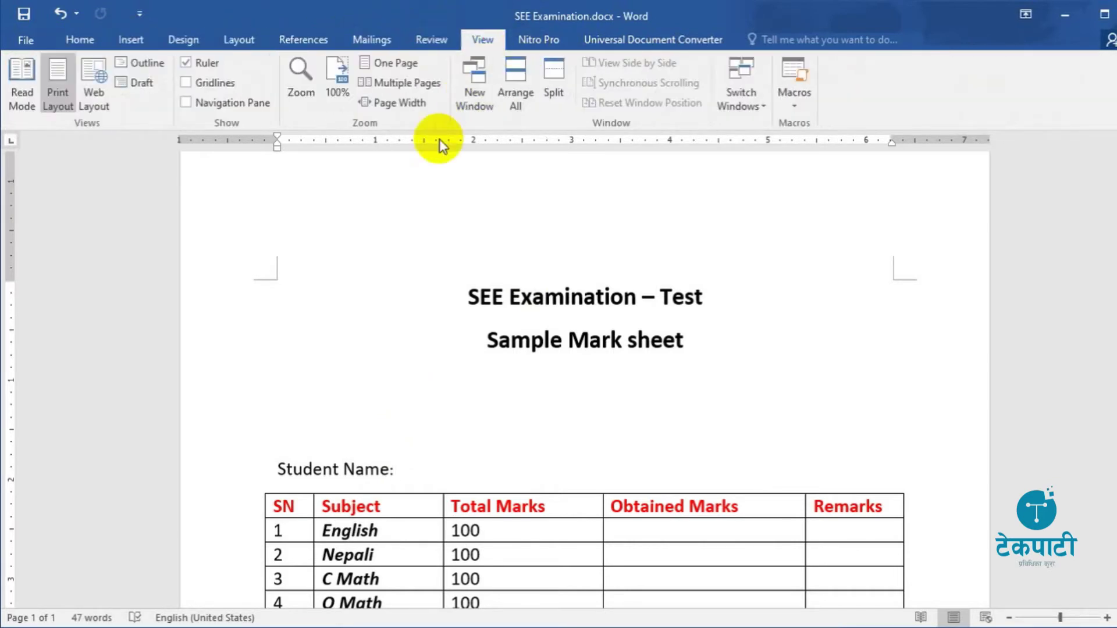
left_click(360, 39)
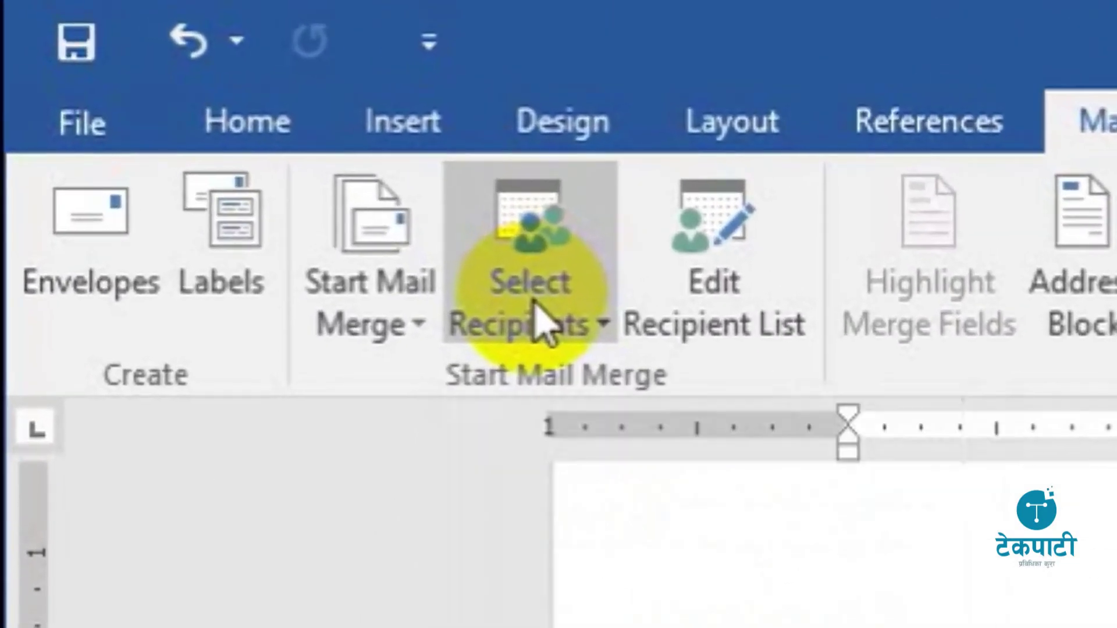
Step: Choose Select Recipients > Use an Existing List to open the data source picker
left_click(175, 93)
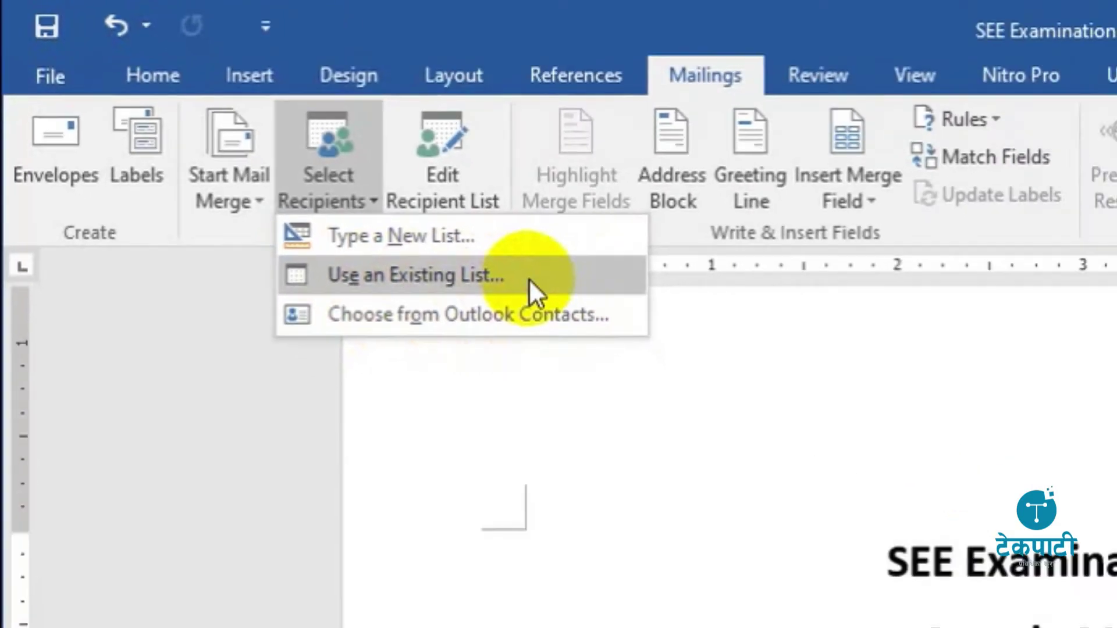
left_click(855, 456)
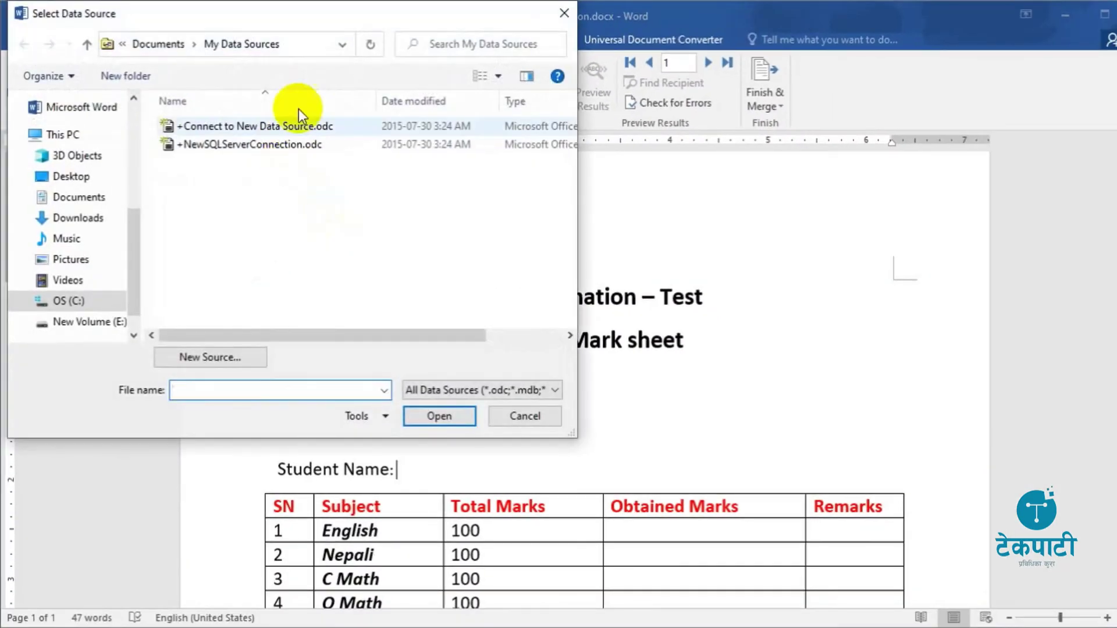
Step: Open Book1.xlsx from the Desktop's Xtra Item folder as the recipient data source
left_click_drag(285, 9, 432, 99)
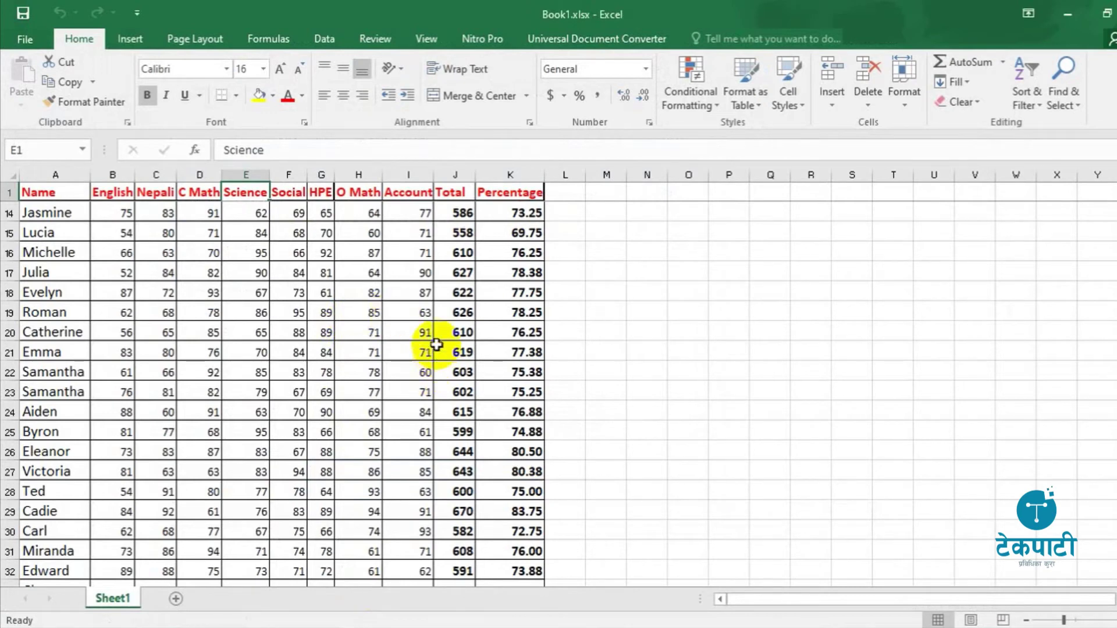
left_click(553, 19)
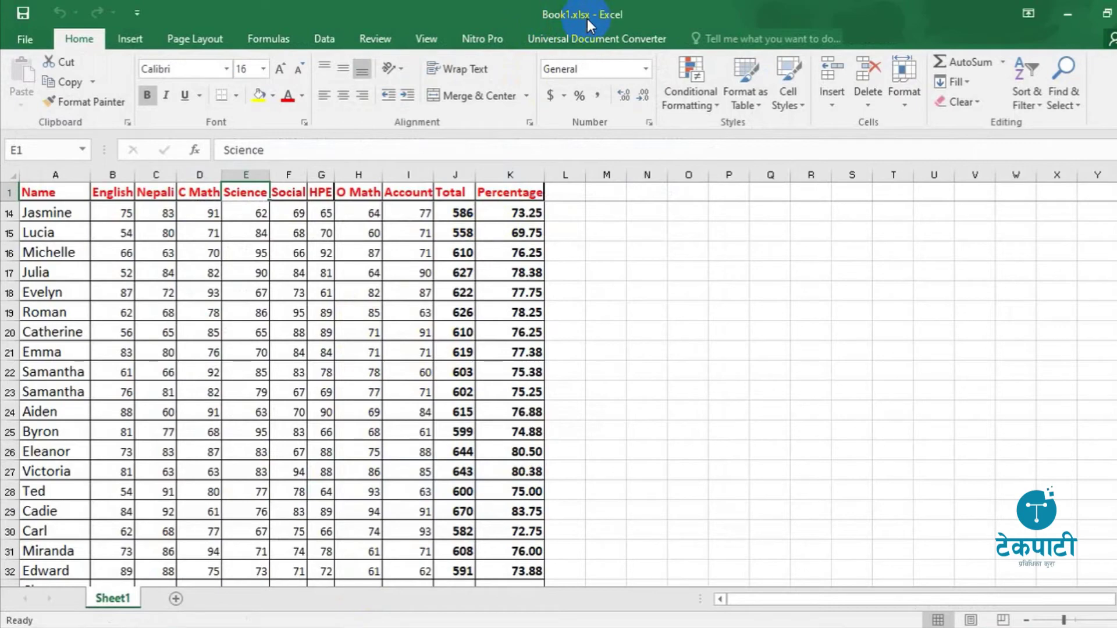
left_click(1069, 11)
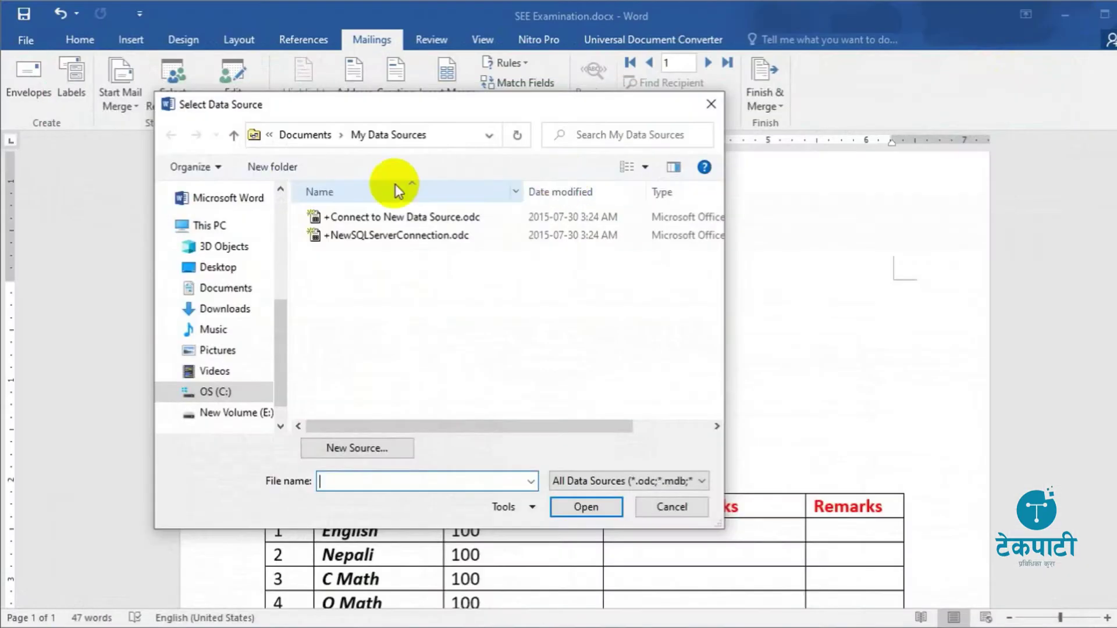
mouse_move(324, 109)
left_mouse_down()
mouse_move(383, 148)
mouse_move(423, 141)
left_mouse_up()
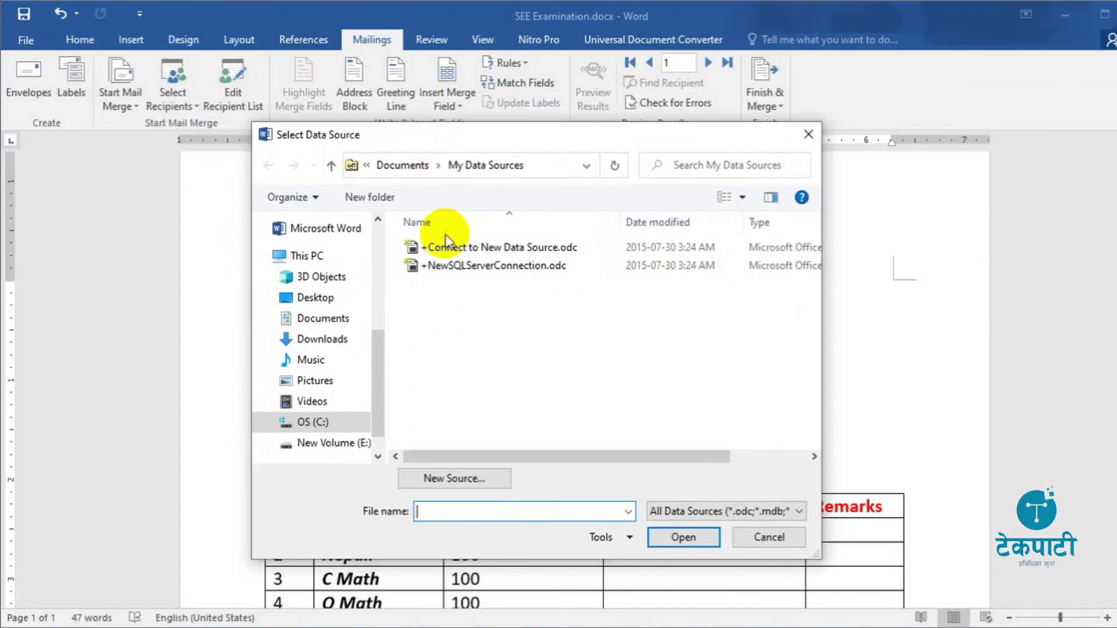
left_click(279, 298)
left_click(574, 326)
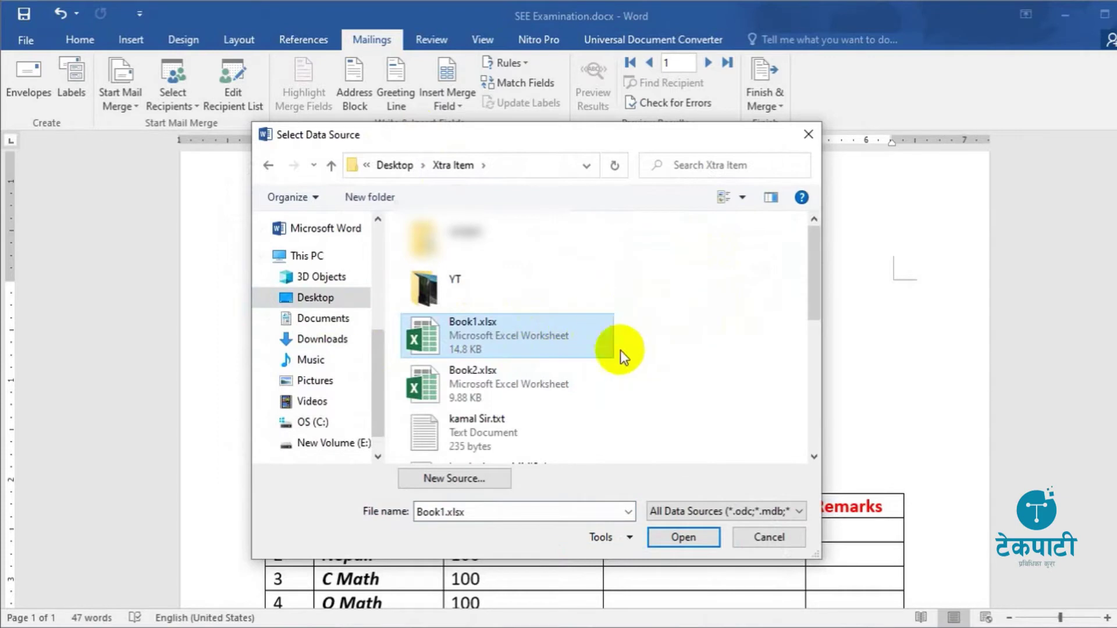
mouse_move(471, 331)
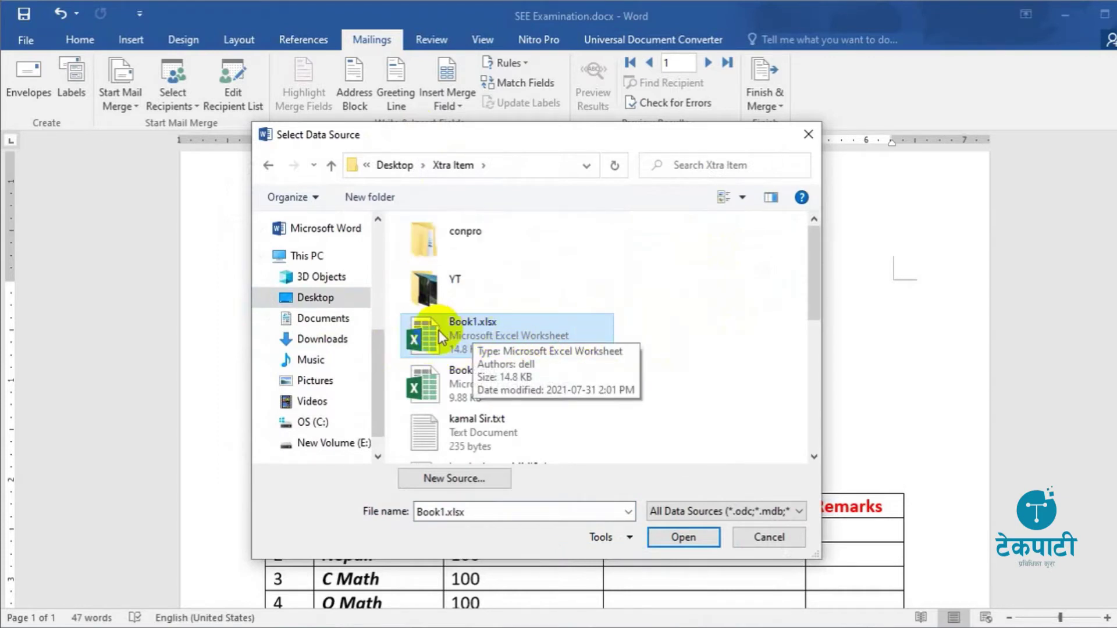
left_click(680, 536)
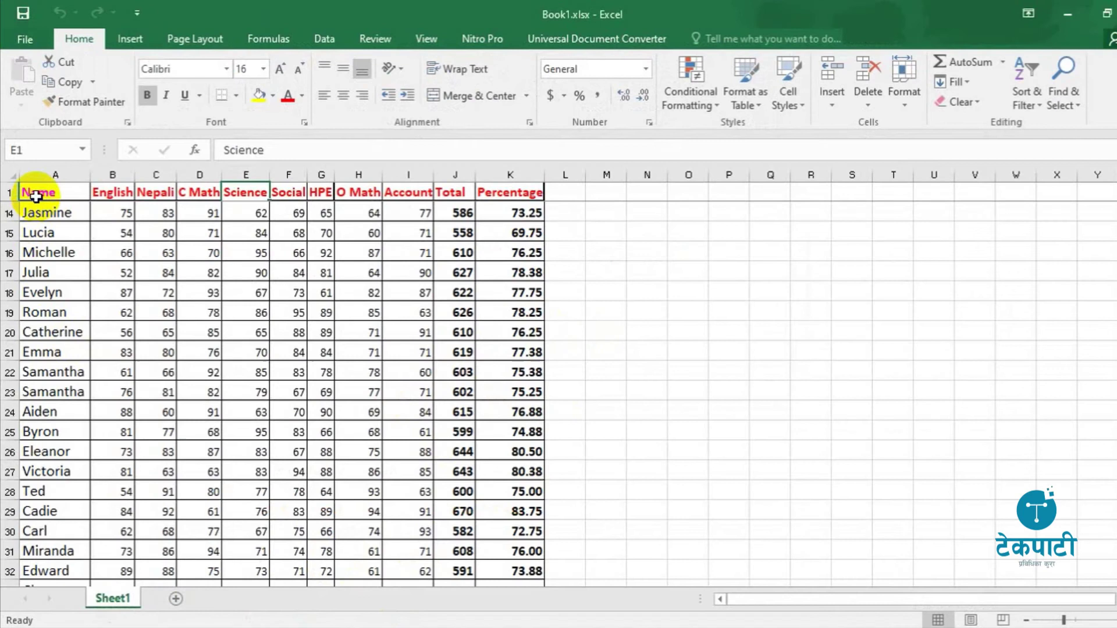
Step: Inspect the workbook's Name-to-Percentage header row that supplies the merge column headers
left_click(36, 196)
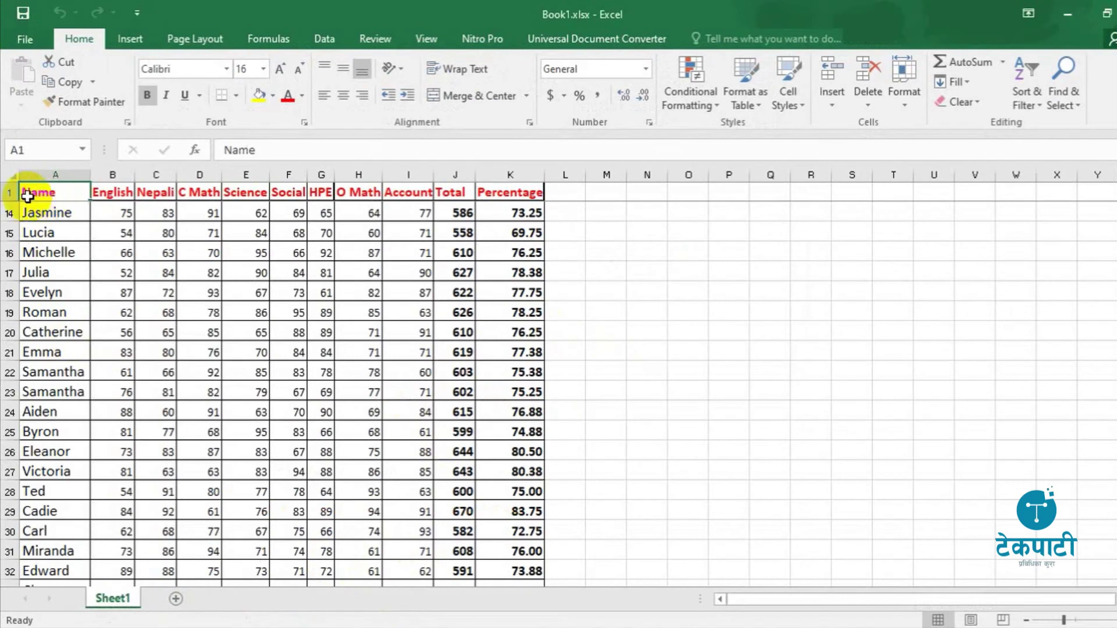
left_click(10, 193)
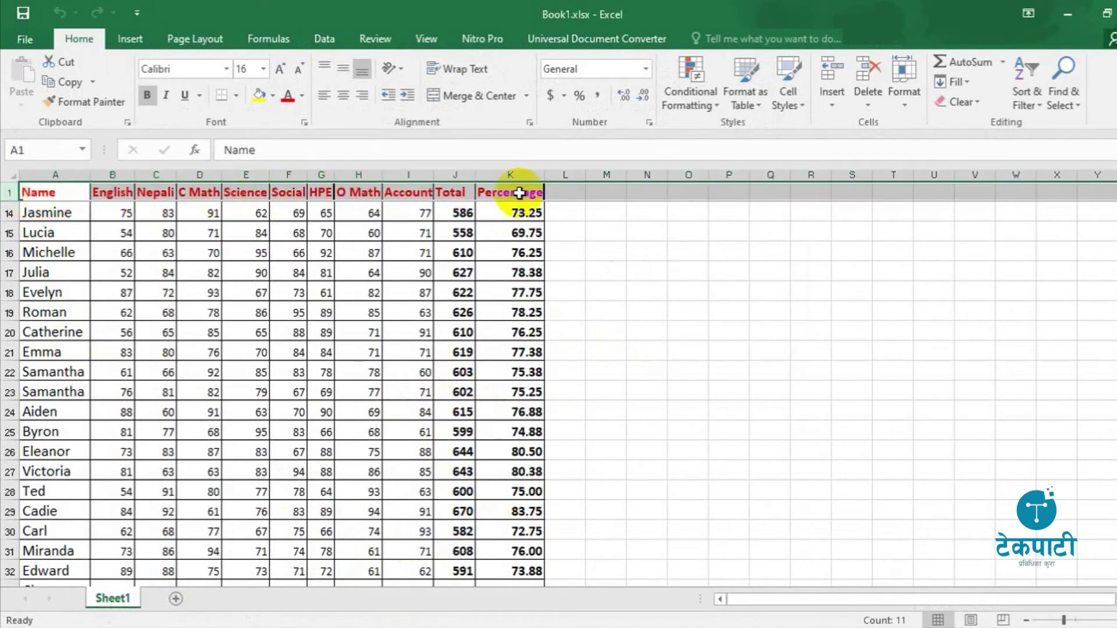
left_click(567, 193)
left_click_drag(54, 194, 538, 193)
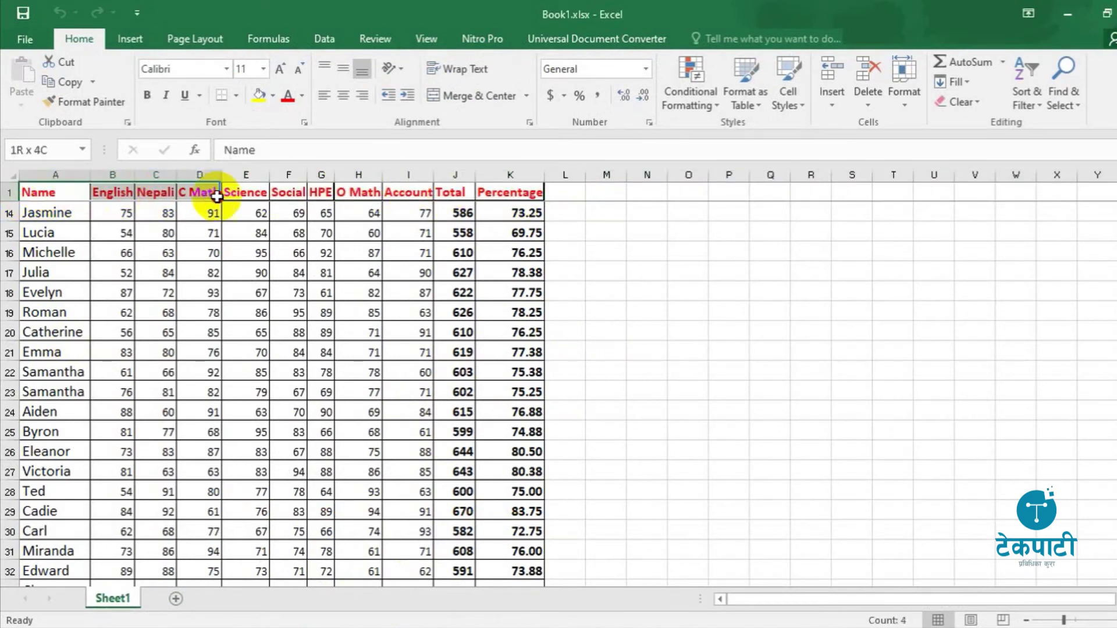
left_click(567, 227)
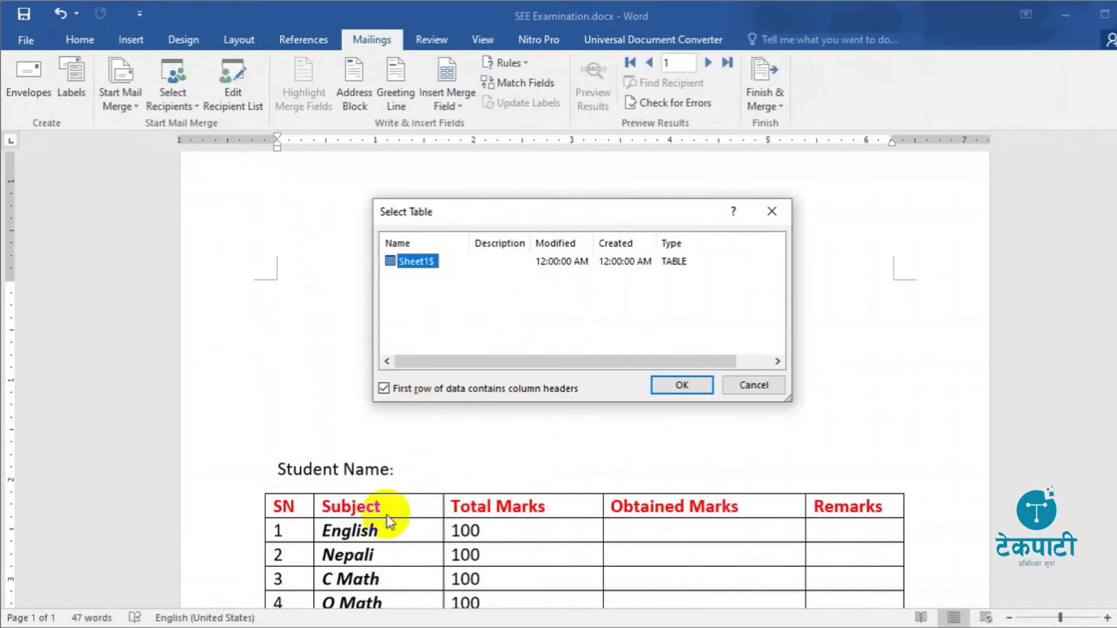
Step: Confirm Sheet1$ as the recipient table and check the student names column in Excel
left_click(682, 385)
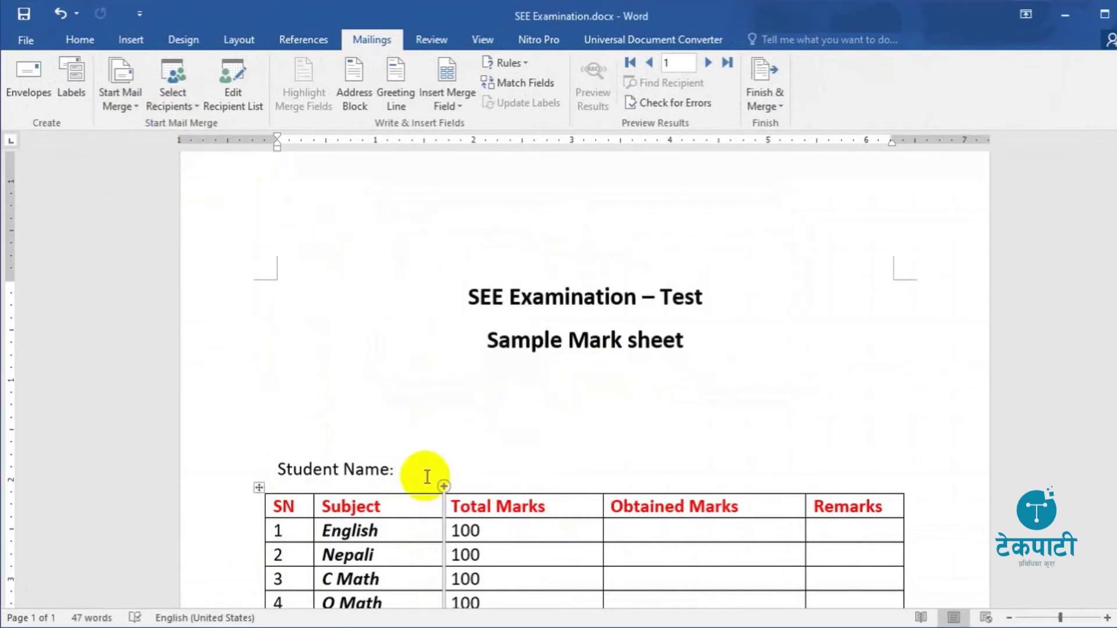
scroll(424, 467, "down", 5)
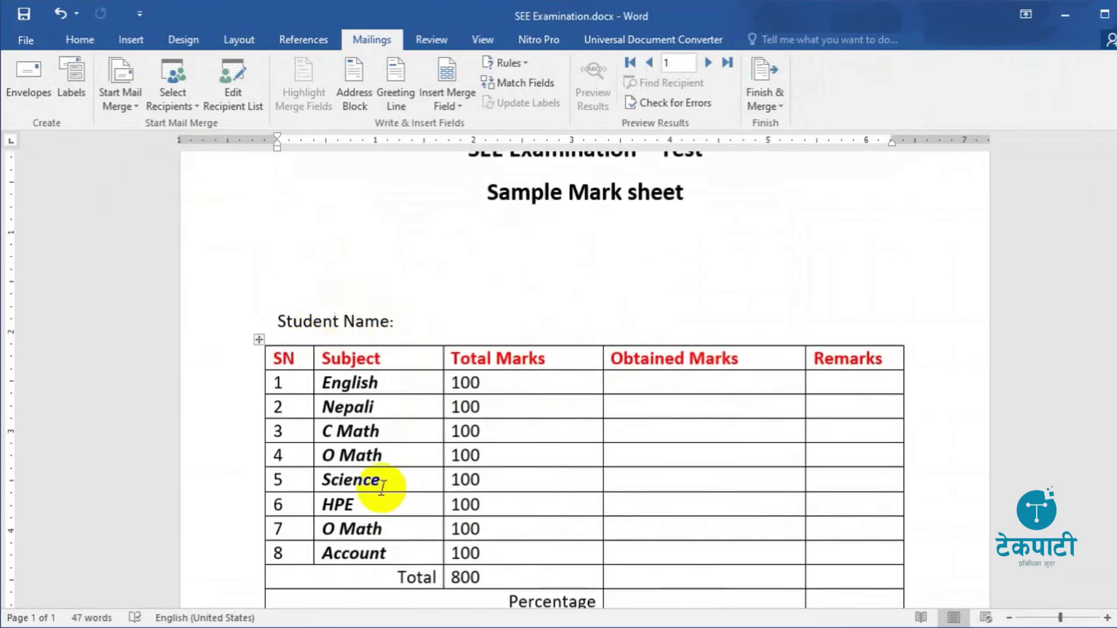
key("alt+Tab")
left_click(45, 198)
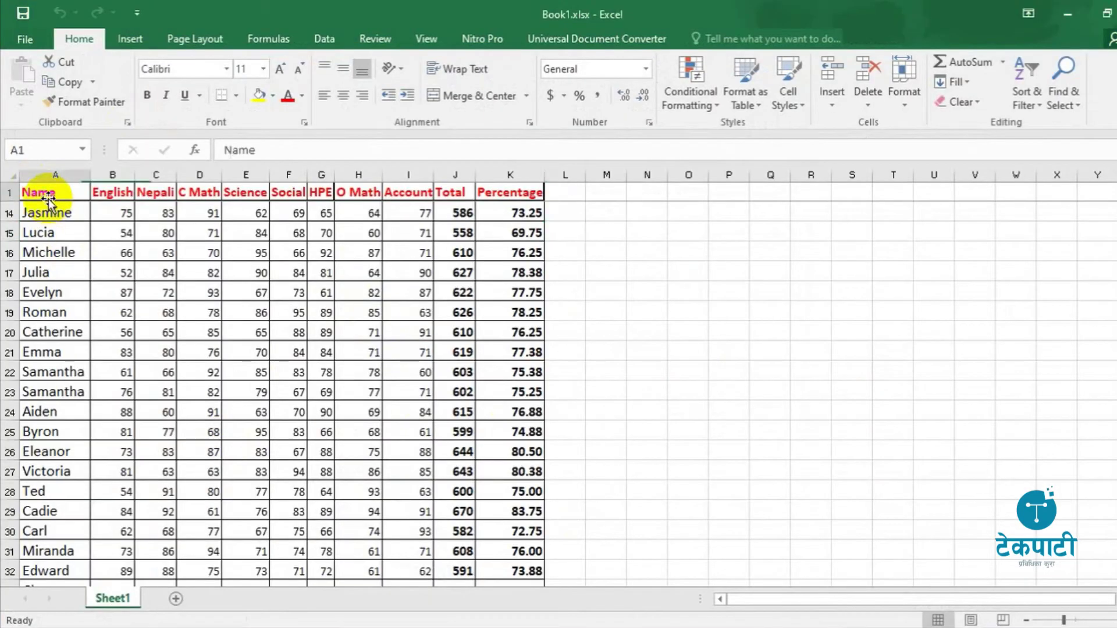
left_click(57, 174)
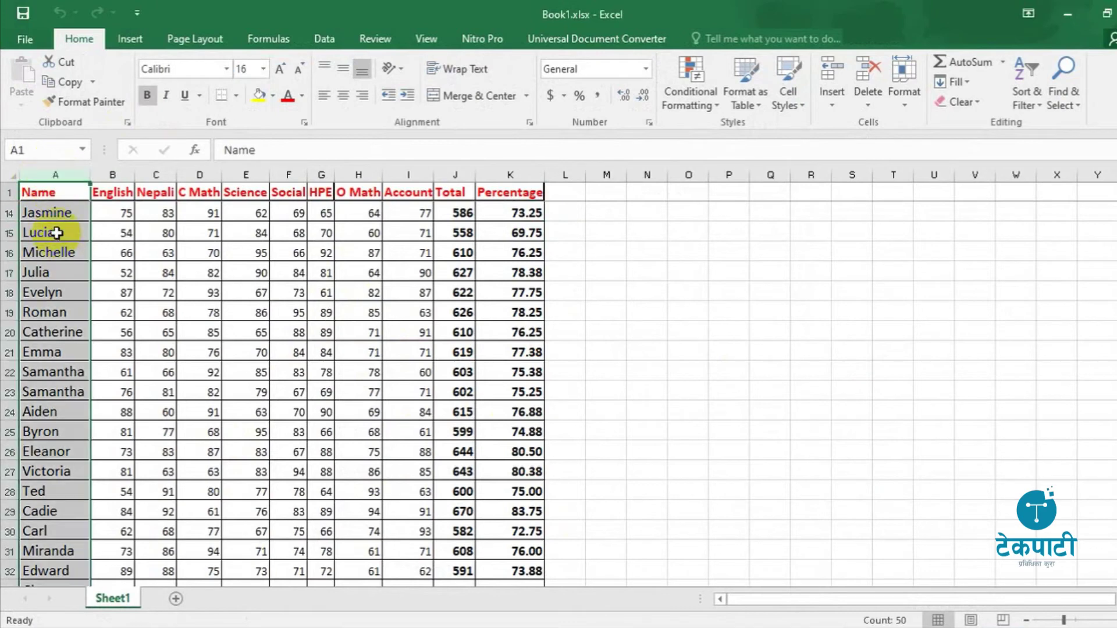
key("alt+Tab")
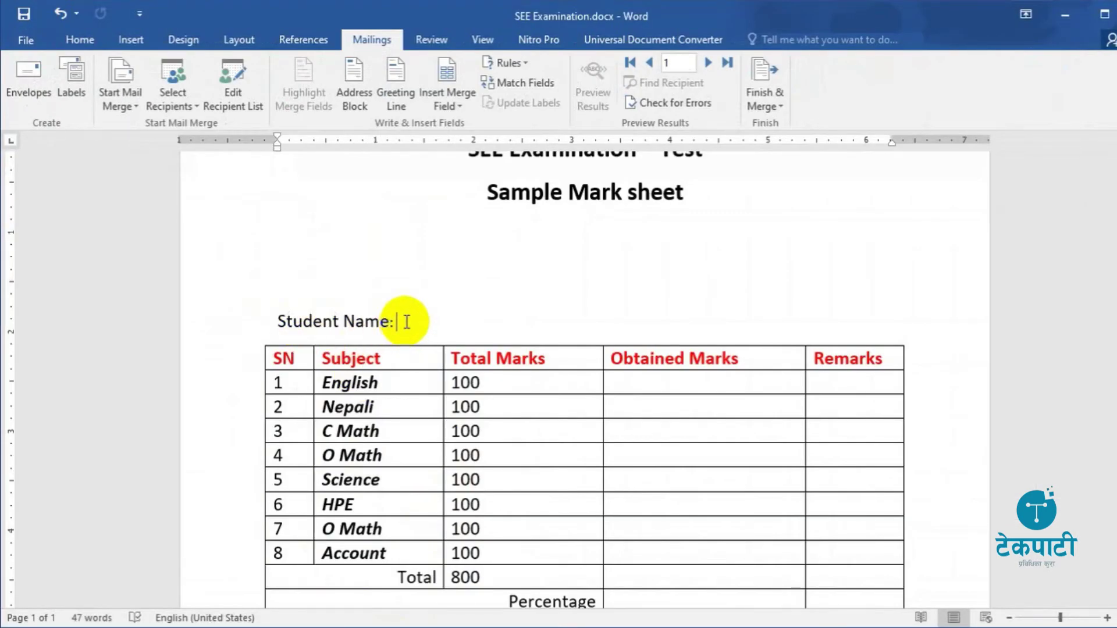
Step: Insert the «Name» merge field after 'Student Name:', comparing against the workbook headers
left_click(464, 105)
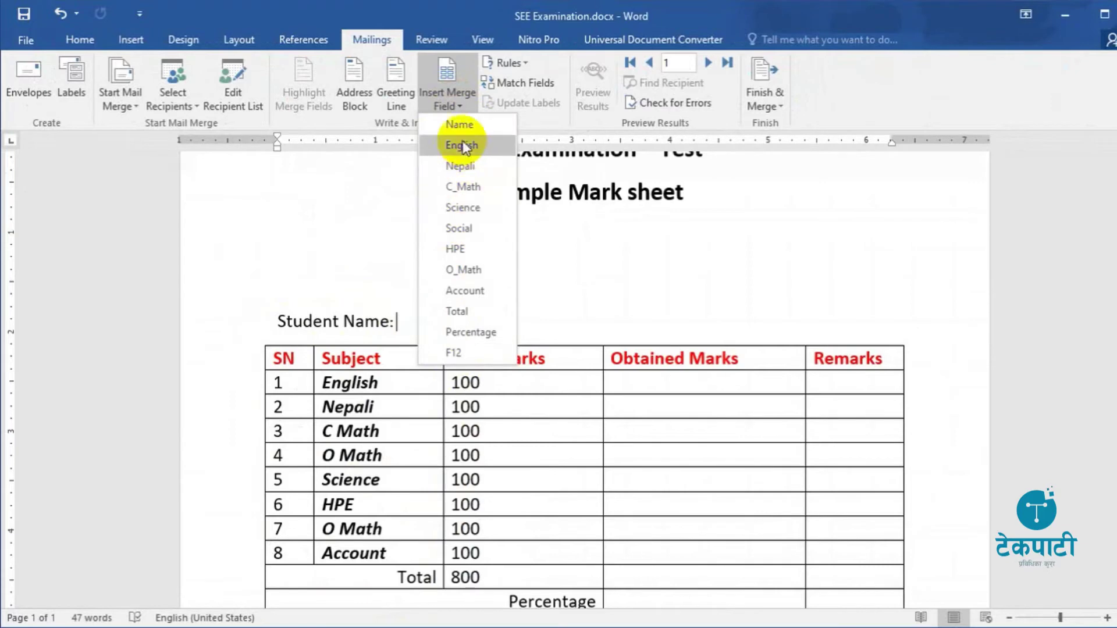
key("alt+Tab")
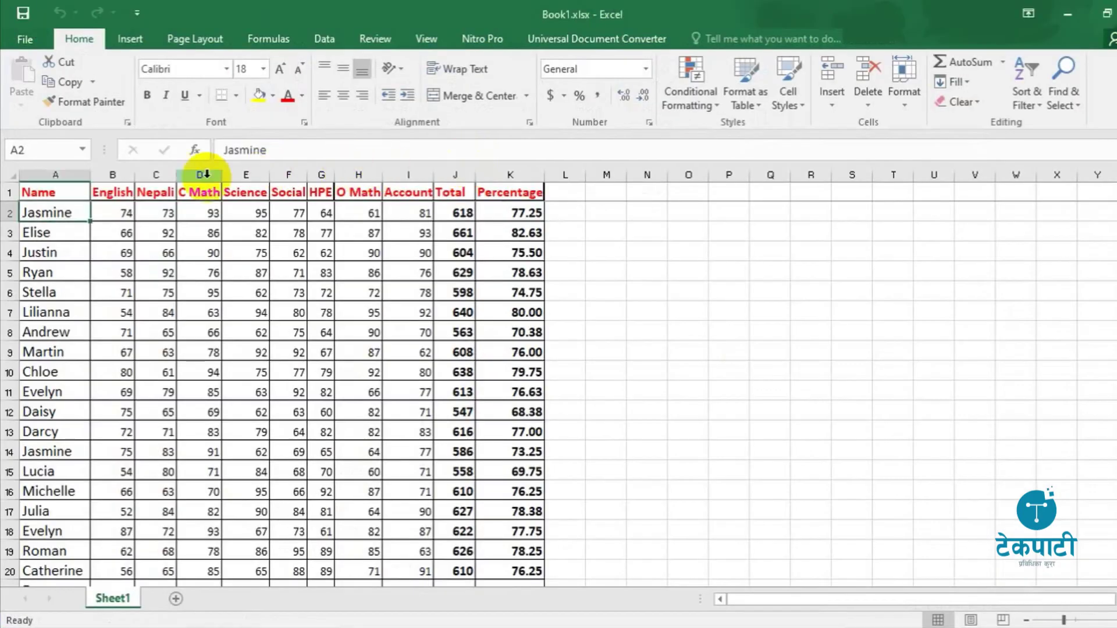
left_click_drag(69, 193, 510, 192)
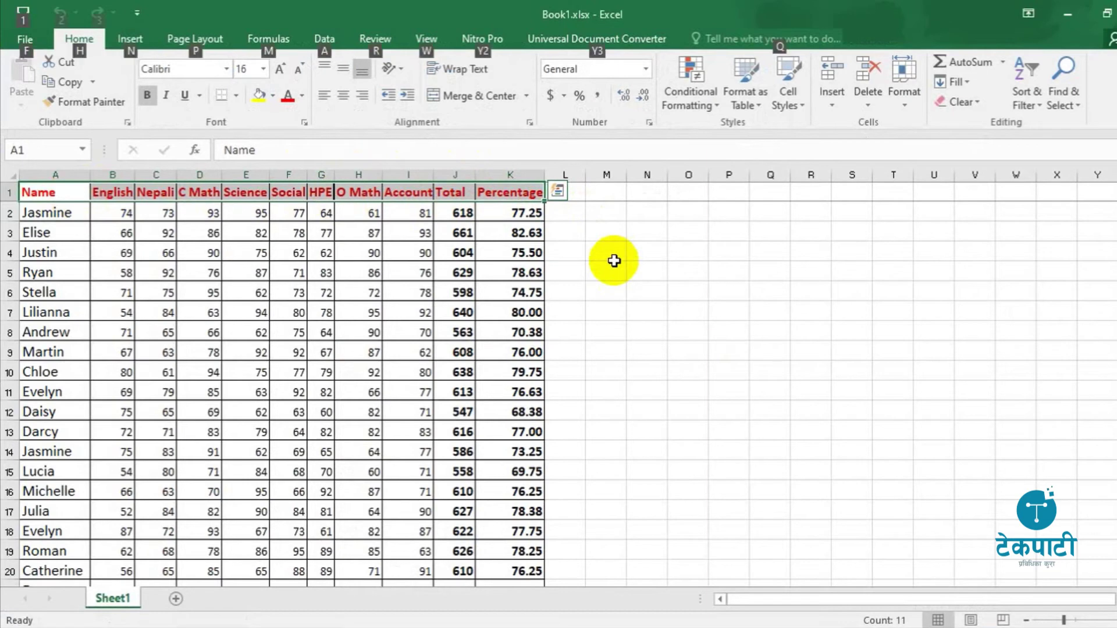
key("alt+Tab")
left_click(458, 111)
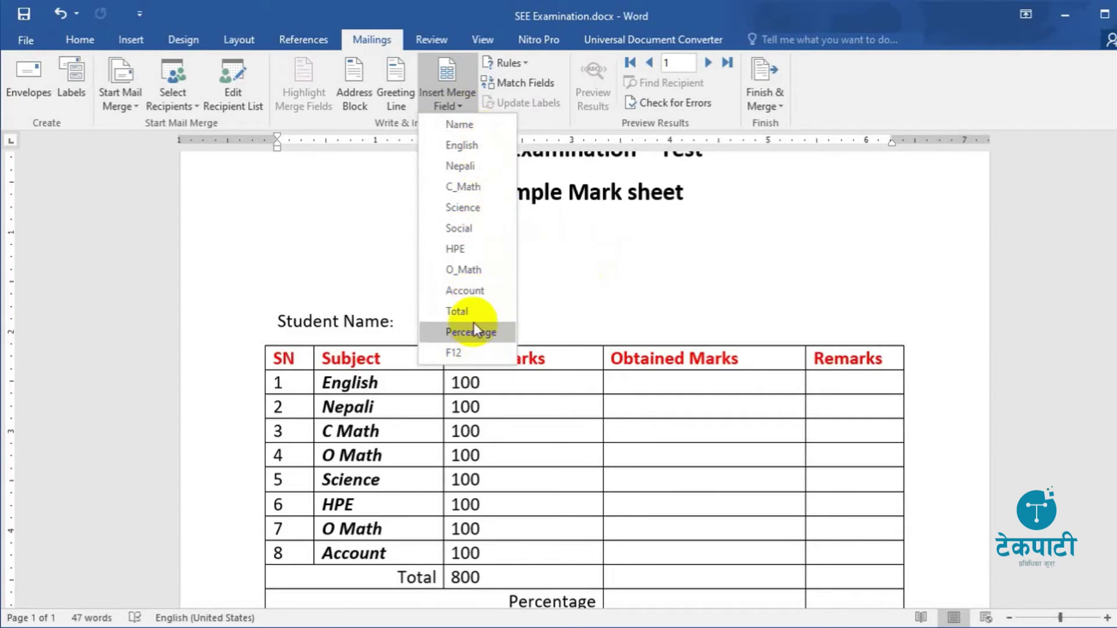
left_click(459, 129)
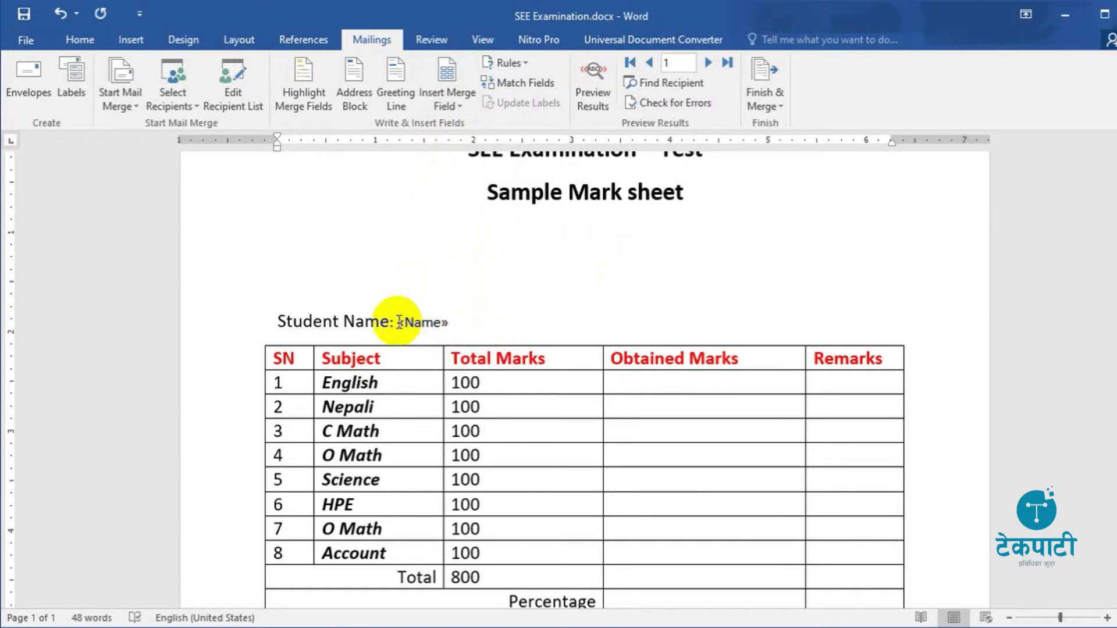
Step: Insert the English, Nepali, C_Math, Science and HPE merge fields into their Obtained Marks cells
left_click(423, 322)
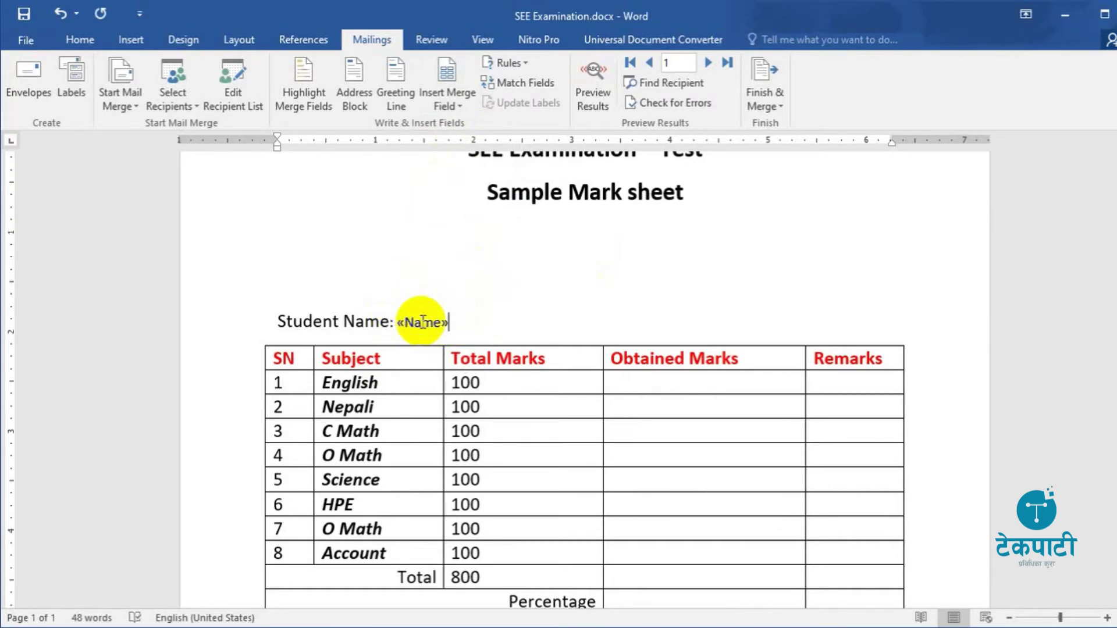
left_click(658, 378)
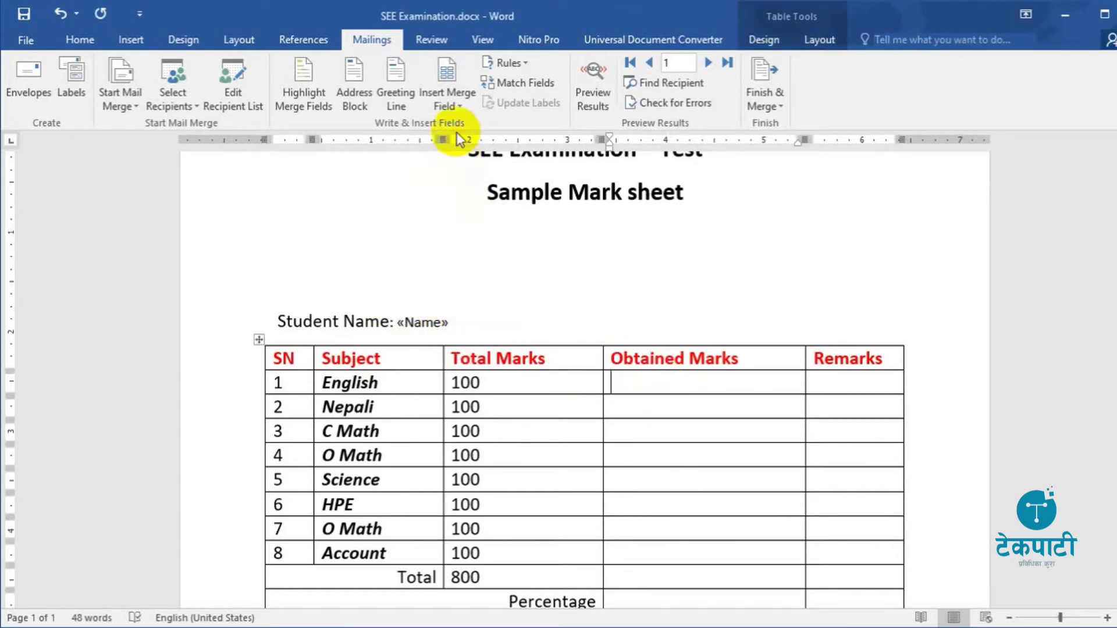
left_click(452, 107)
left_click(468, 146)
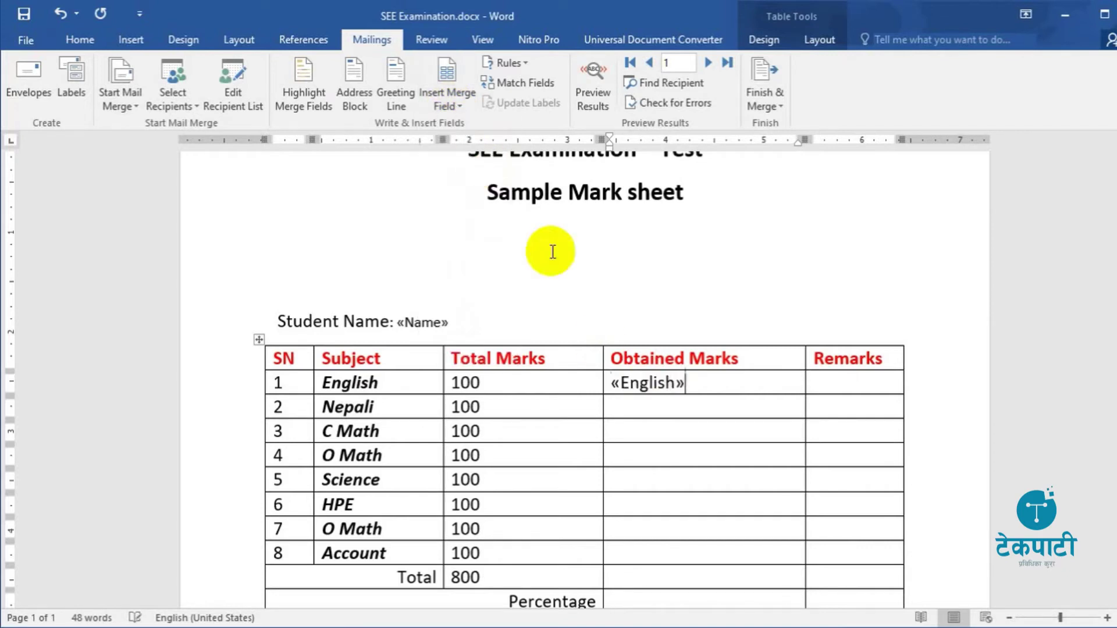
left_click(447, 98)
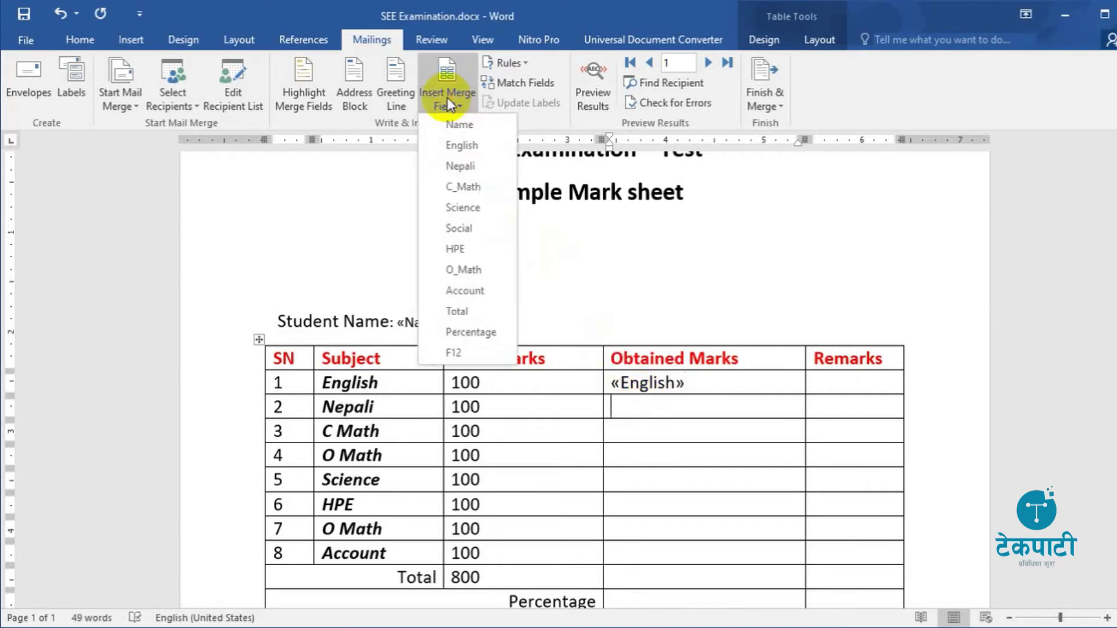
left_click(457, 165)
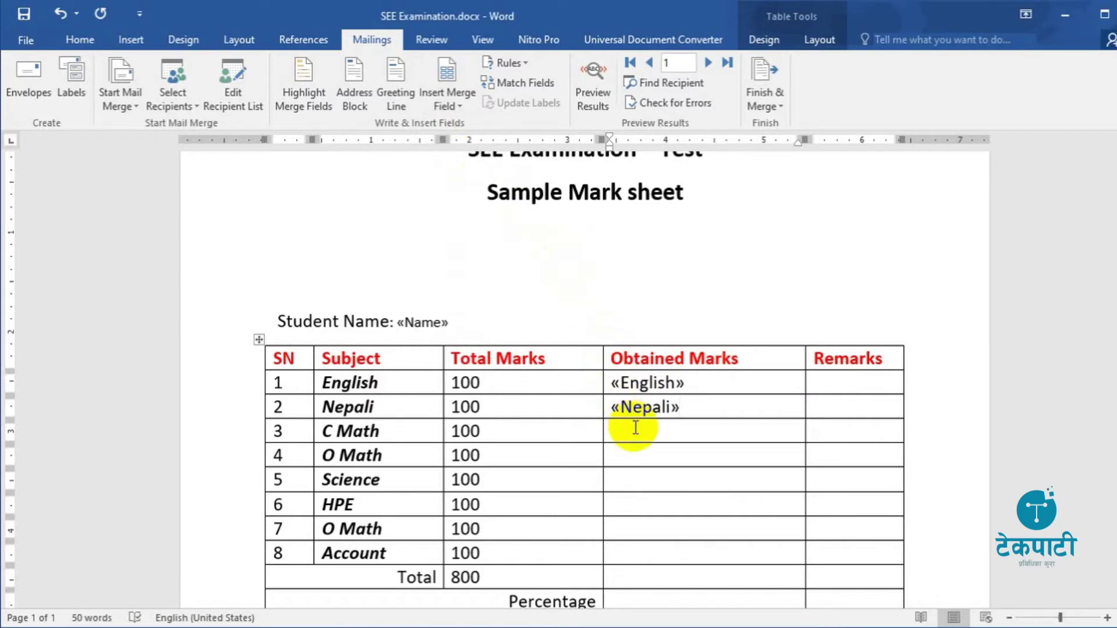
left_click(451, 106)
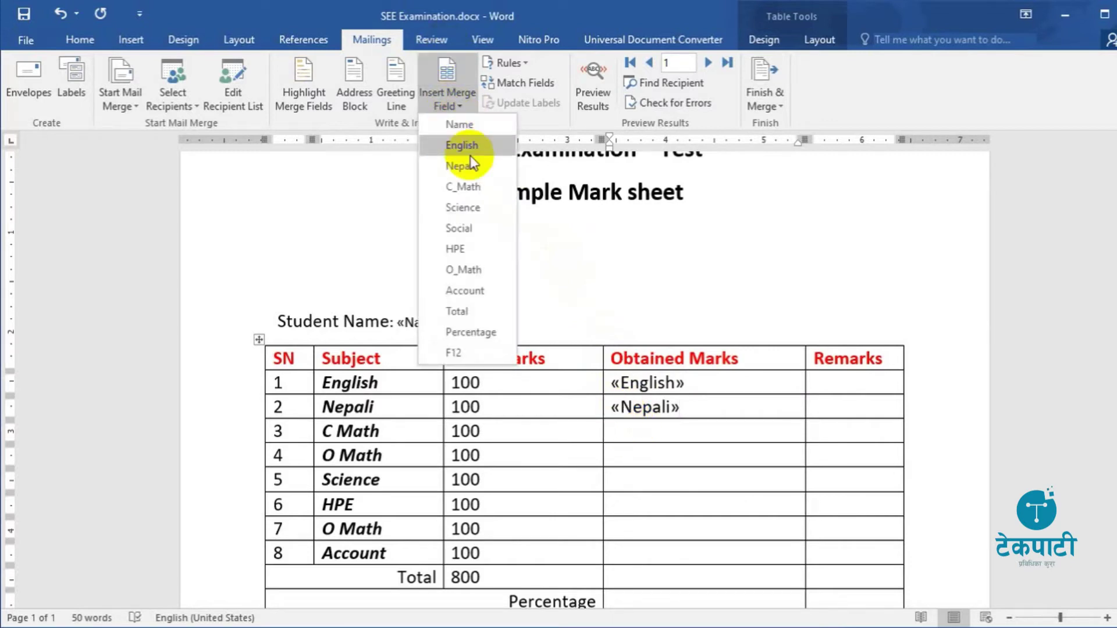
left_click(482, 190)
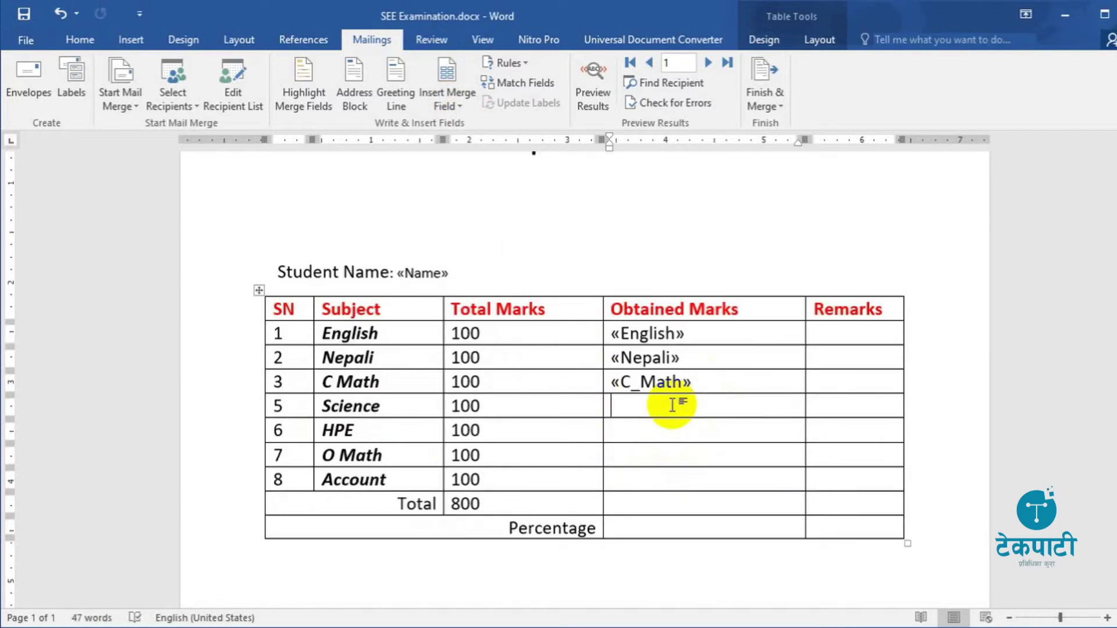
left_click(444, 106)
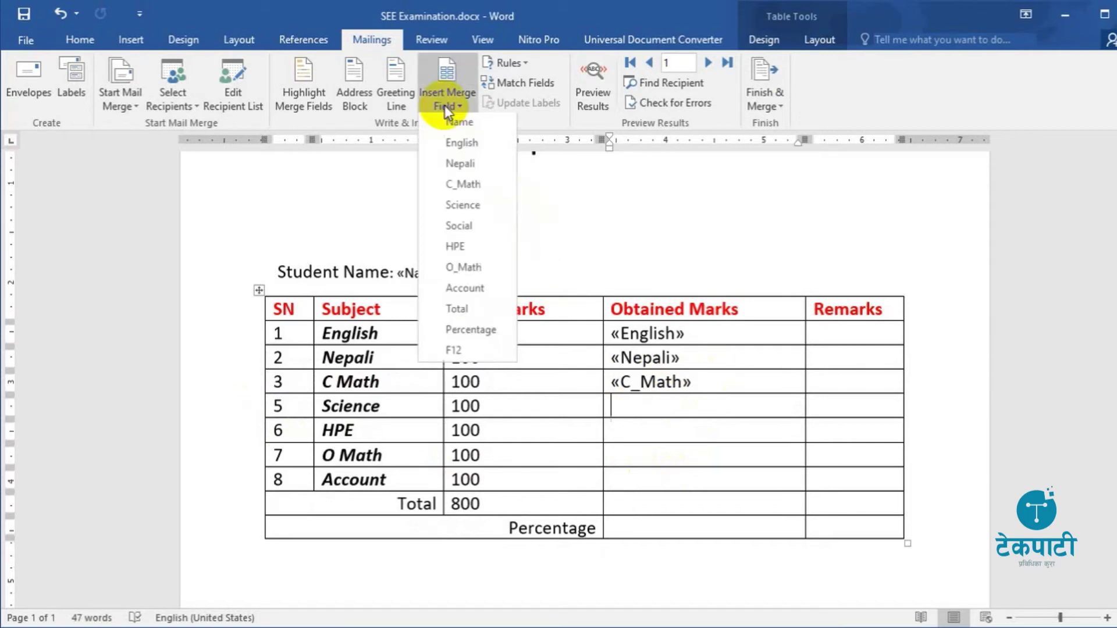
left_click(468, 209)
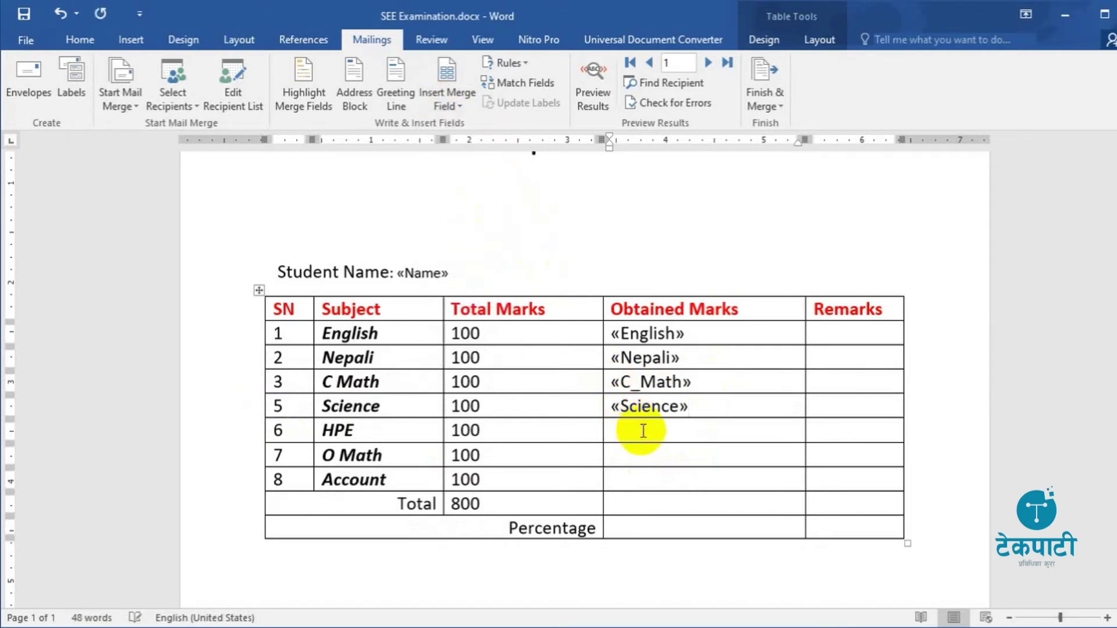
left_click(452, 107)
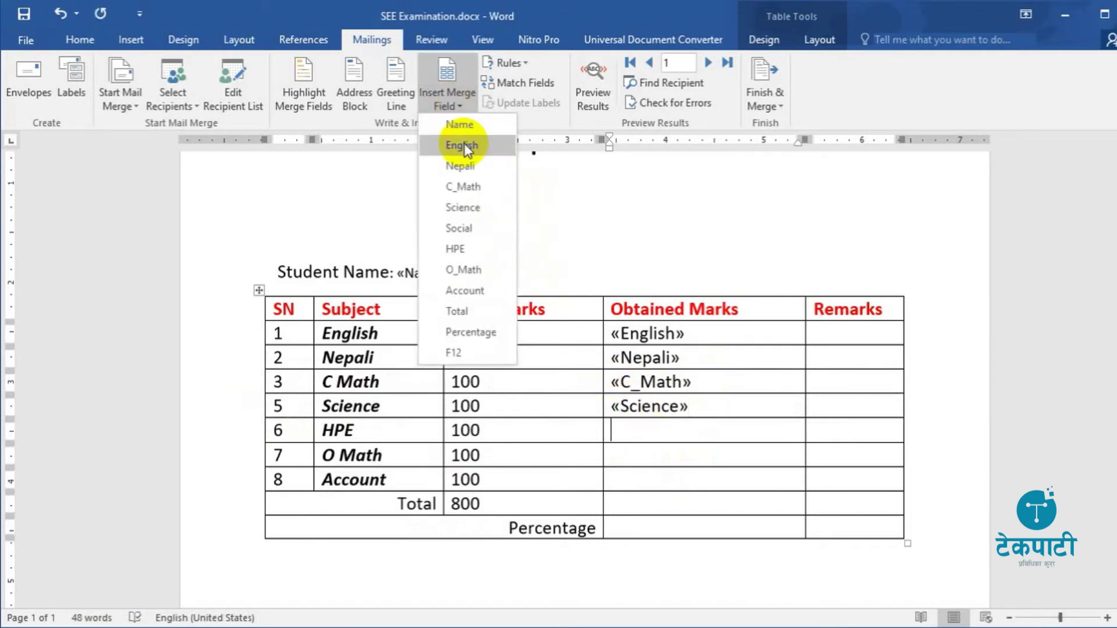
left_click(483, 250)
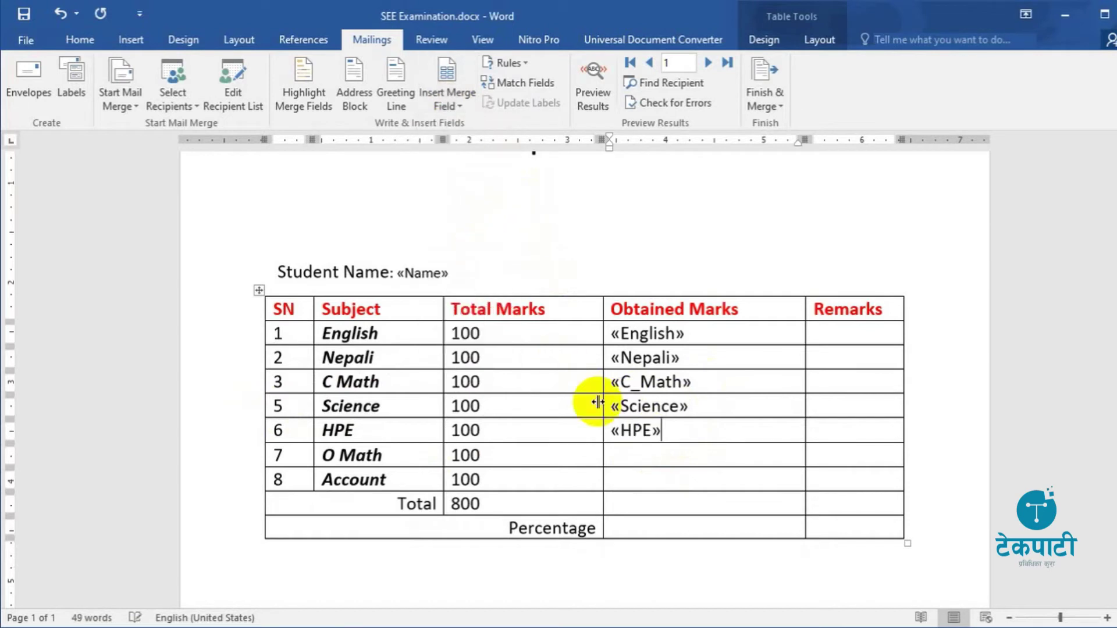
Step: Insert the O_Math and Account merge fields into their rows' marks cells
left_click(627, 456)
left_click(456, 104)
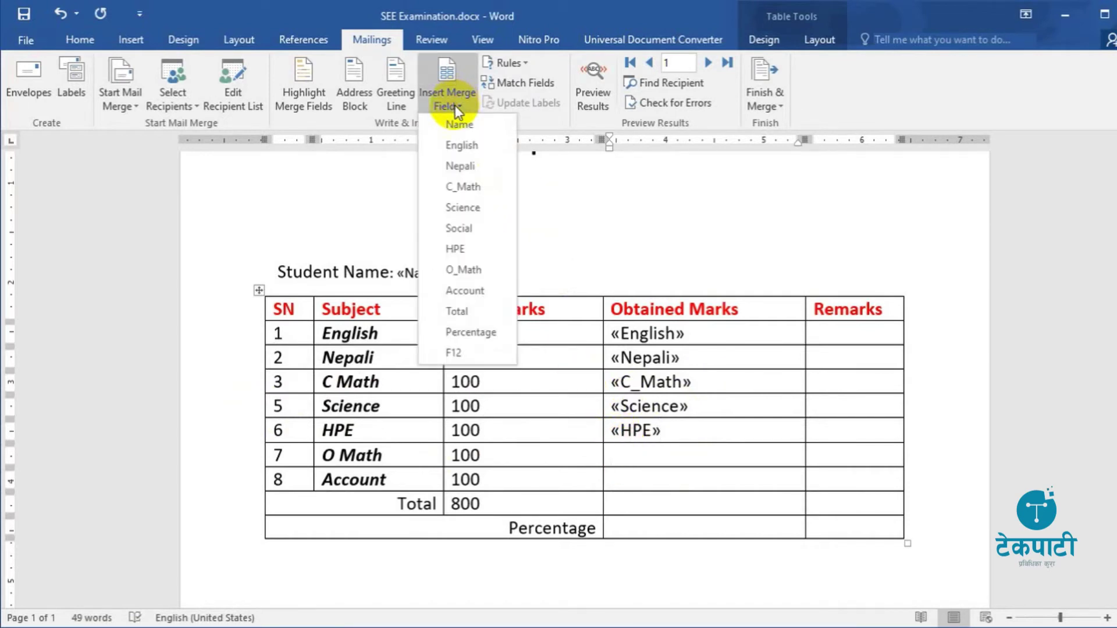
left_click(463, 269)
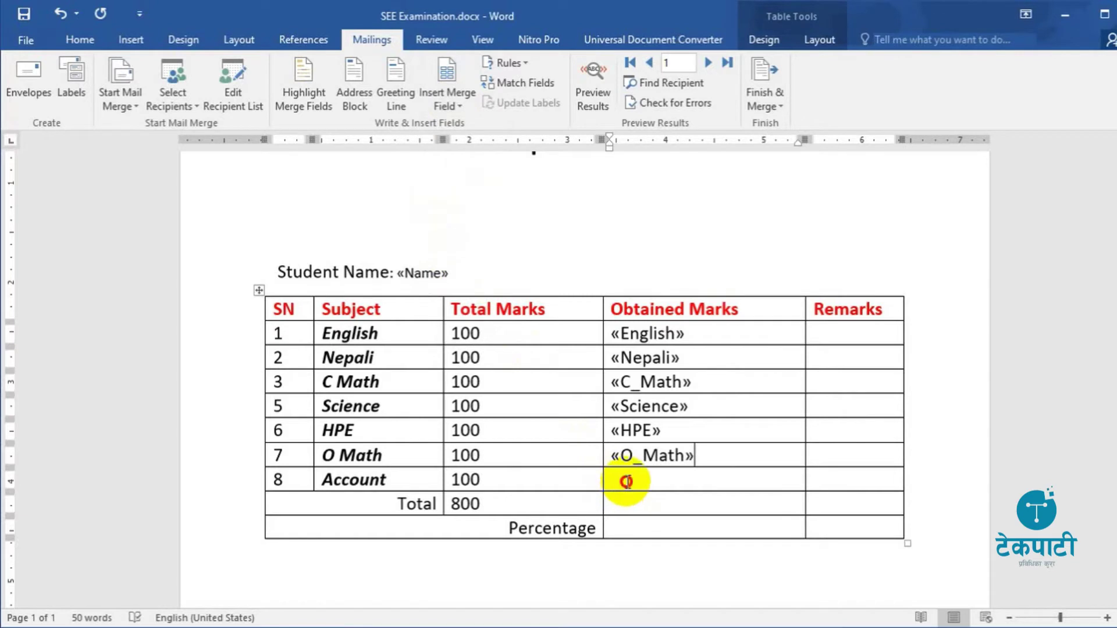
left_click(626, 481)
left_click(450, 109)
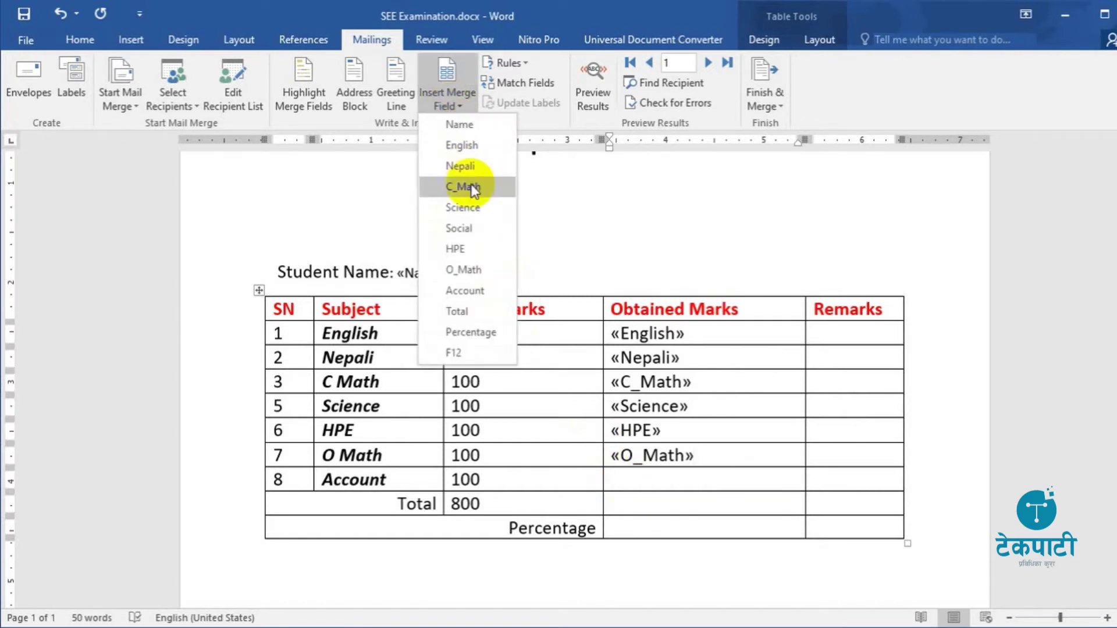
left_click(485, 291)
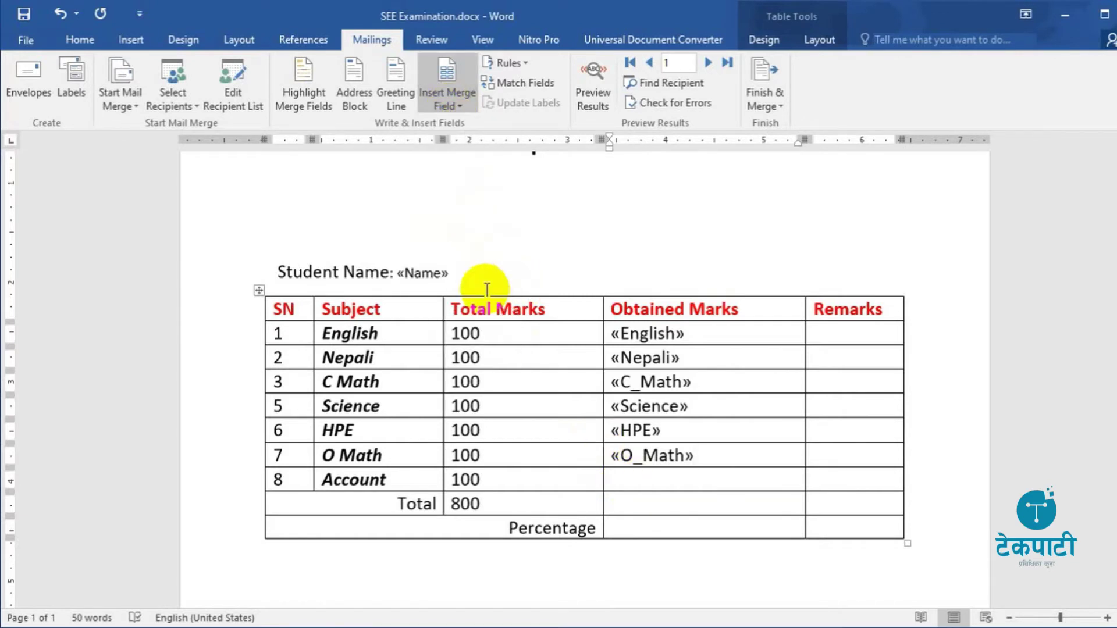
Step: Insert the Total merge field into the Total row's marks cell
left_click(652, 506)
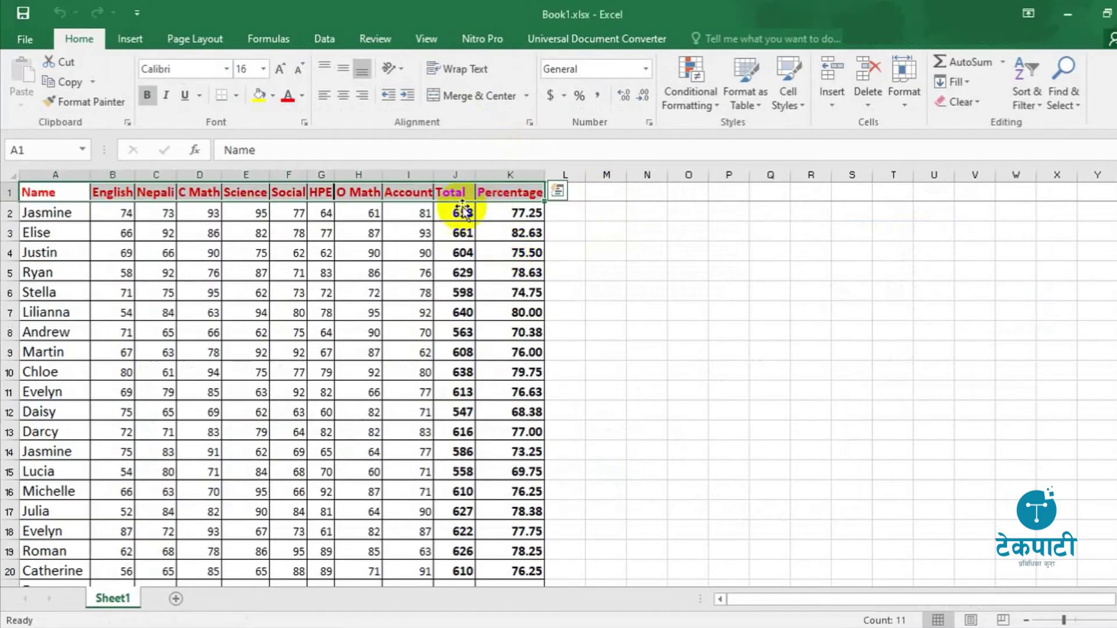
left_click(452, 193)
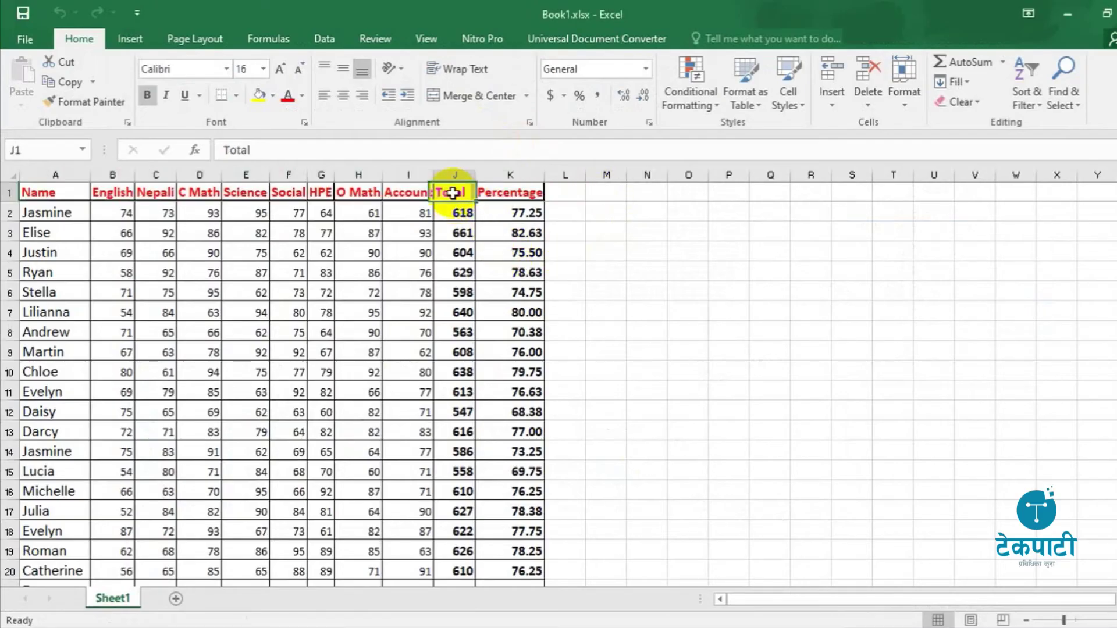
key("ctrl+shift+Down")
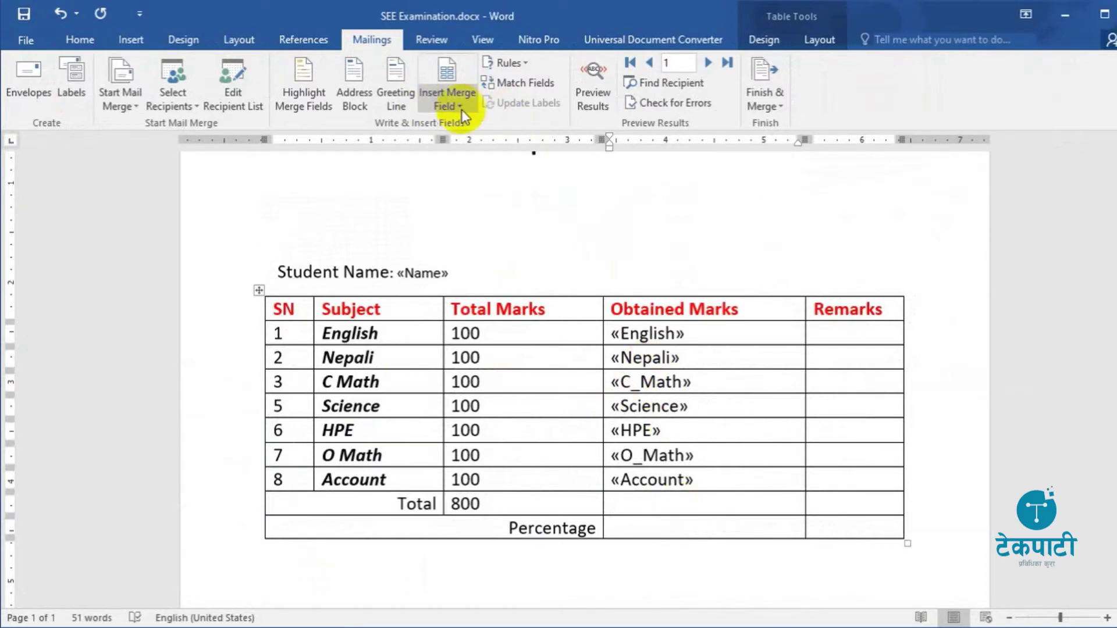
left_click(463, 107)
left_click(488, 309)
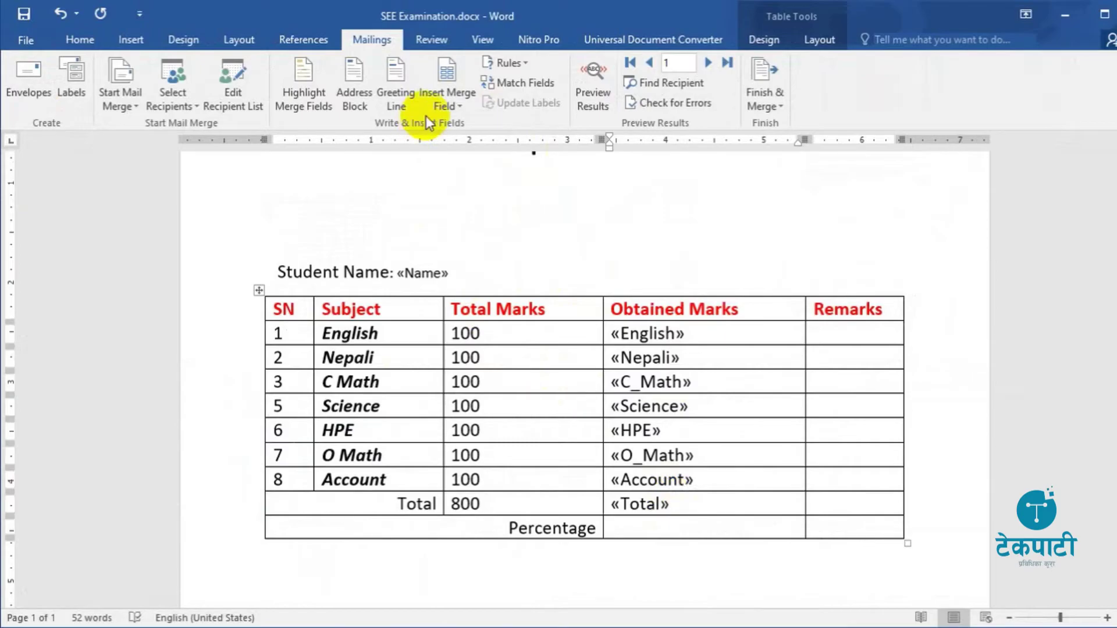
Step: Insert the Percentage merge field into the Percentage cell after checking the Excel column heading
key("alt+Tab")
left_click(521, 198)
key("alt+Tab")
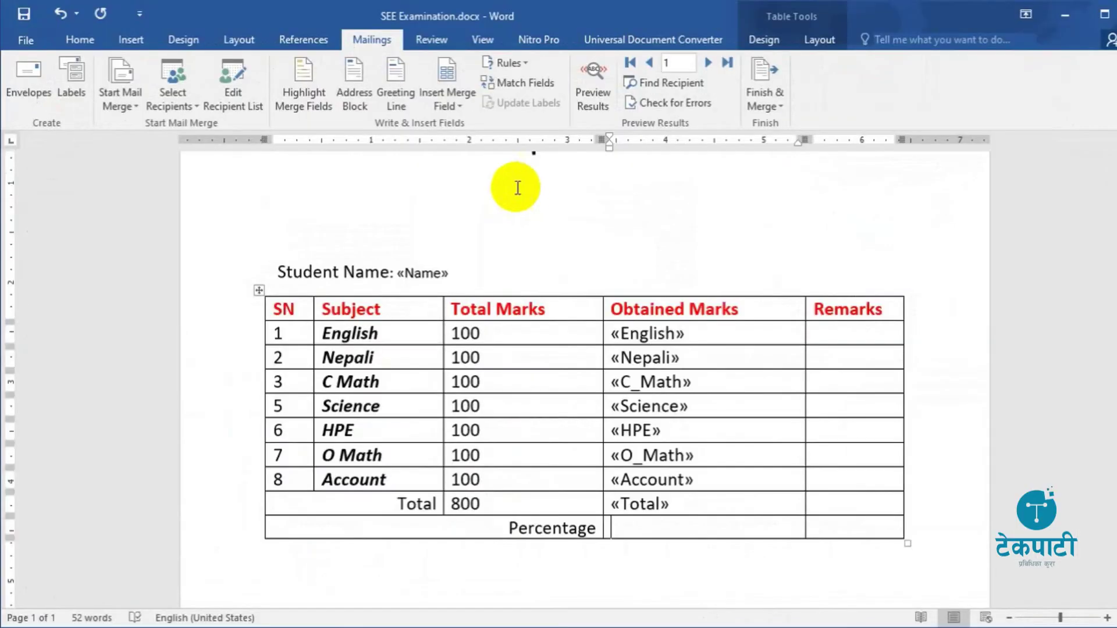
left_click(458, 107)
left_click(471, 332)
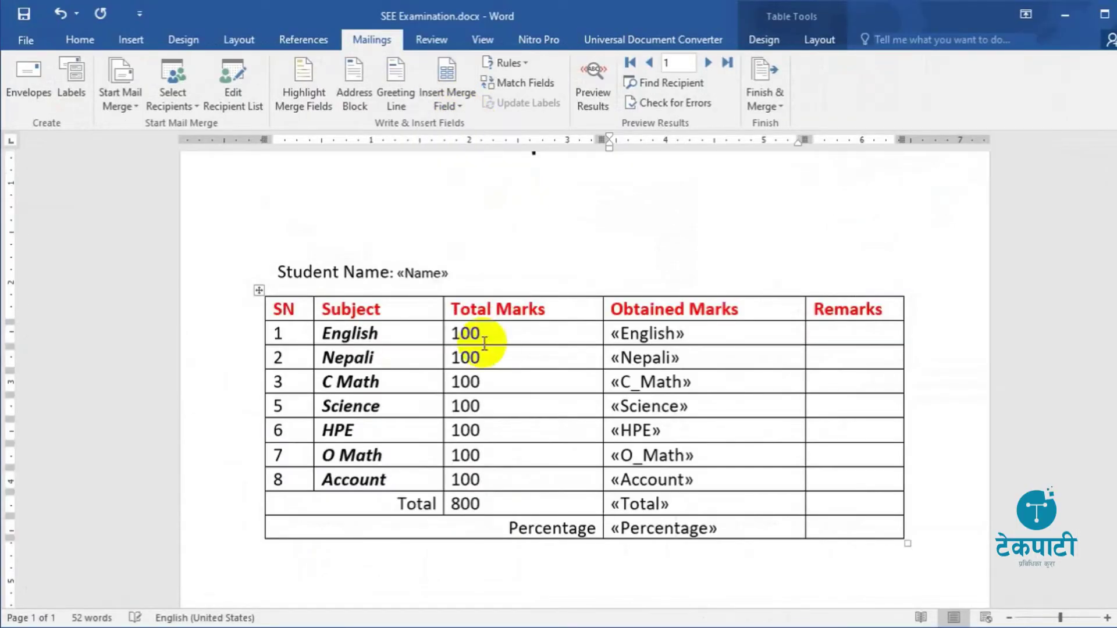
scroll(719, 407, "down", 2)
scroll(640, 414, "up", 5)
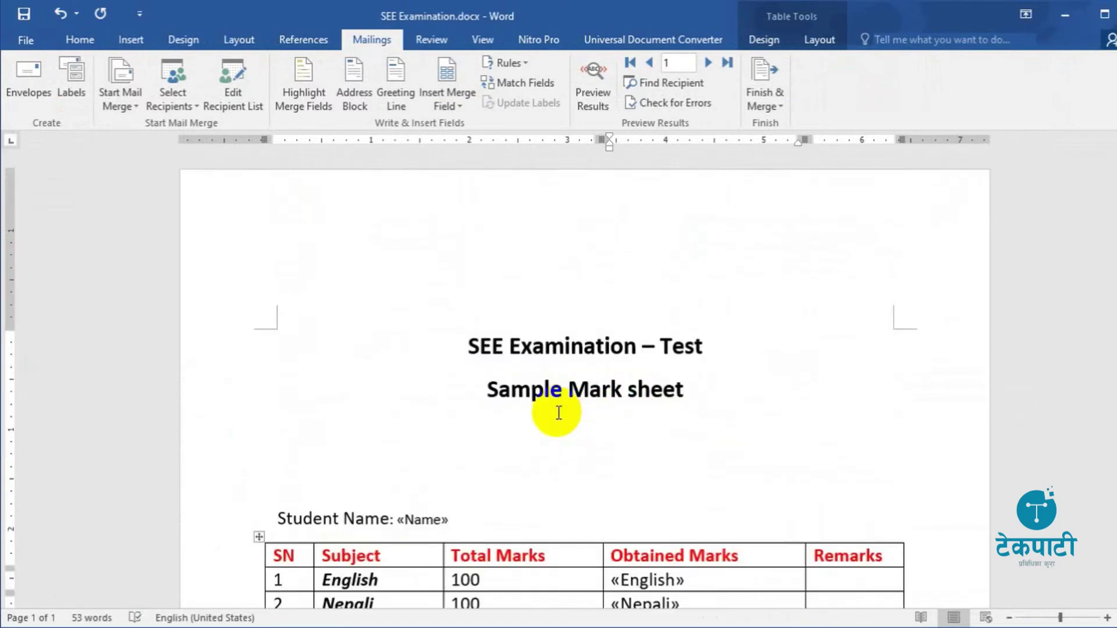
scroll(553, 411, "down", 3)
scroll(548, 384, "down", 1)
scroll(548, 370, "down", 1)
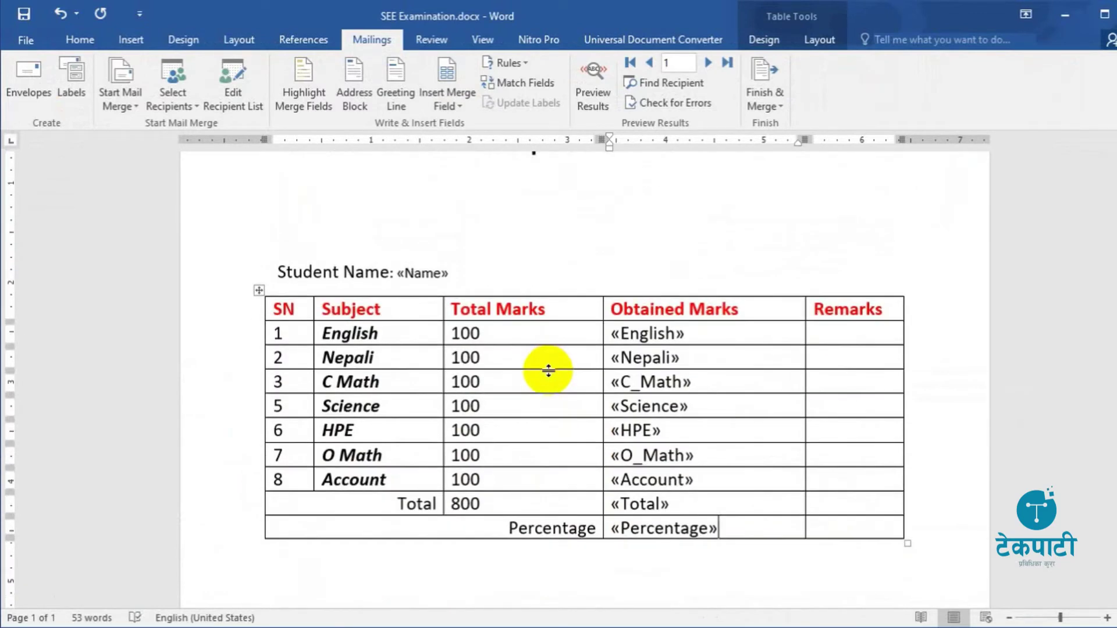
left_click(475, 275)
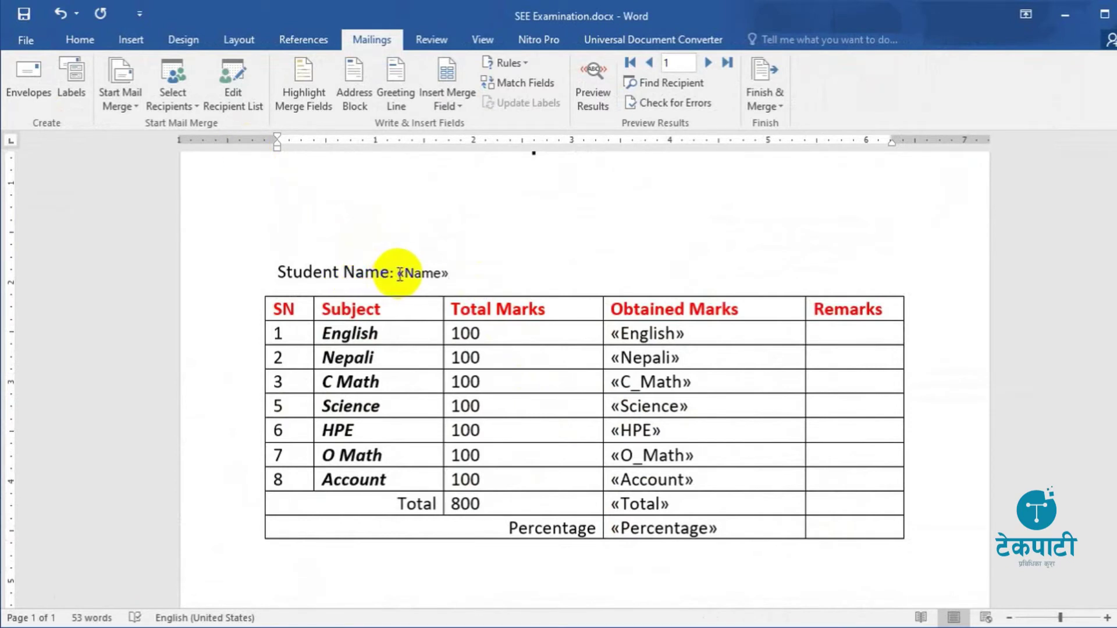
Step: Format the «Name» field on the Student Name line as bold, 14 pt
left_click_drag(400, 274, 454, 274)
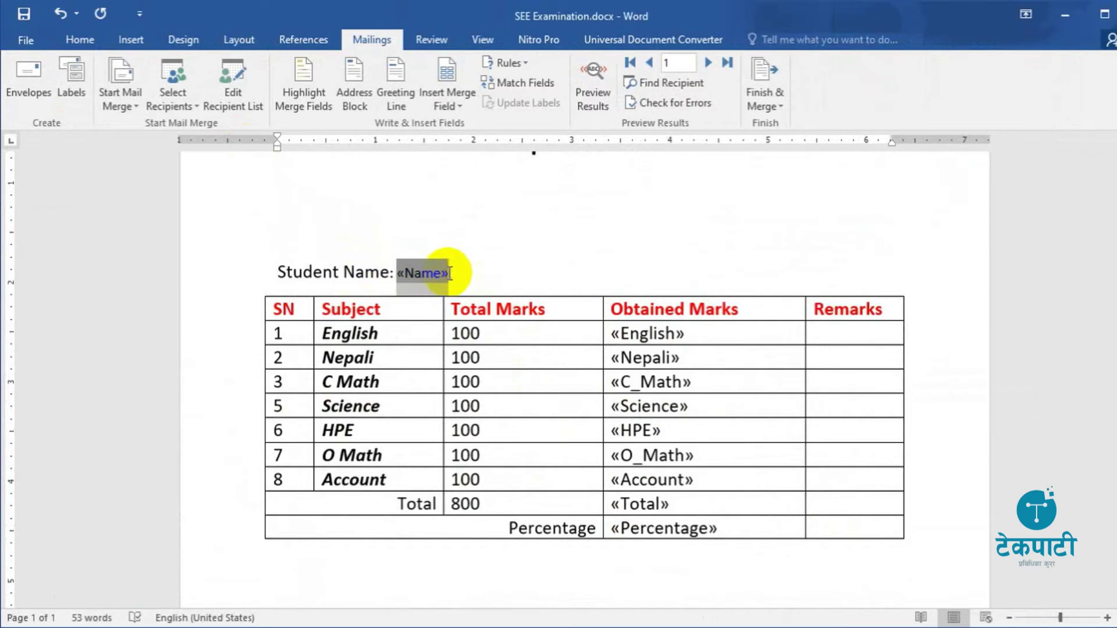
left_click(457, 245)
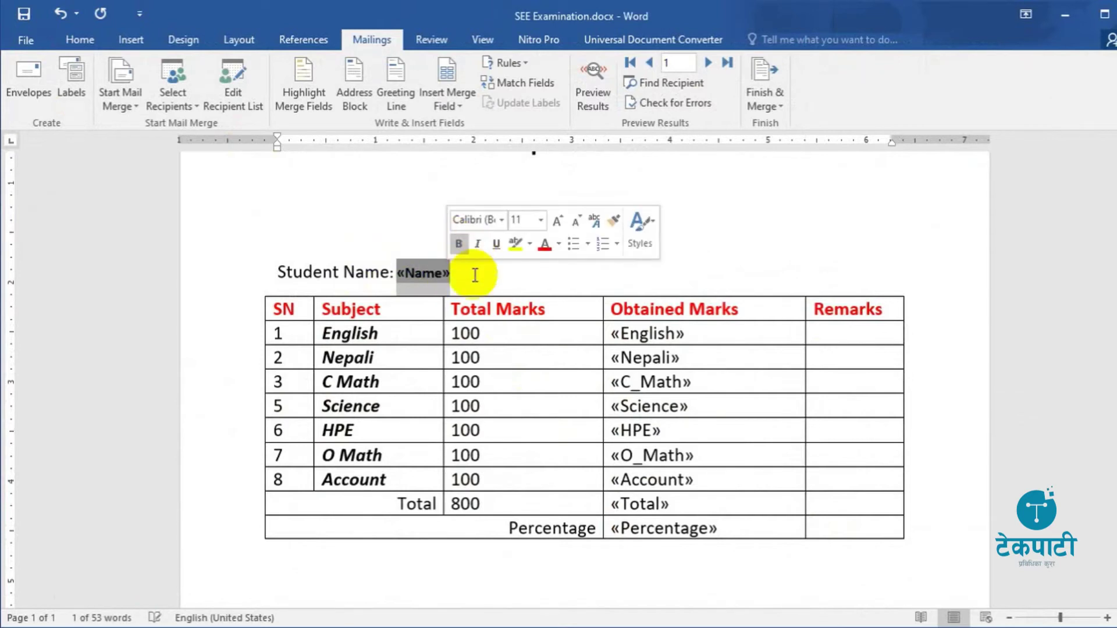
left_click(495, 282)
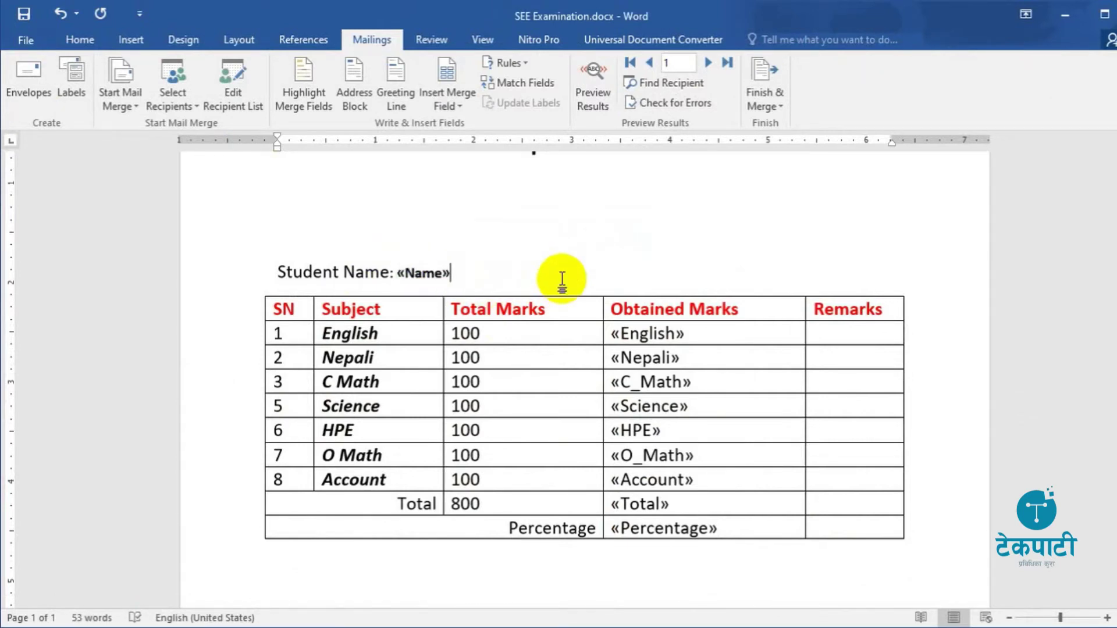
scroll(562, 281, "up", 3)
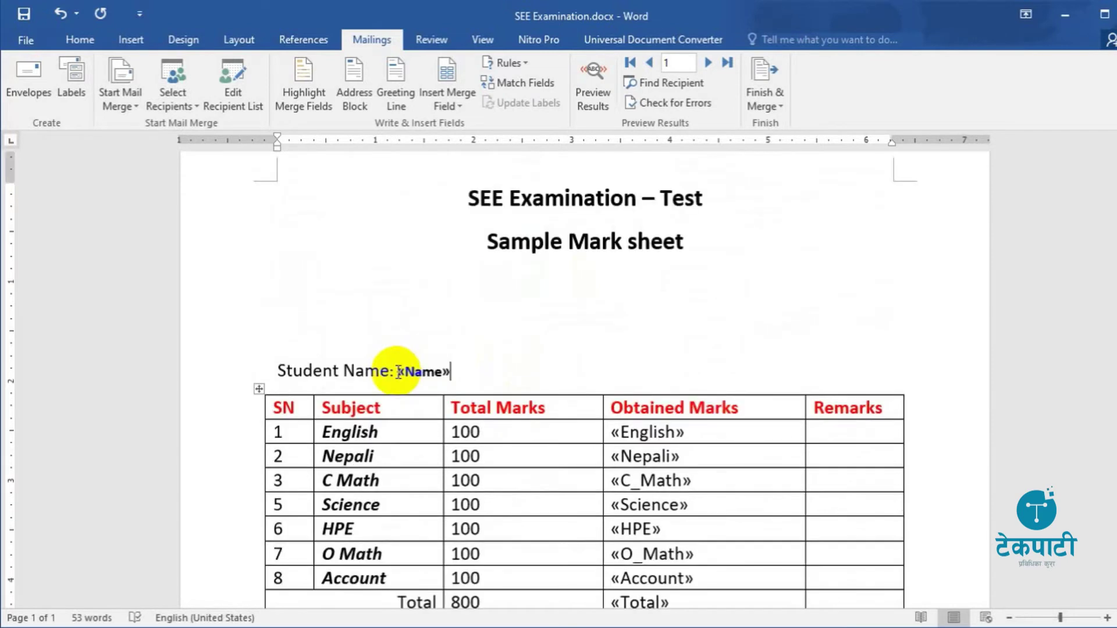
double_click(396, 371)
left_click(493, 318)
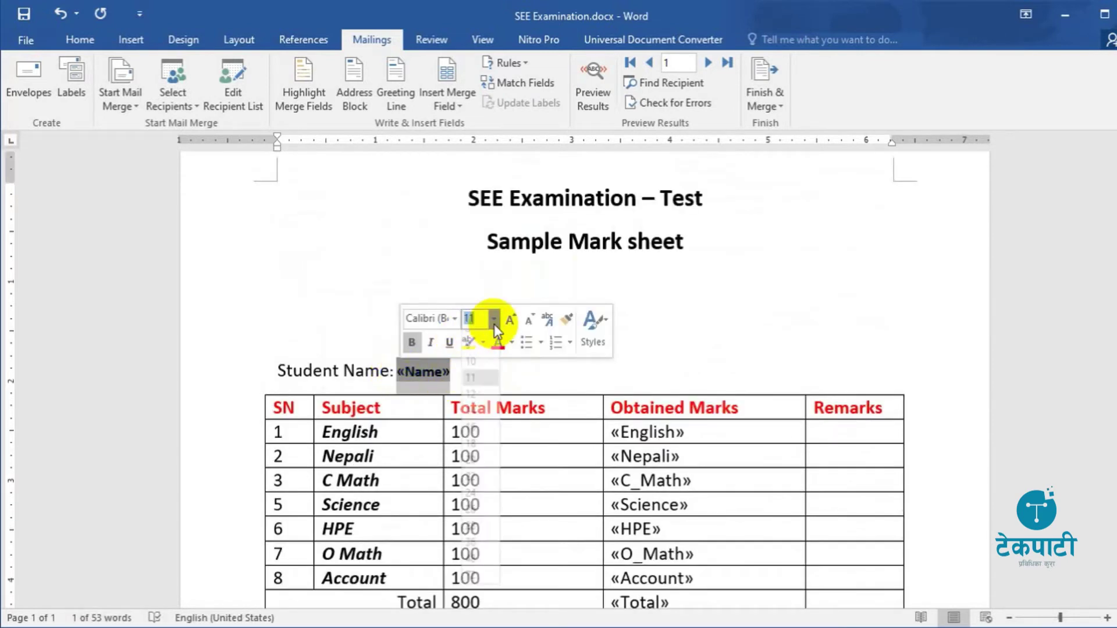
left_click(486, 422)
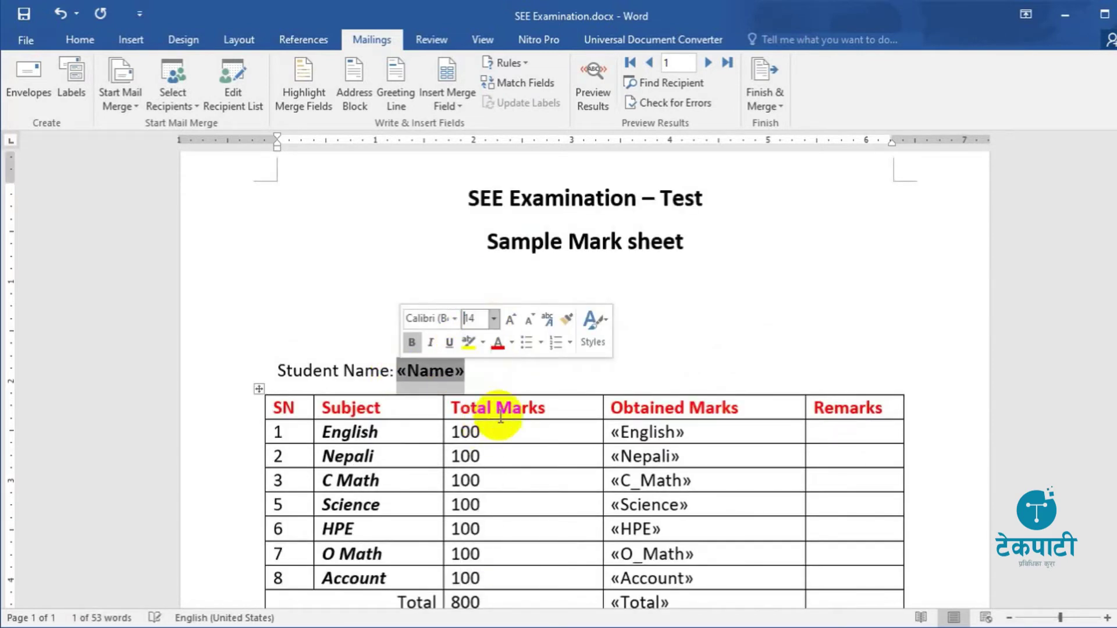
left_click(591, 355)
scroll(673, 411, "down", 2)
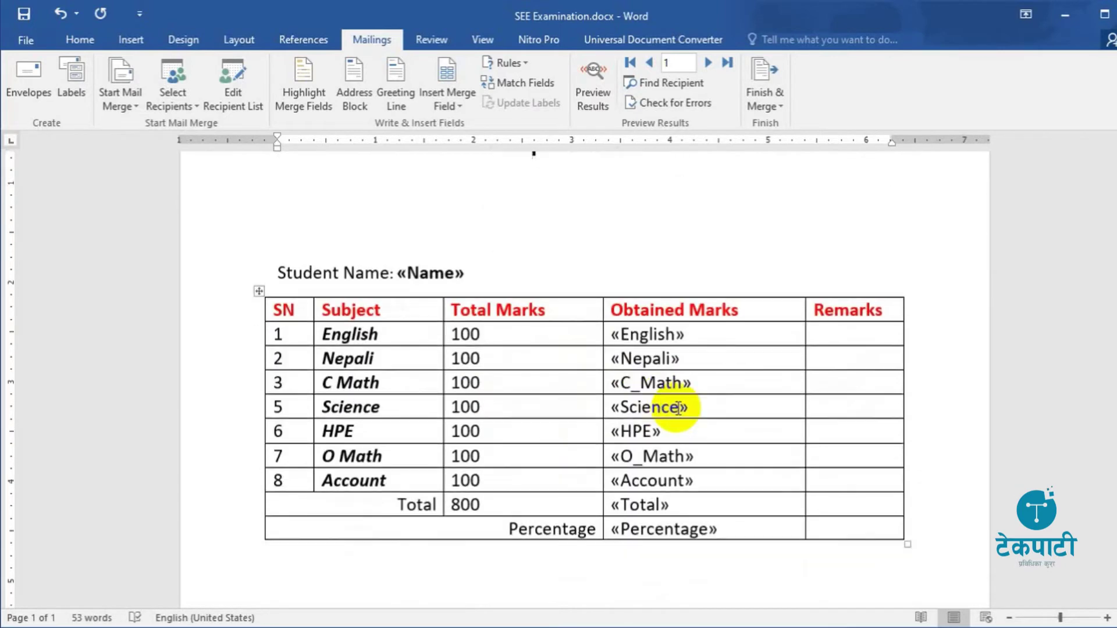
scroll(673, 561, "down", 1)
scroll(669, 524, "down", 1)
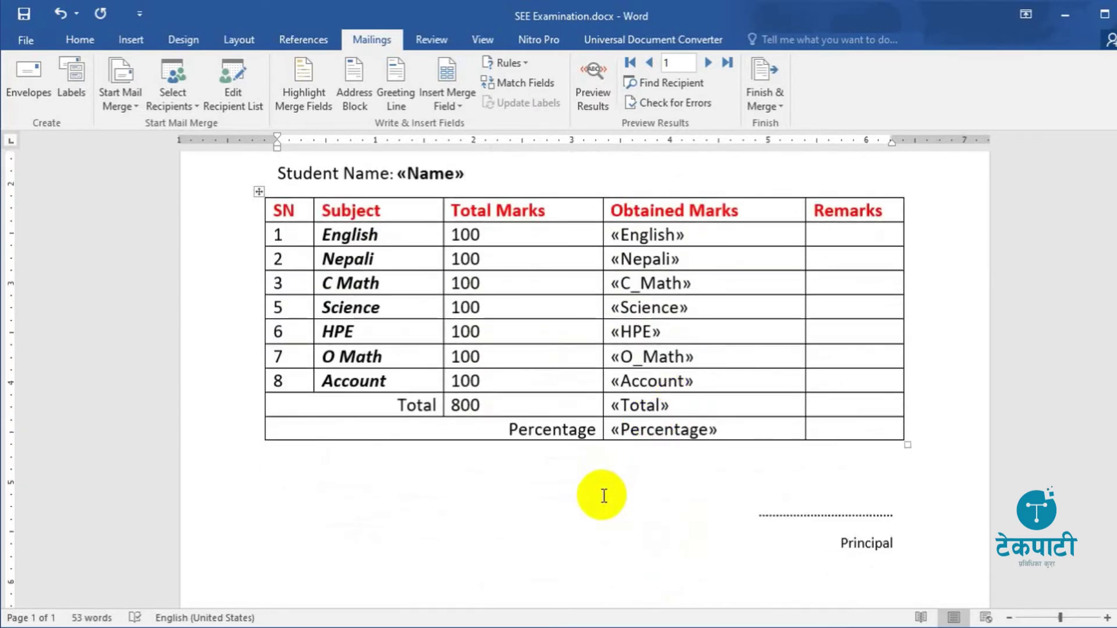
scroll(604, 495, "down", 1)
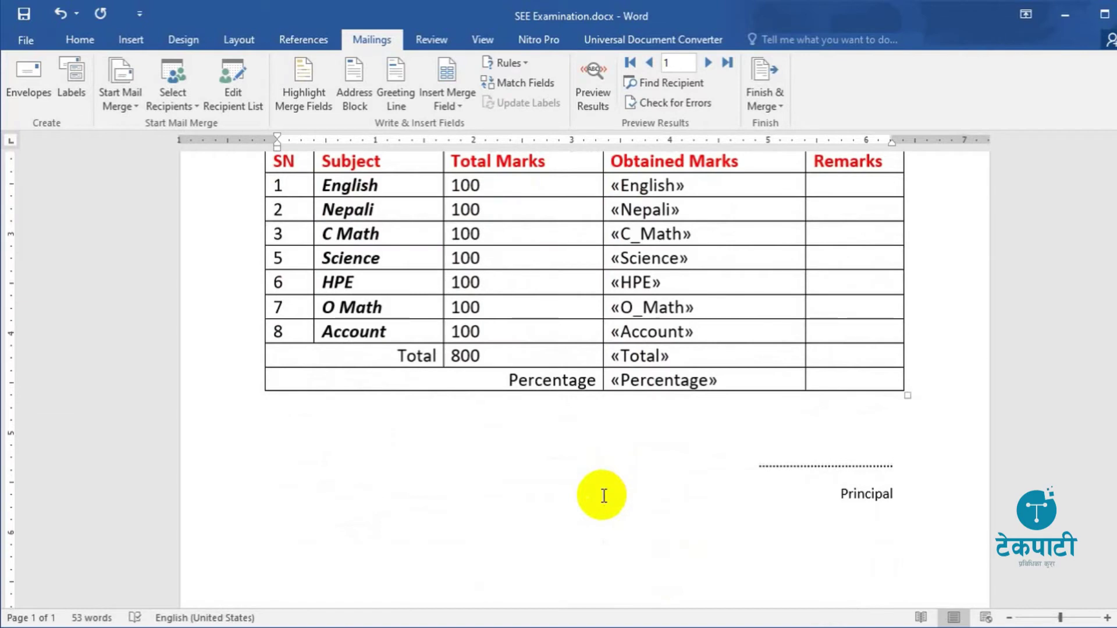
scroll(604, 496, "up", 2)
Step: Review the Excel data beside the Percentage column and the «Name» field line
left_click(838, 282)
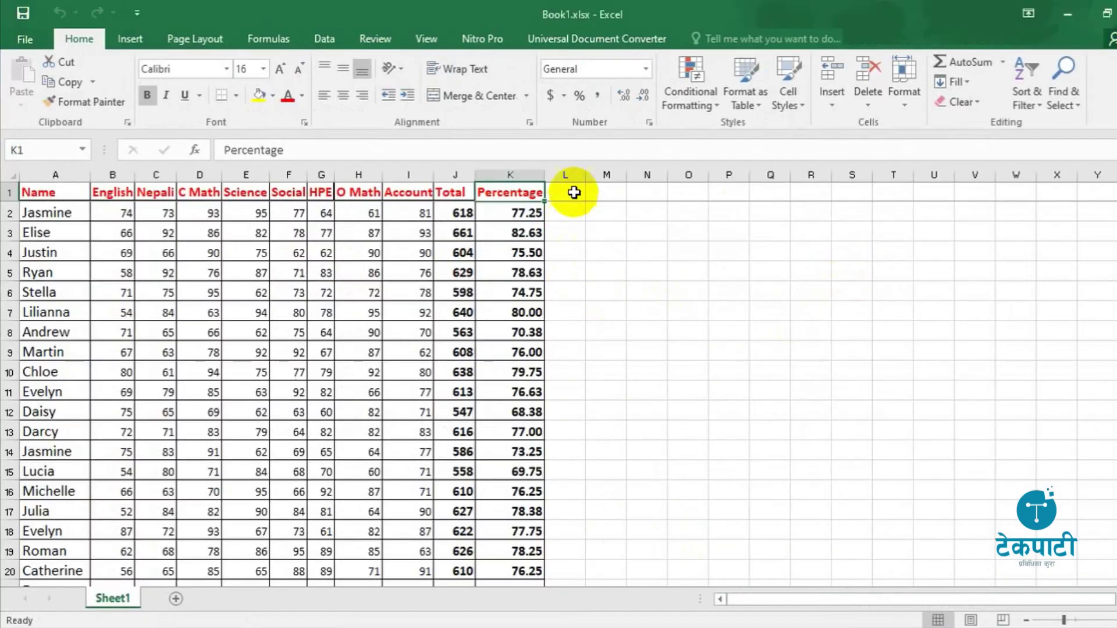
left_click(580, 193)
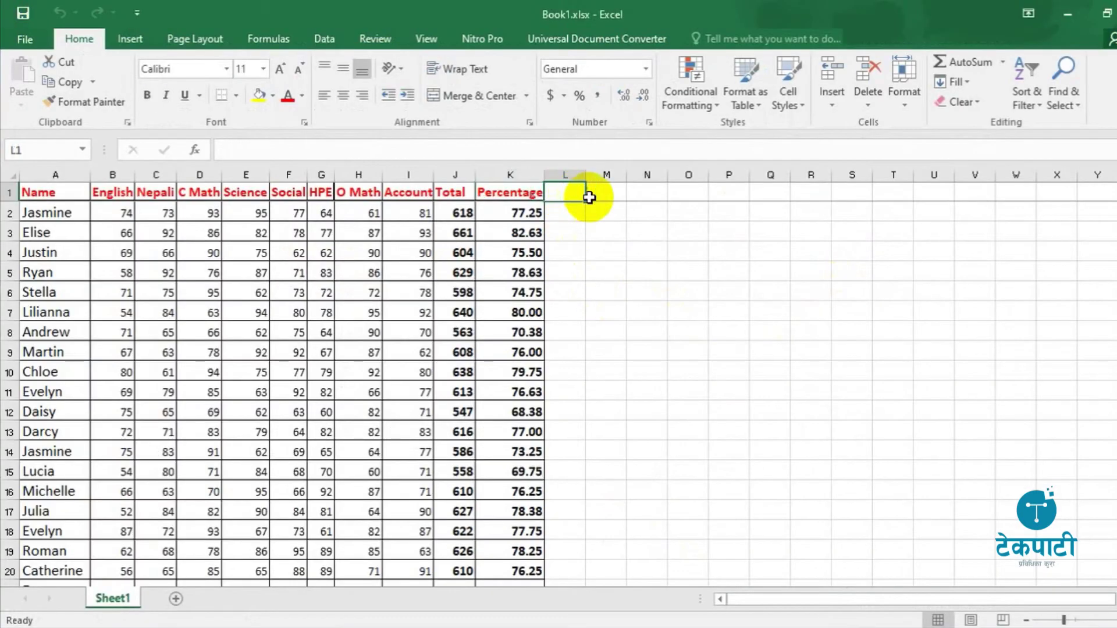
left_click(599, 193)
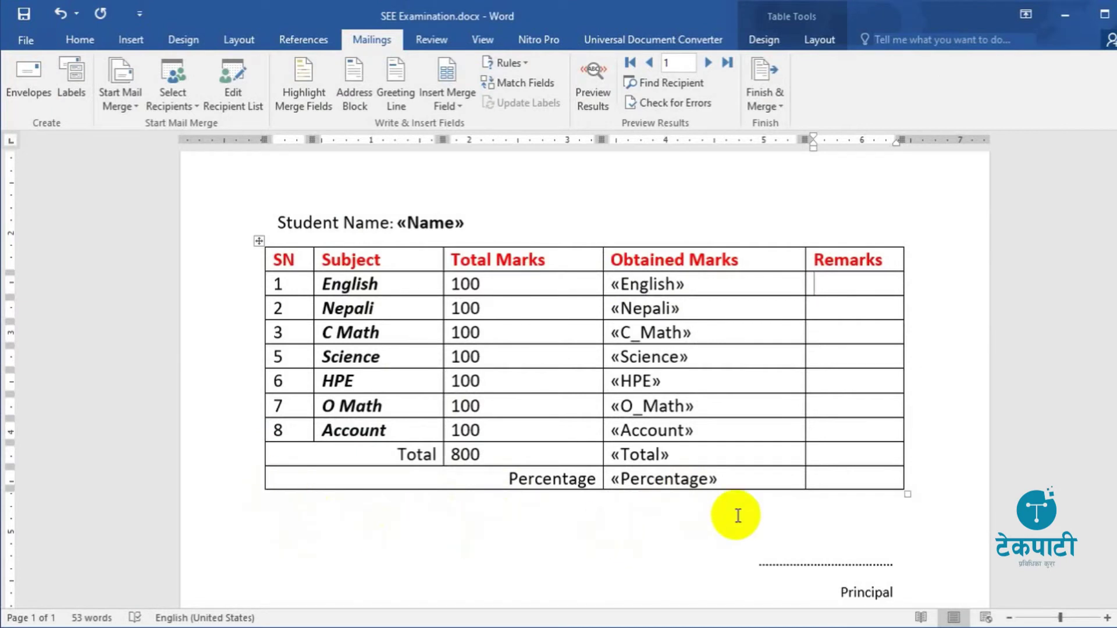
left_click(549, 222)
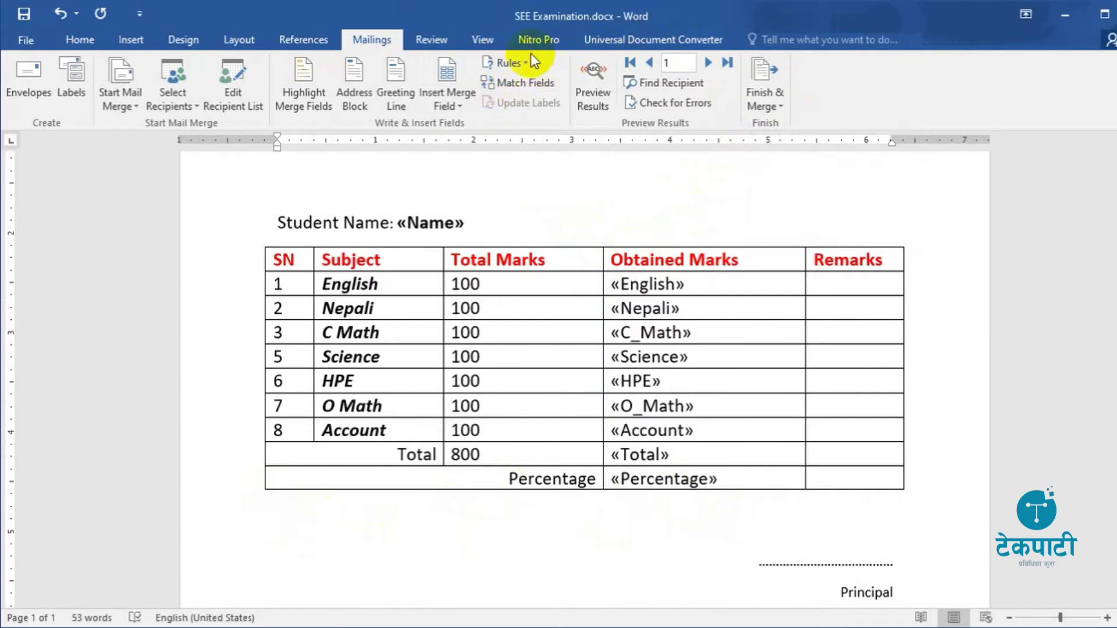
Step: Look over the merge Rules list without choosing, then bring up the Finish & Merge options
left_click(512, 62)
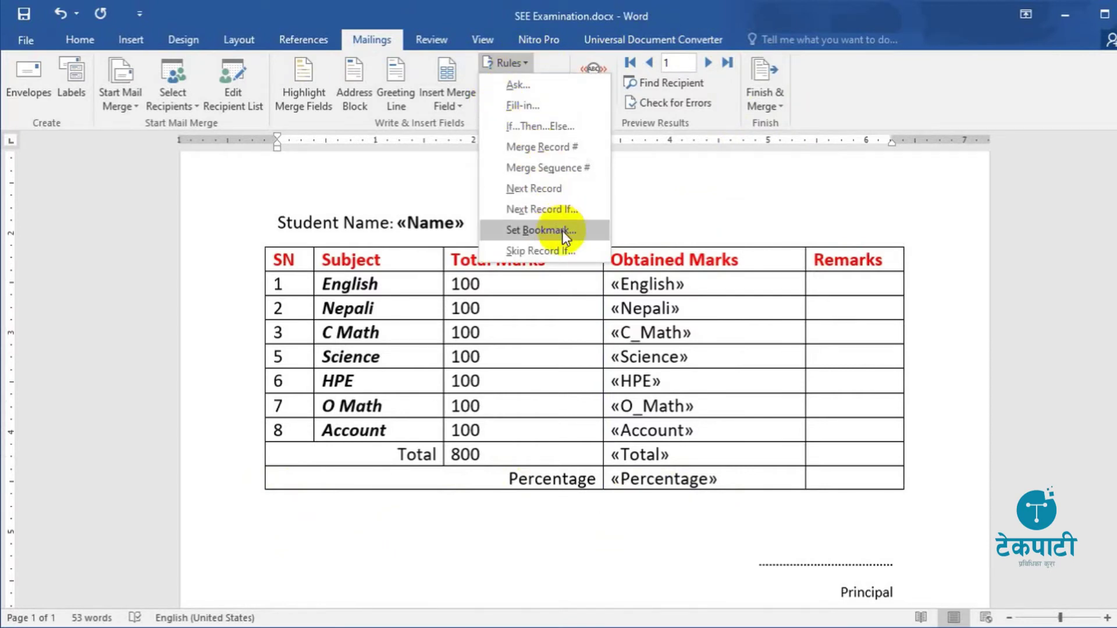
left_click(673, 221)
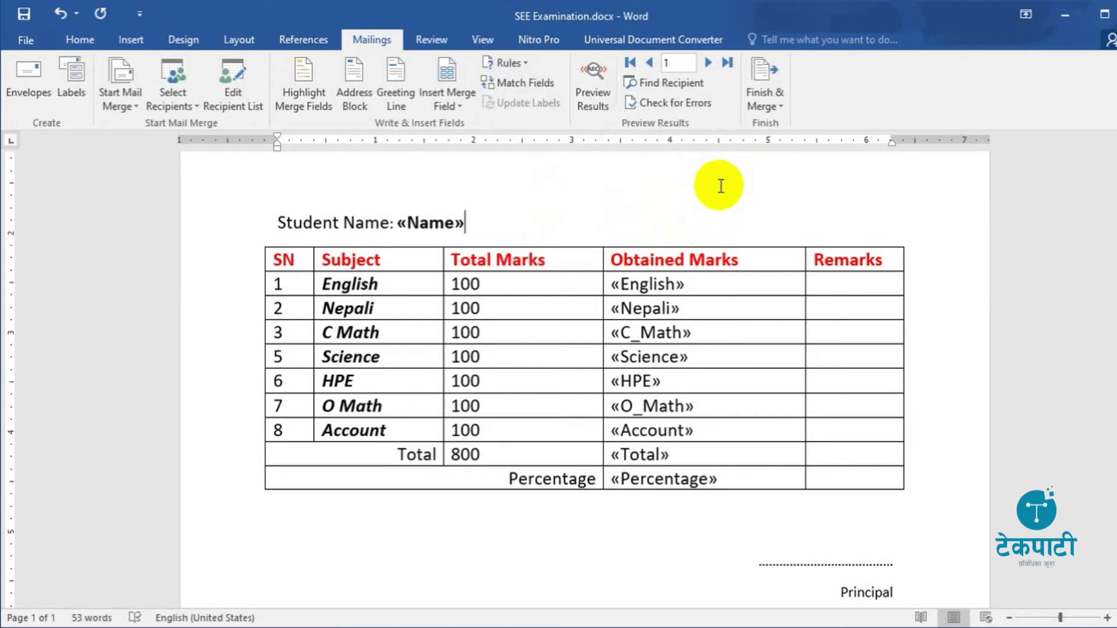
left_click(779, 107)
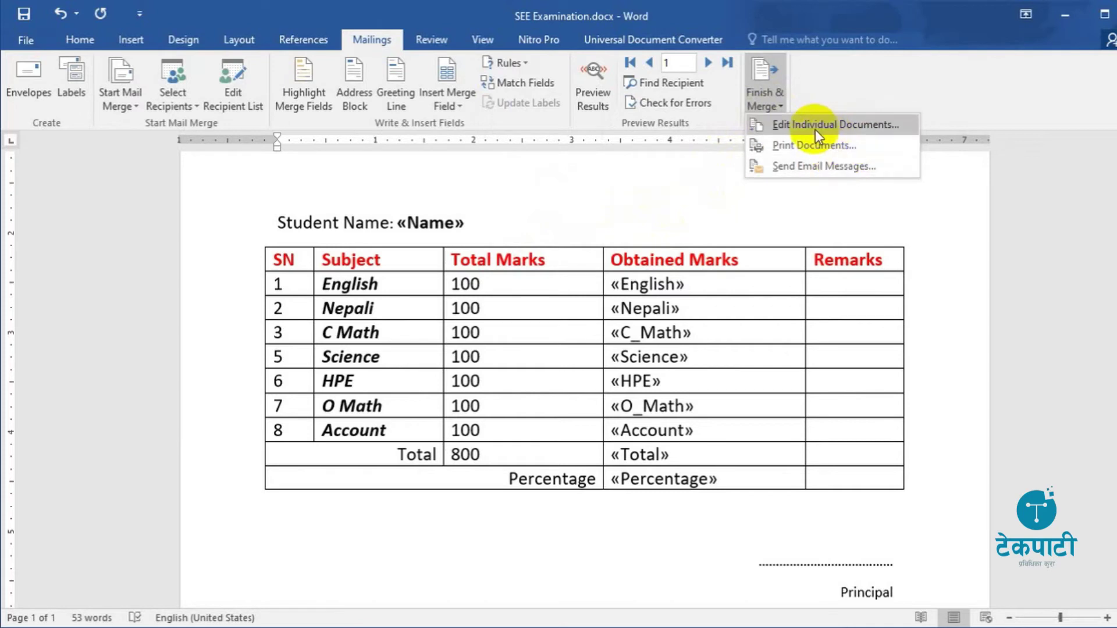
Step: Merge to a new document with Edit Individual Documents, choosing All records and confirming
left_click(881, 124)
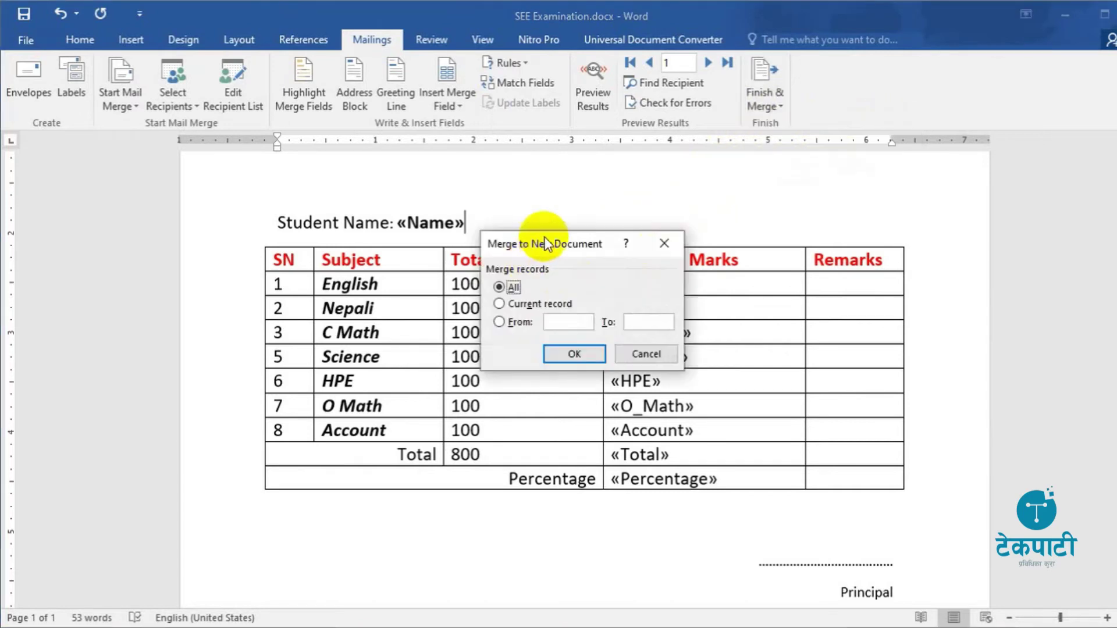
left_click_drag(586, 236, 654, 200)
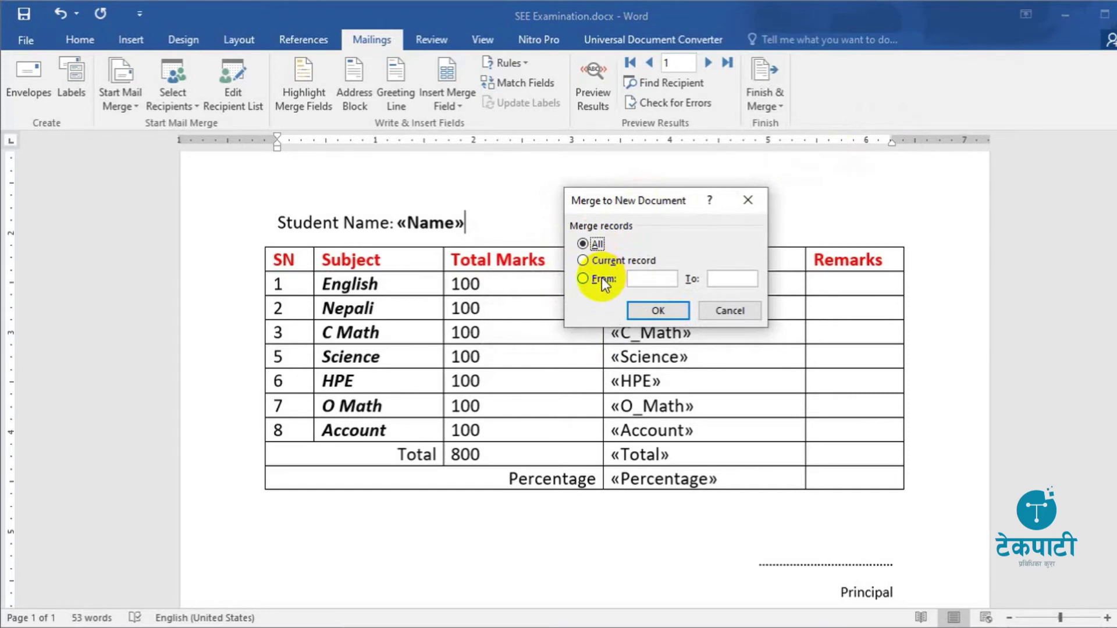
key("alt+Tab")
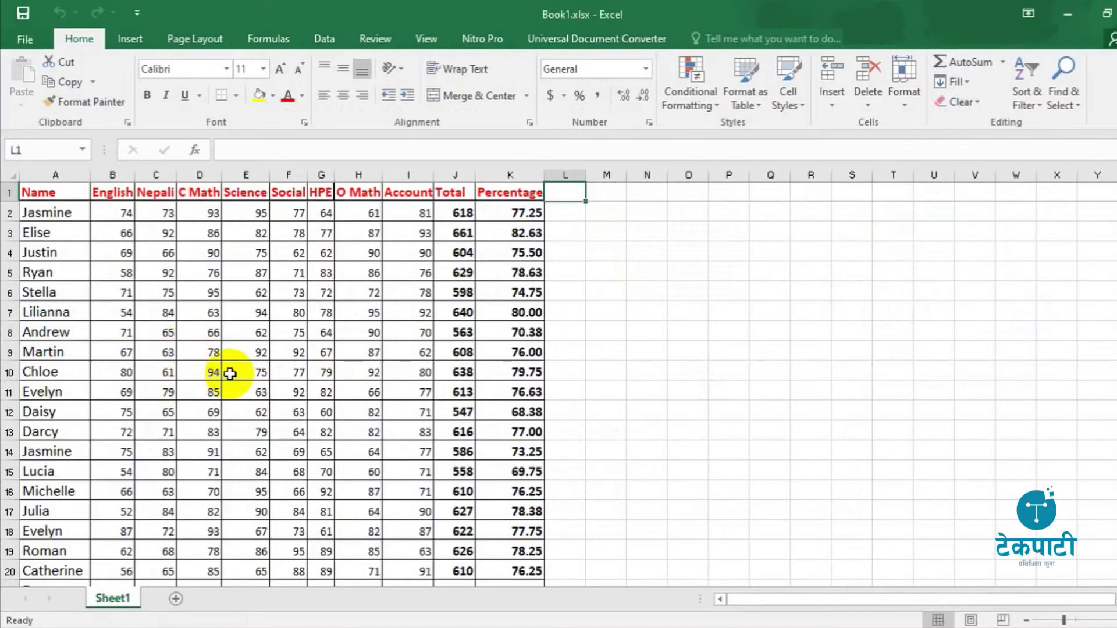
key("alt+Tab")
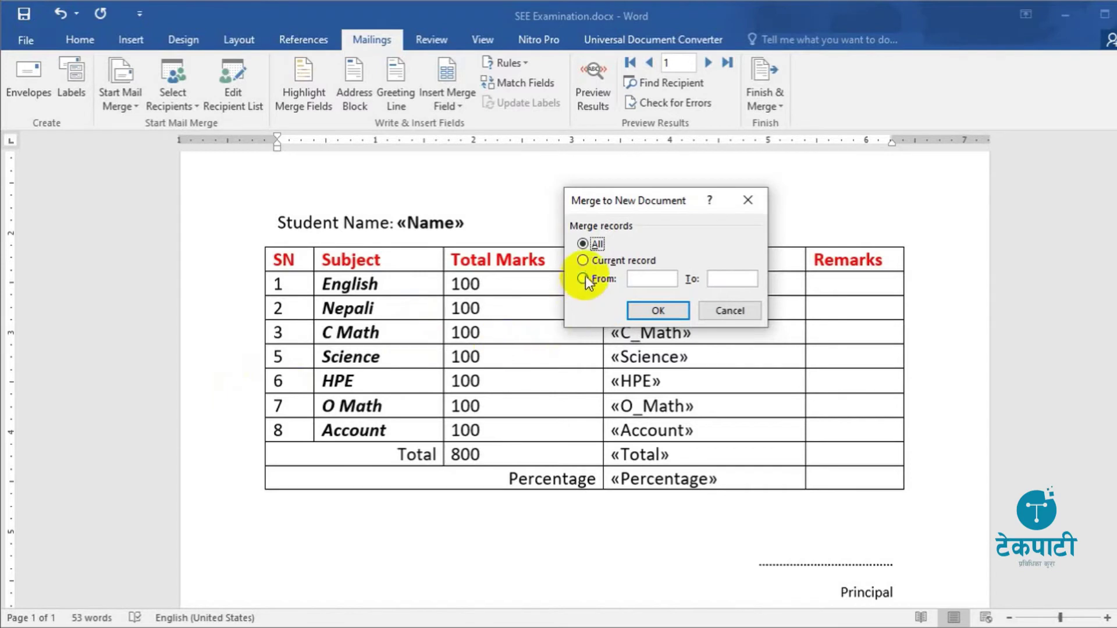
left_click(582, 278)
left_click(584, 260)
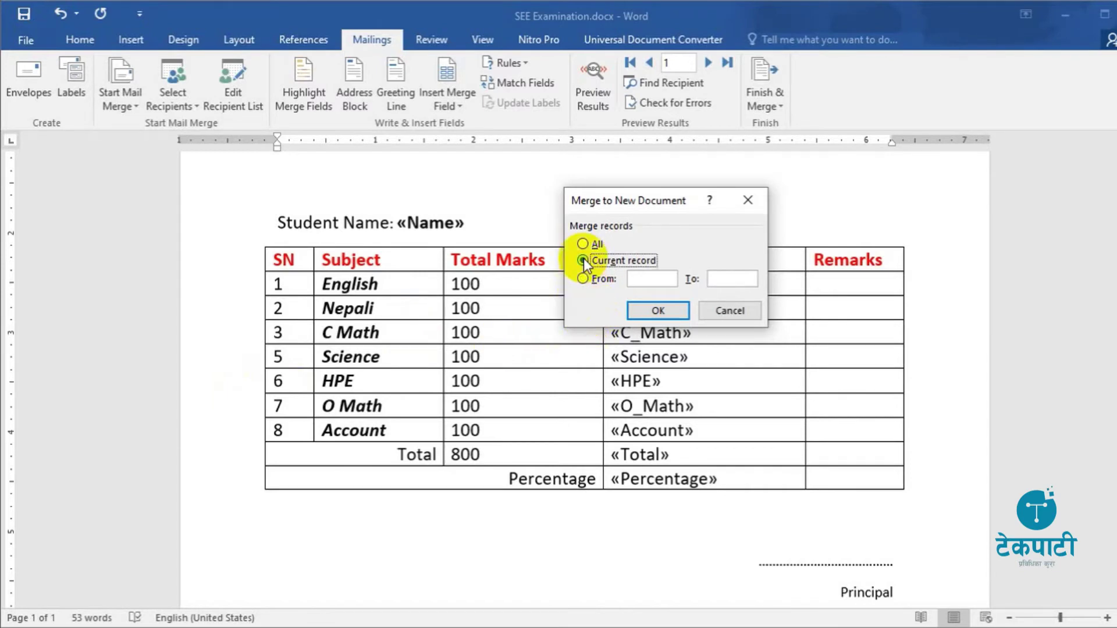
left_click(582, 246)
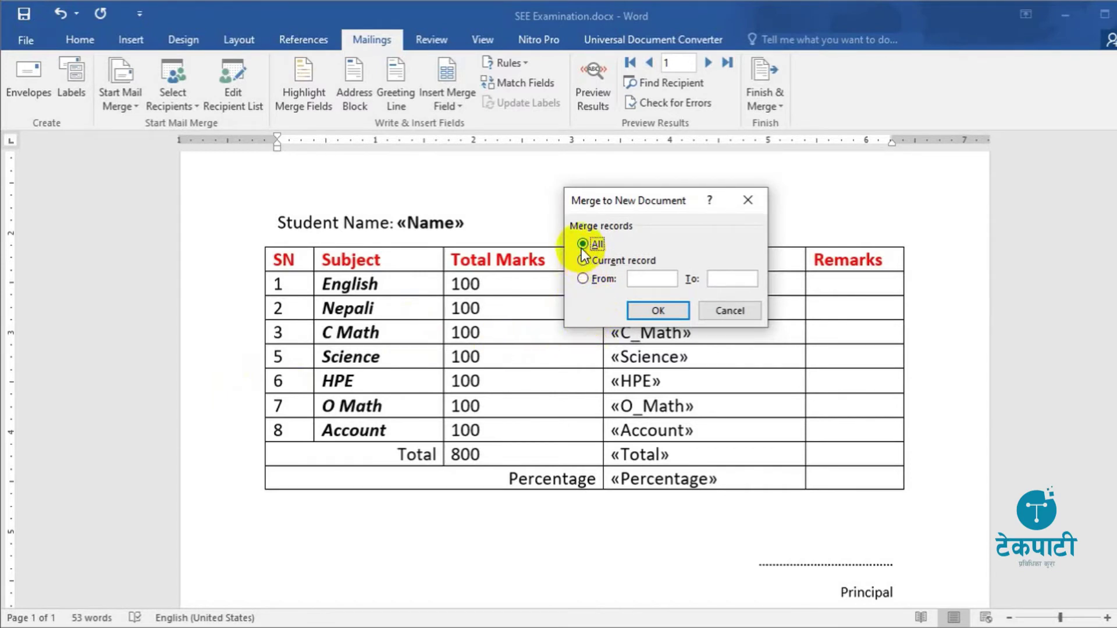
key("alt+Tab")
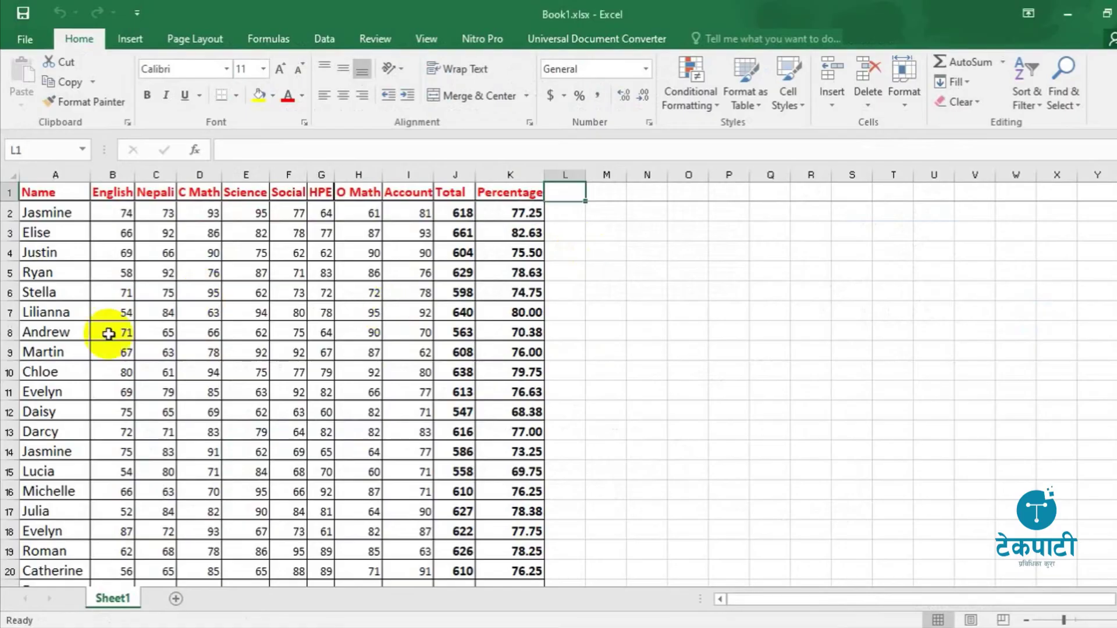
key("alt+Tab")
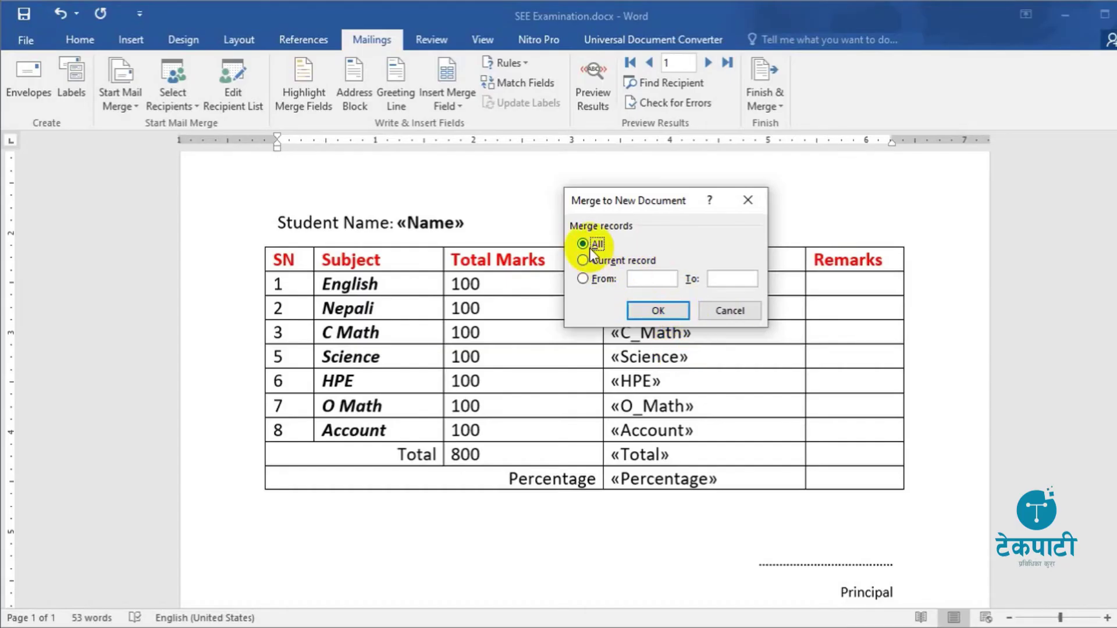
left_click(652, 309)
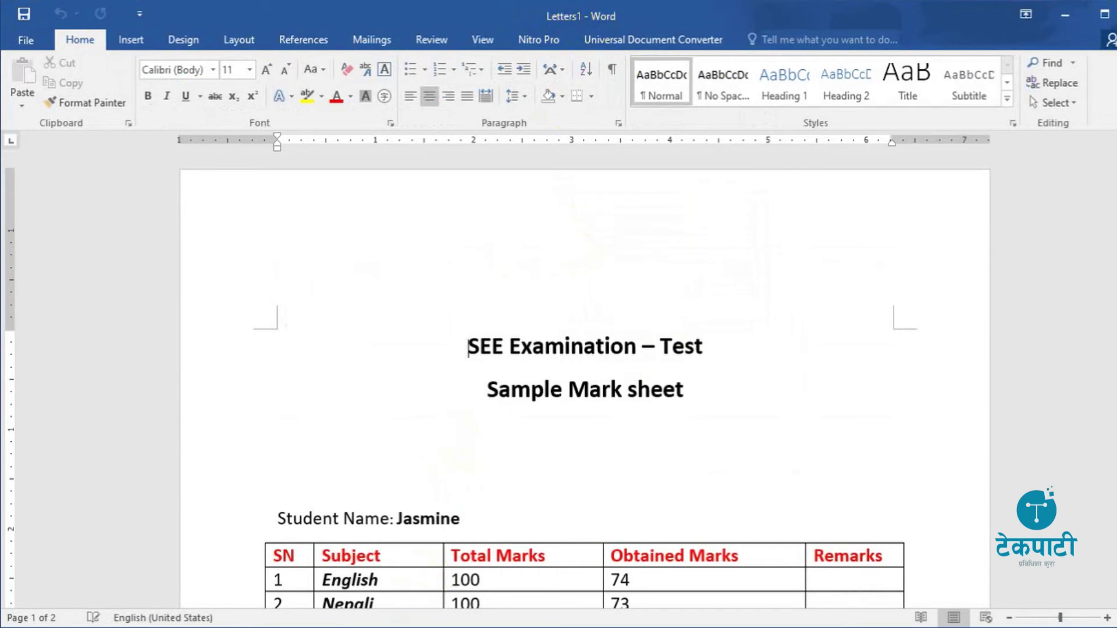
Step: Bring the merged Letters1 document forward and scroll through its student mark sheets
left_click(341, 556)
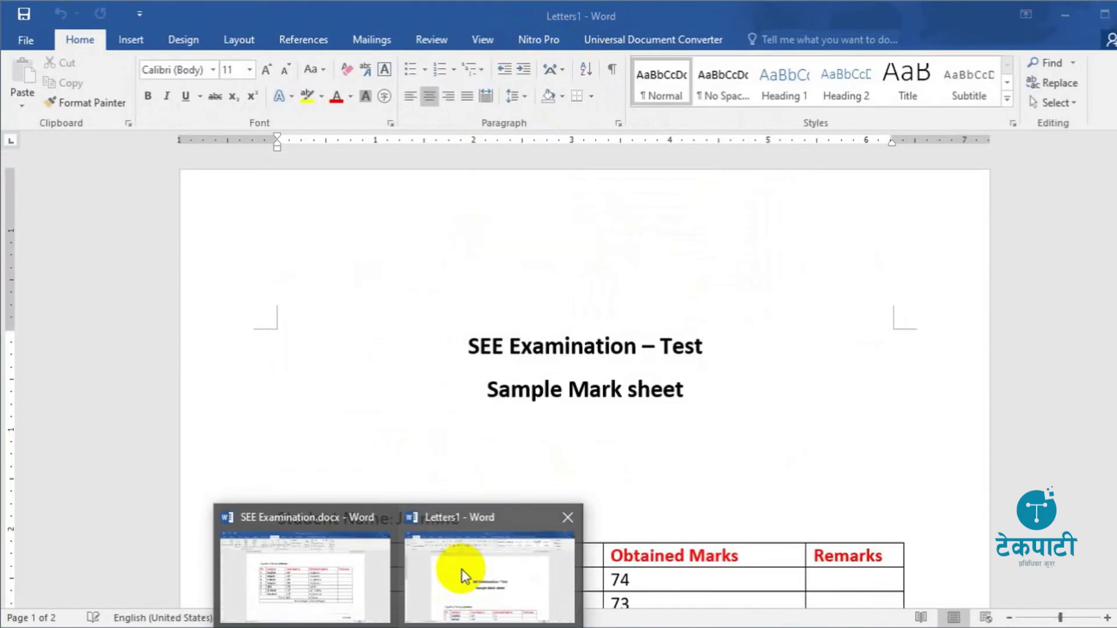
left_click(462, 569)
scroll(481, 399, "down", 5)
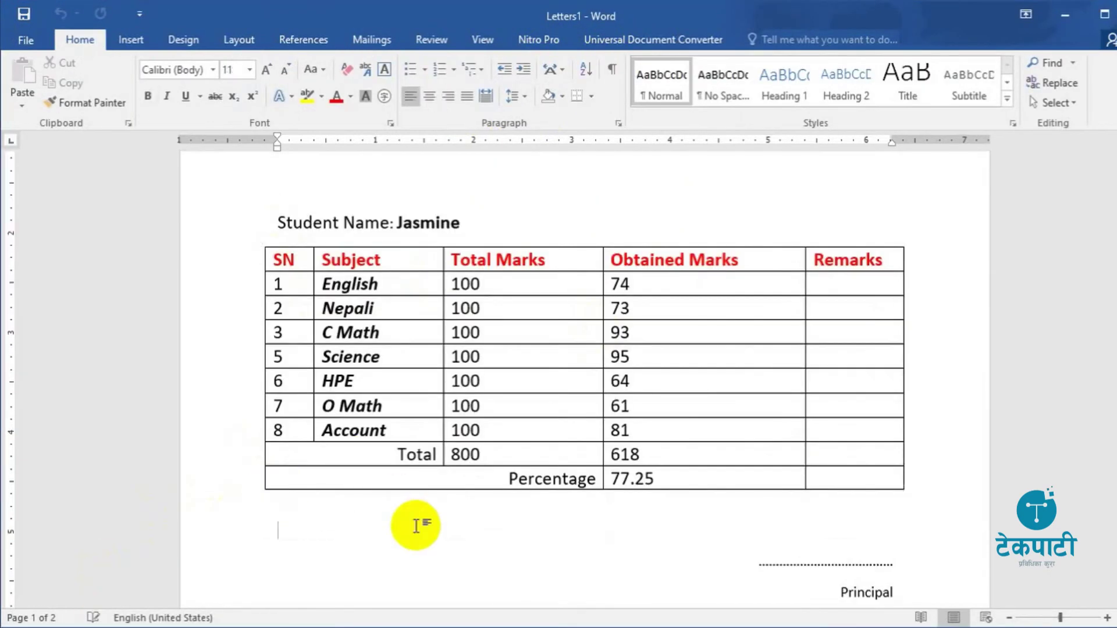
scroll(408, 486, "down", 5)
scroll(408, 486, "down", 5)
scroll(409, 485, "down", 4)
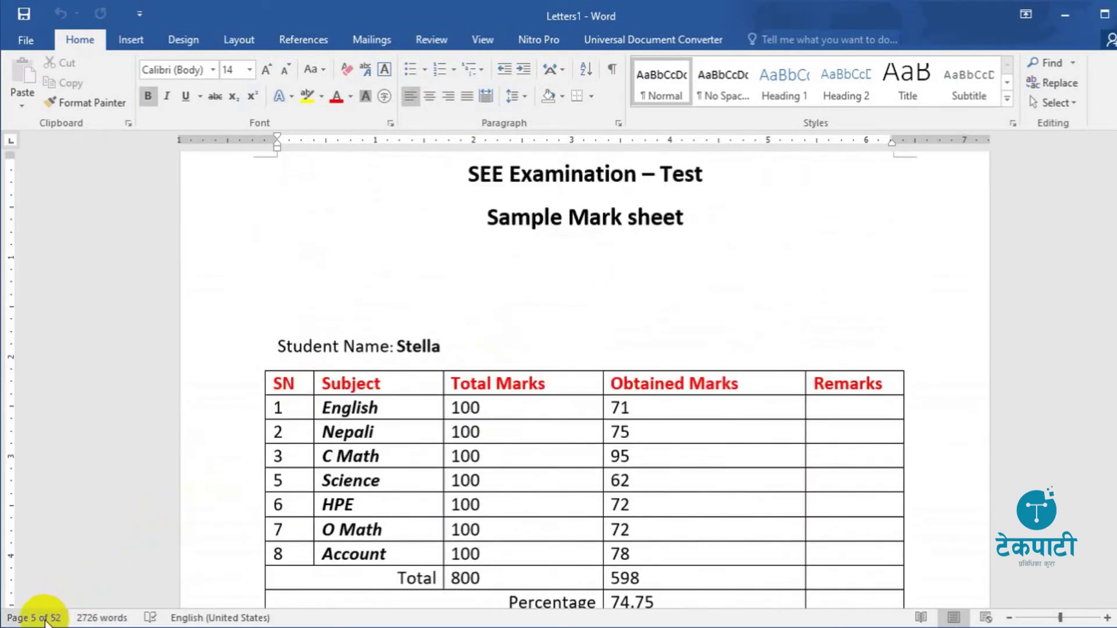
mouse_move(270, 384)
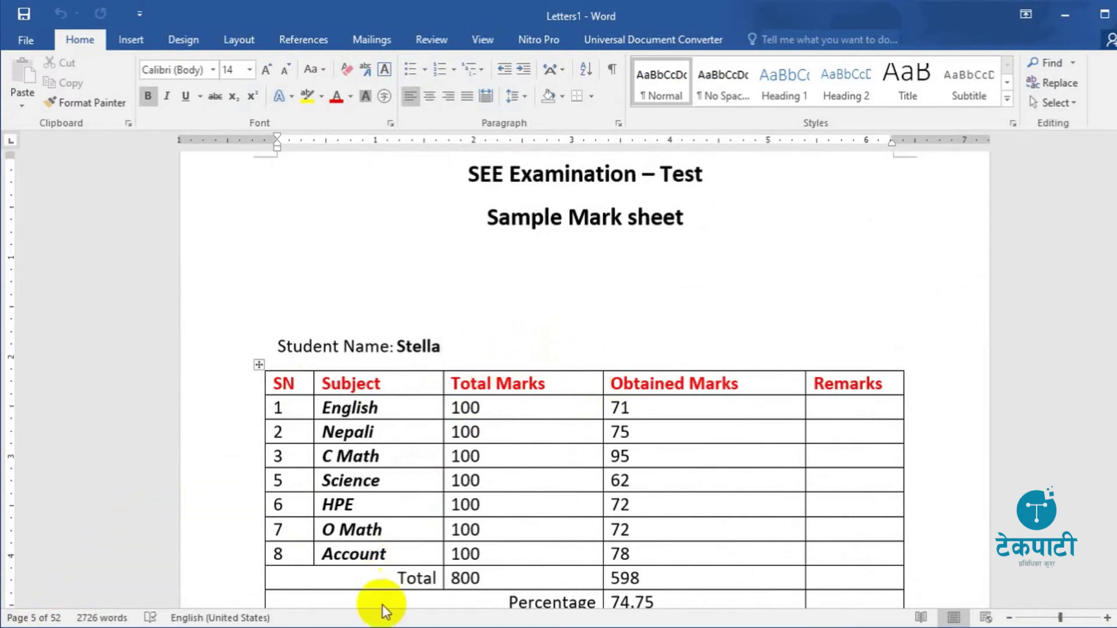
Step: Inspect the last data rows 51–52 in the Excel workbook, then return to Word
key("alt+Tab")
scroll(221, 424, "down", 3)
scroll(221, 425, "down", 10)
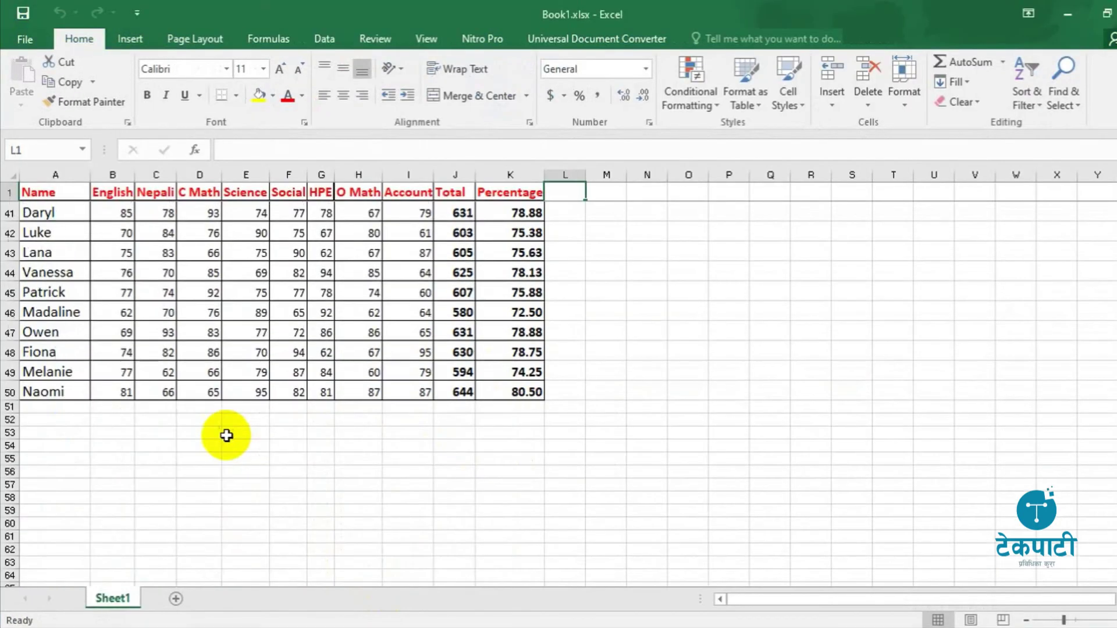
scroll(216, 420, "down", 2)
scroll(216, 420, "up", 1)
left_click_drag(35, 349, 526, 363)
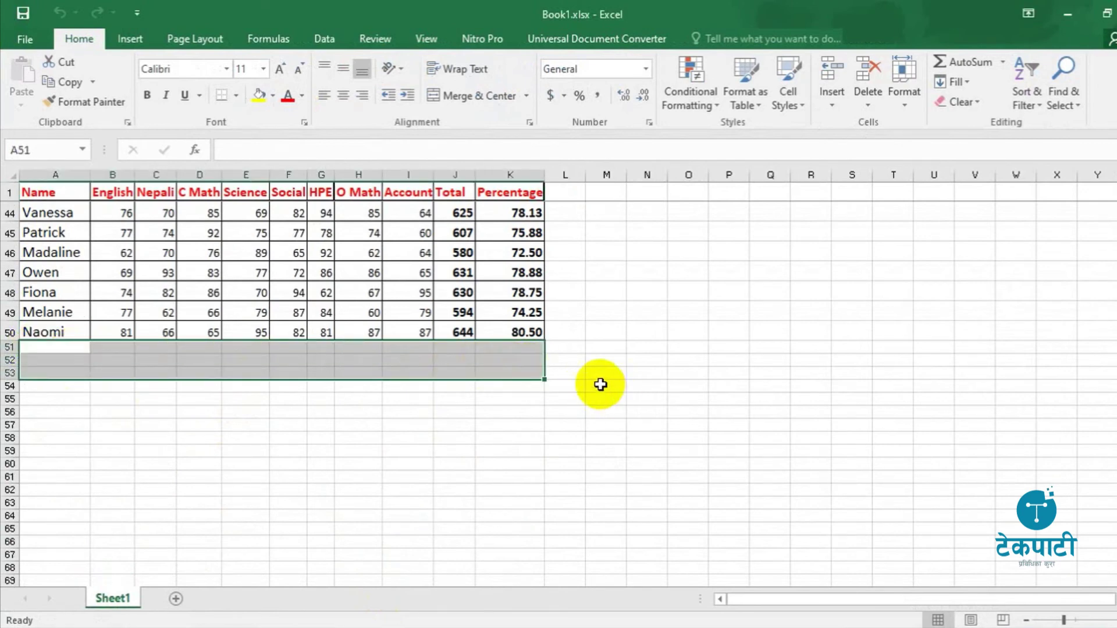
left_click(599, 385)
key("alt+Tab")
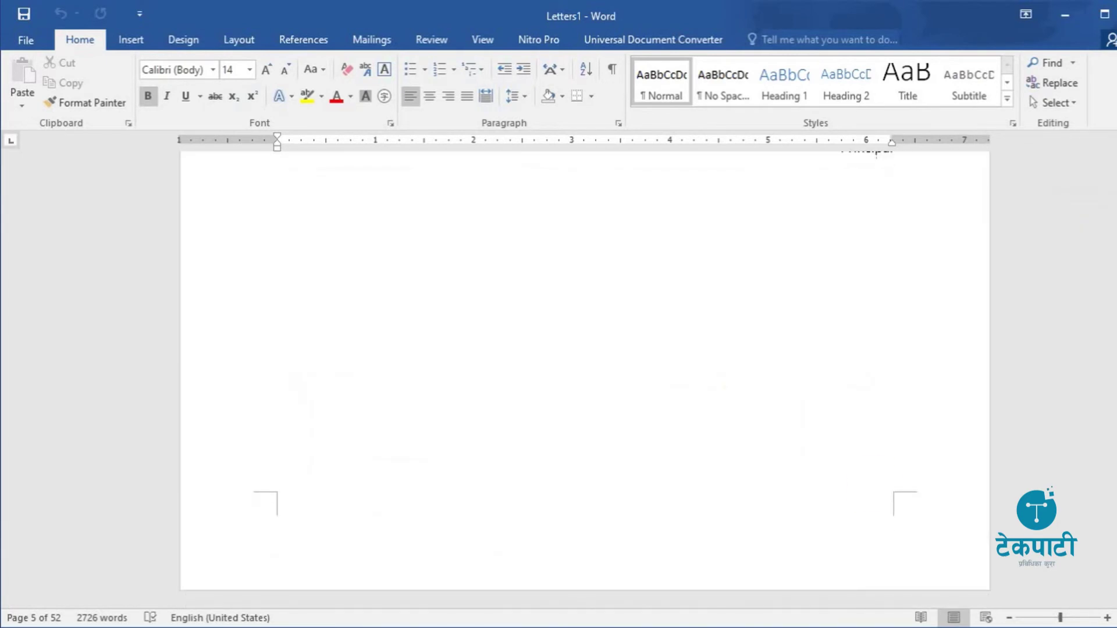
Step: Check that the trailing Letters1 pages have an empty student name
scroll(541, 368, "up", 2)
scroll(541, 368, "up", 5)
scroll(553, 369, "up", 3)
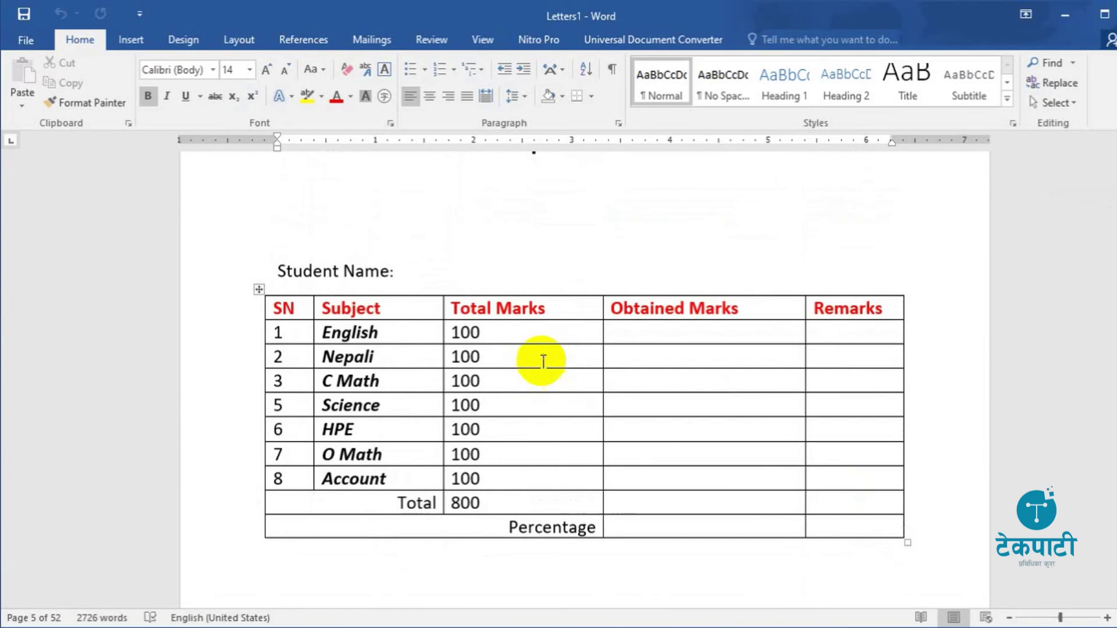
left_click(412, 277)
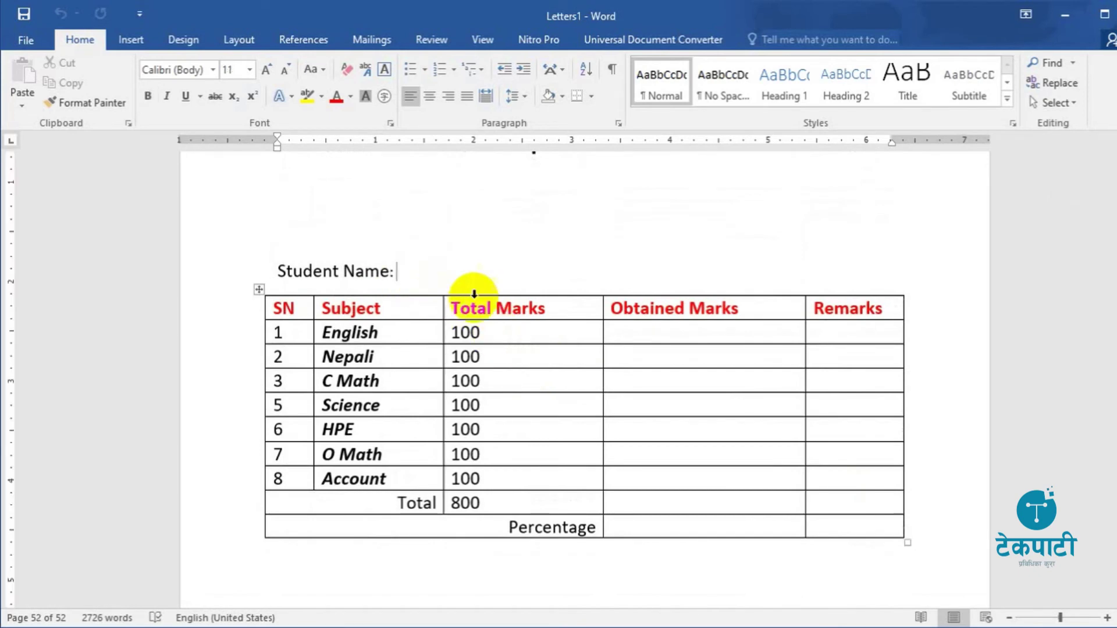
scroll(474, 294, "up", 3)
scroll(476, 299, "up", 5)
scroll(476, 302, "down", 10)
scroll(475, 300, "up", 5)
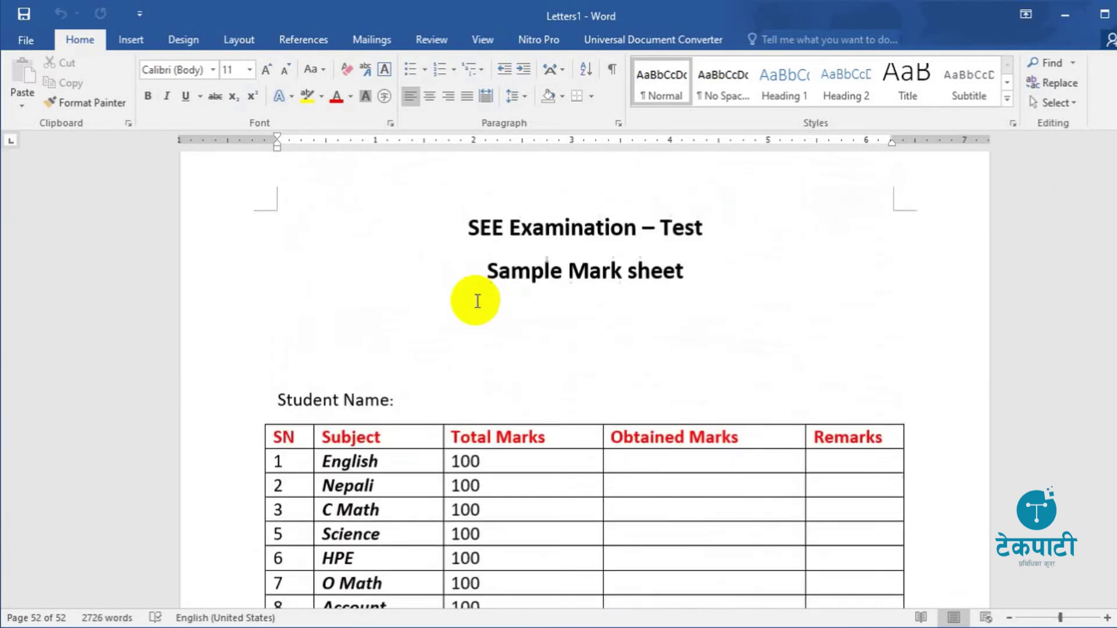
scroll(437, 399, "up", 5)
scroll(437, 396, "down", 5)
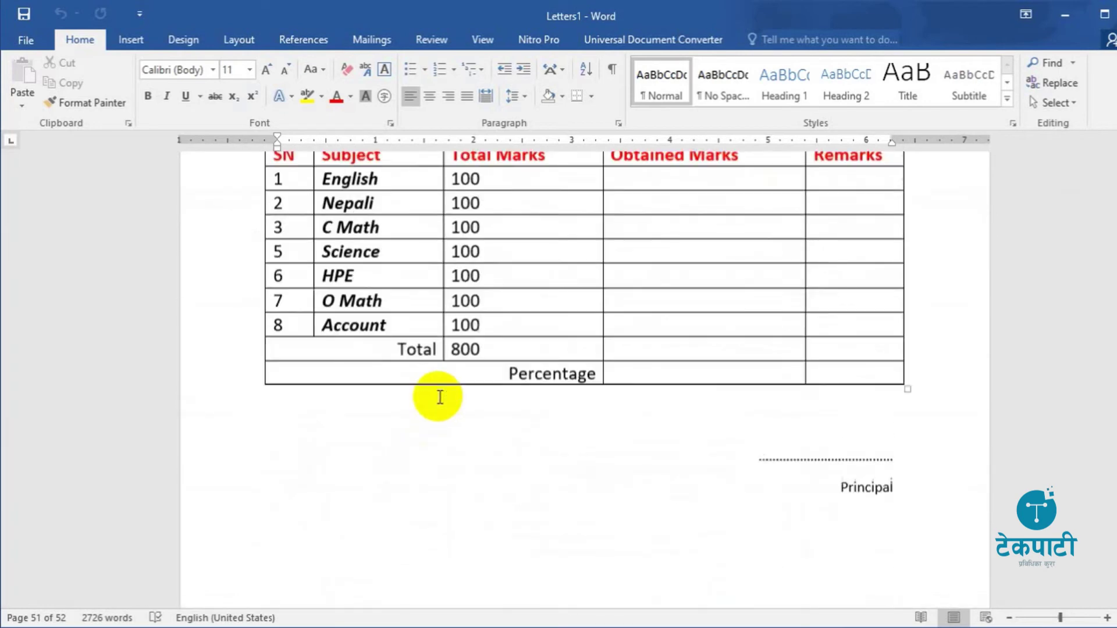
scroll(436, 393, "up", 3)
scroll(411, 386, "up", 2)
scroll(416, 331, "up", 5)
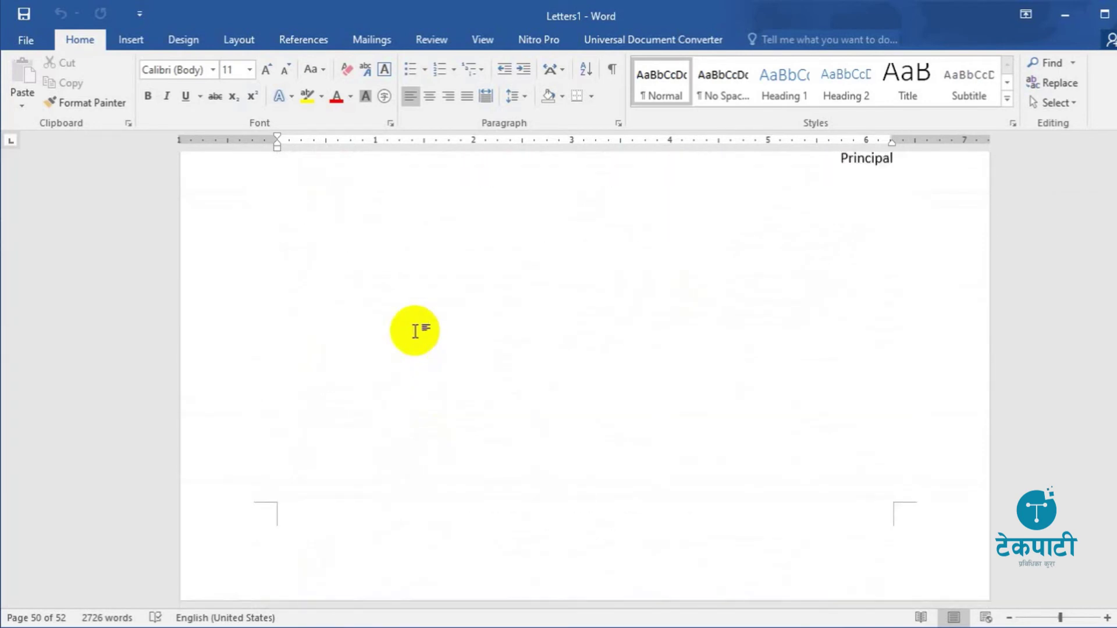
scroll(417, 331, "up", 3)
scroll(417, 328, "up", 3)
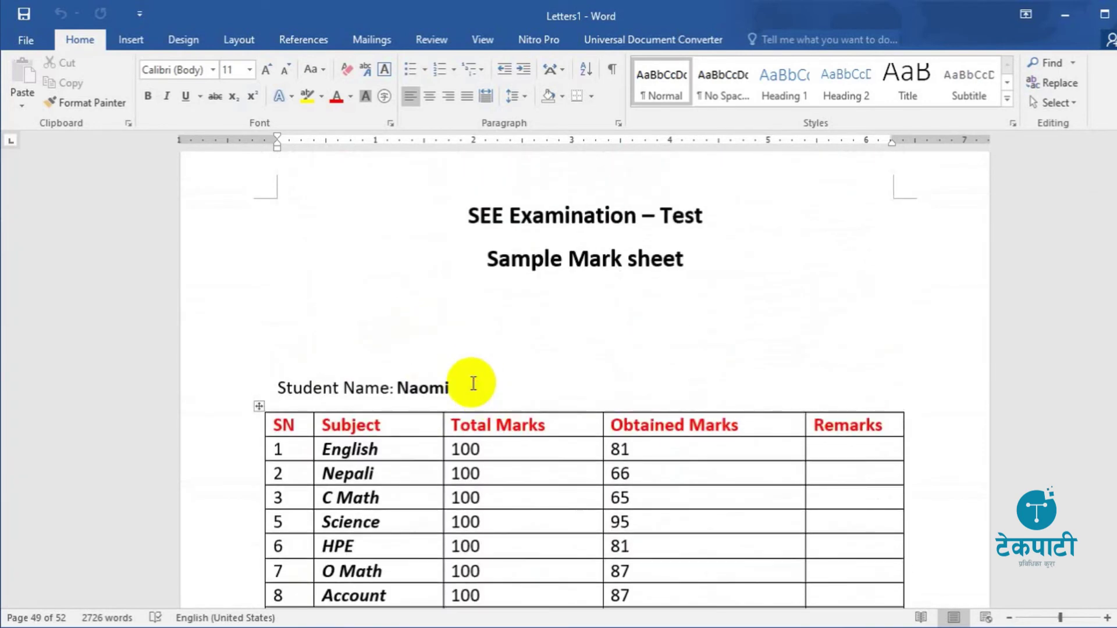
Step: Compare the last filled student name in Letters1 with the name in Excel cell A50
left_click(473, 383)
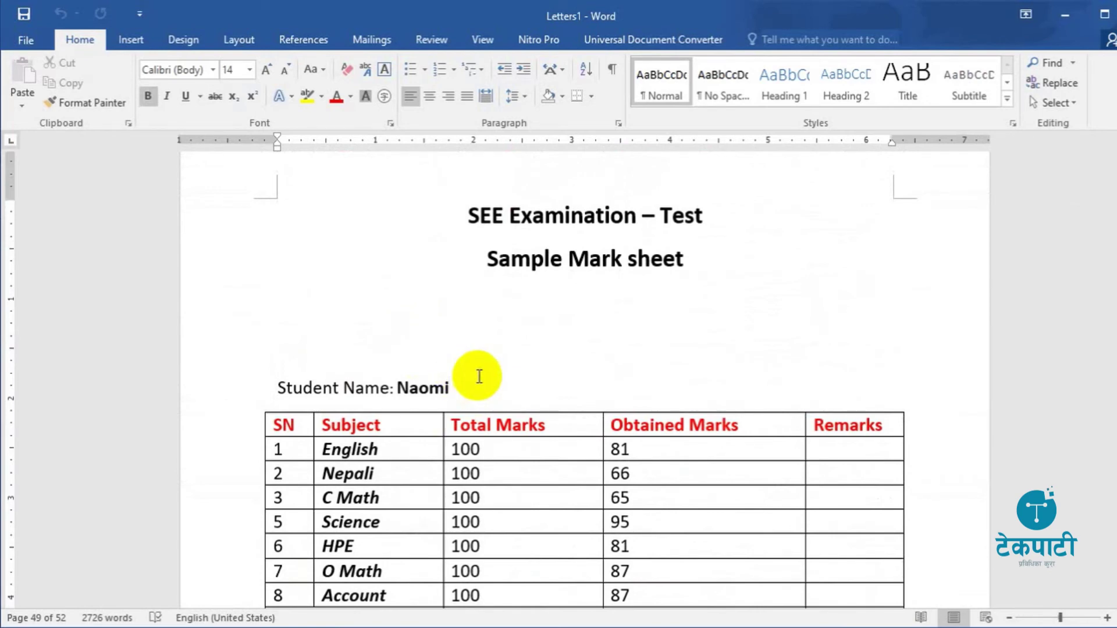
key("alt+Tab")
left_click(47, 335)
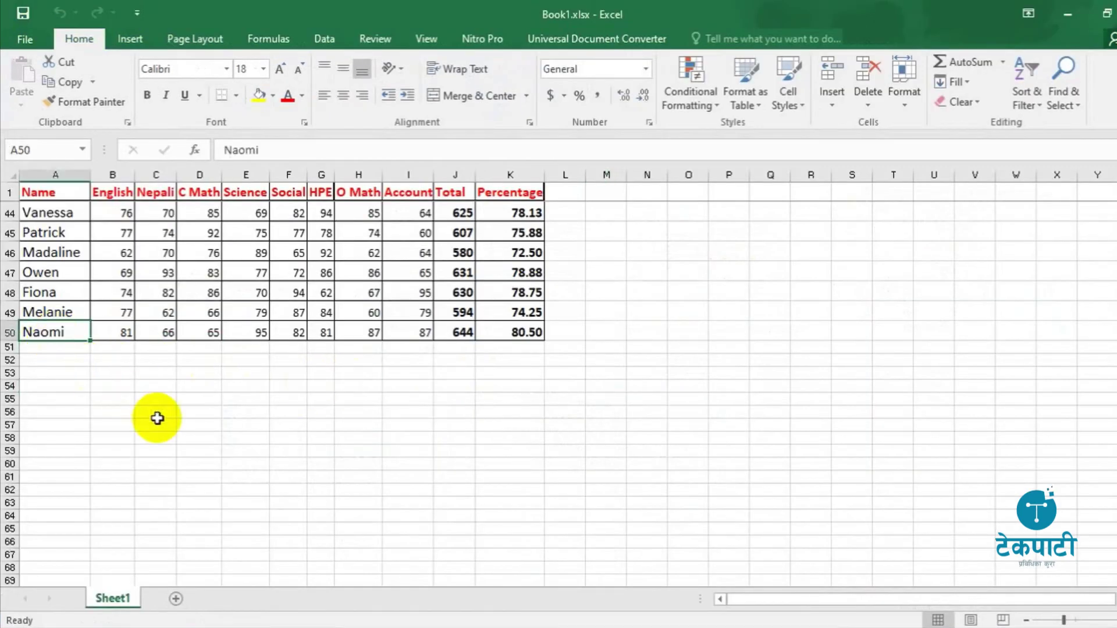
key("alt+Tab")
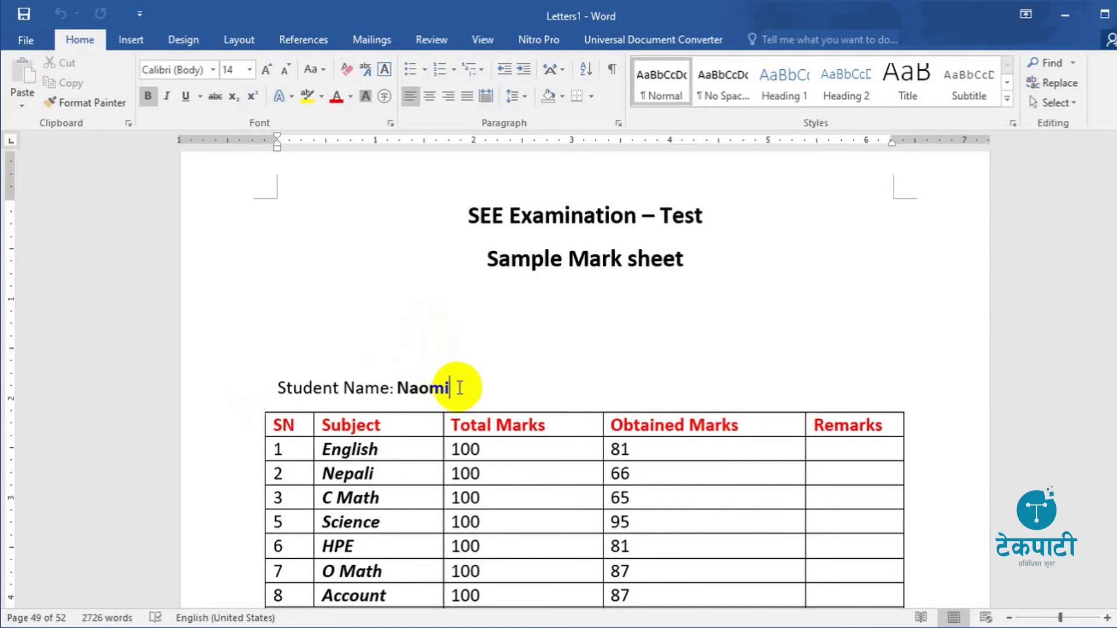
Step: Scroll back to the first student's mark sheet on page 1 of Letters1
scroll(498, 434, "down", 3)
scroll(498, 434, "down", 3)
scroll(499, 441, "up", 3)
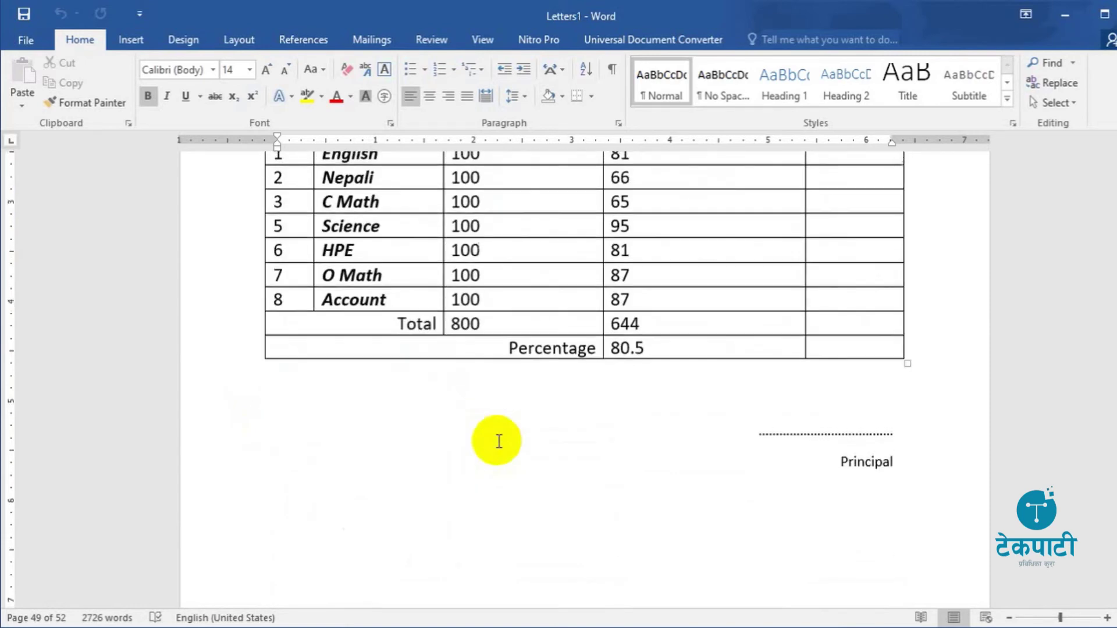
scroll(498, 440, "up", 1)
scroll(501, 430, "down", 1)
scroll(501, 431, "down", 10)
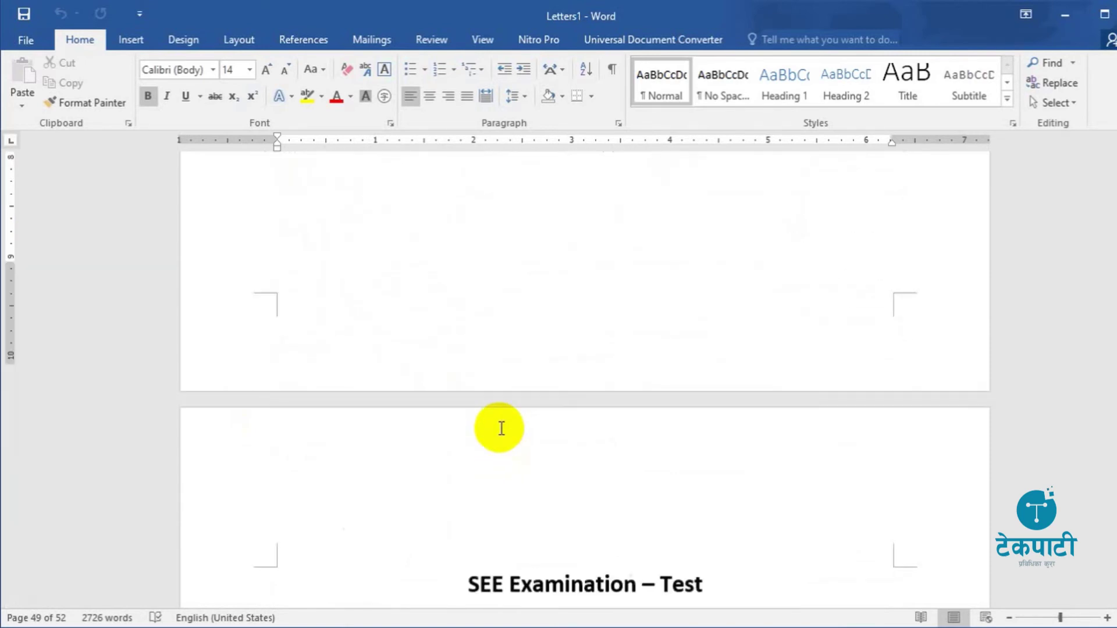
scroll(502, 431, "down", 9)
scroll(502, 429, "up", 9)
scroll(502, 428, "up", 4)
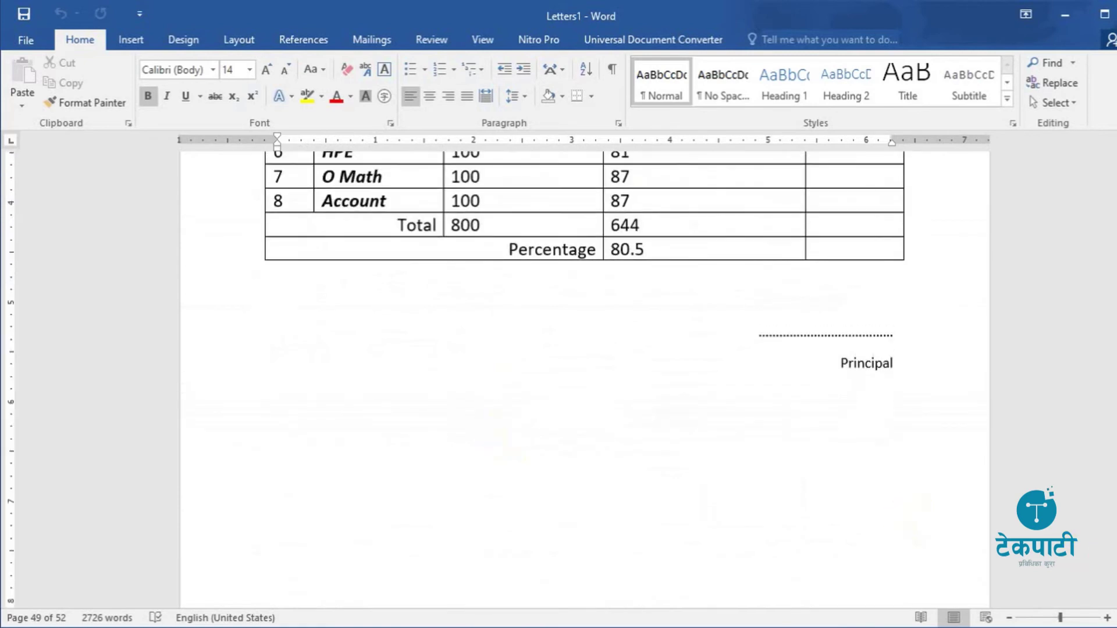
scroll(507, 280, "down", 8)
scroll(506, 281, "down", 10)
scroll(507, 280, "up", 8)
scroll(507, 280, "down", 2)
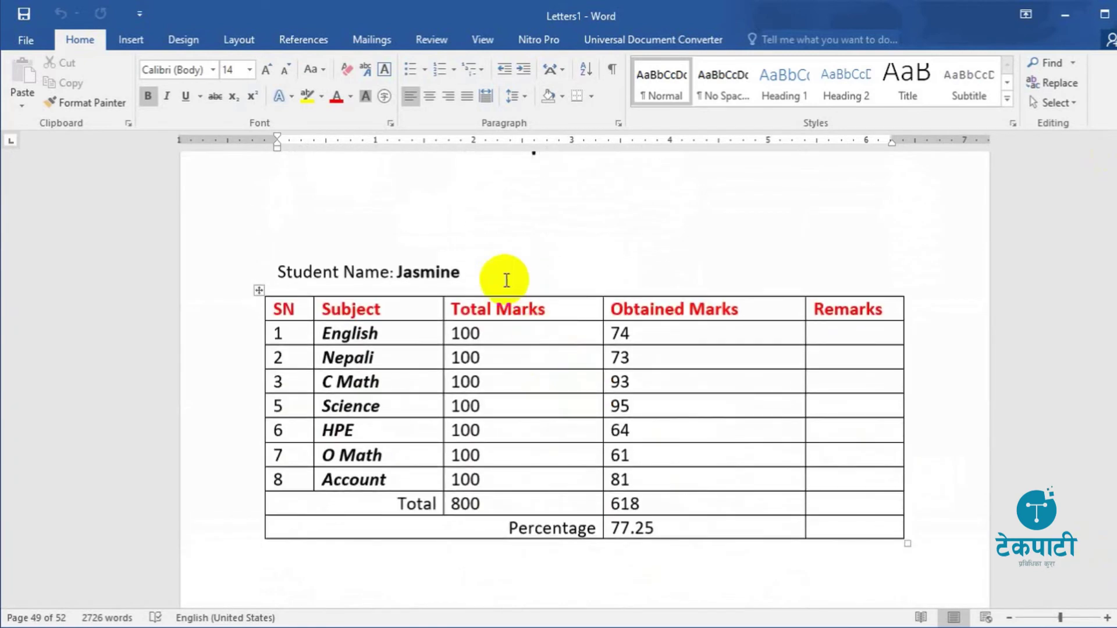
left_click(470, 271)
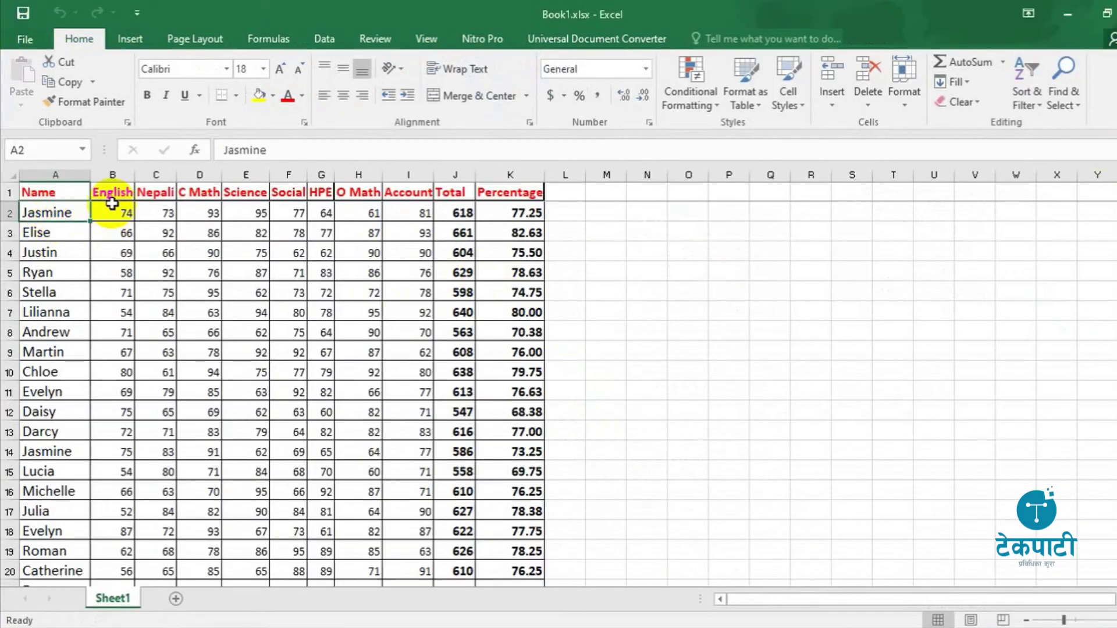
Step: Verify the first student's English 74, Nepali 73 and C Math 93 against Excel row 2
left_click(114, 190)
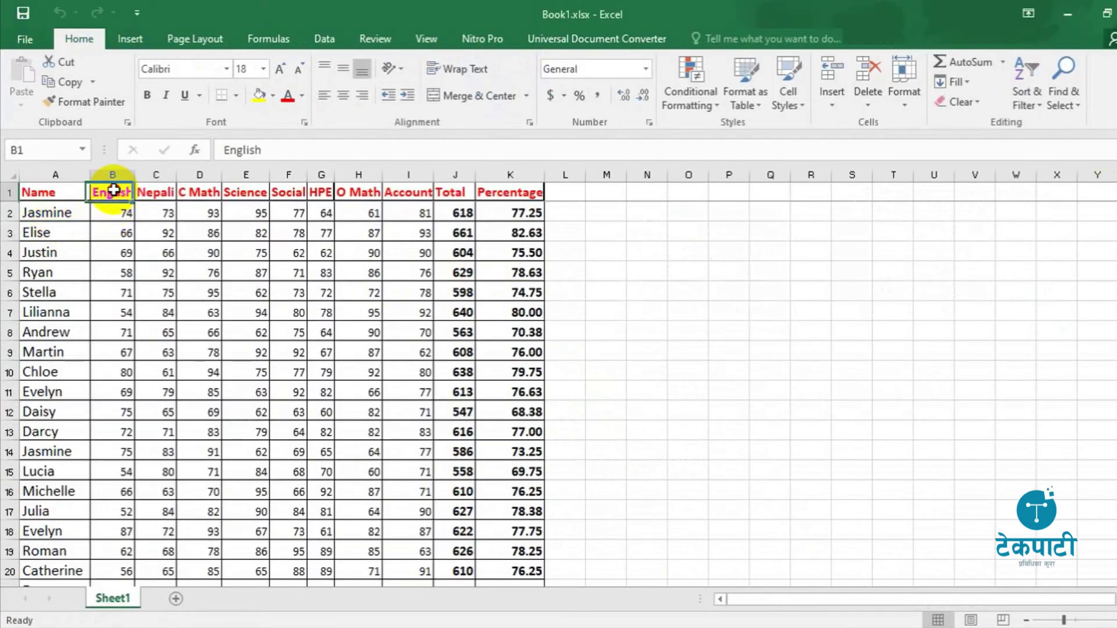
left_click(112, 212)
key("alt+Tab")
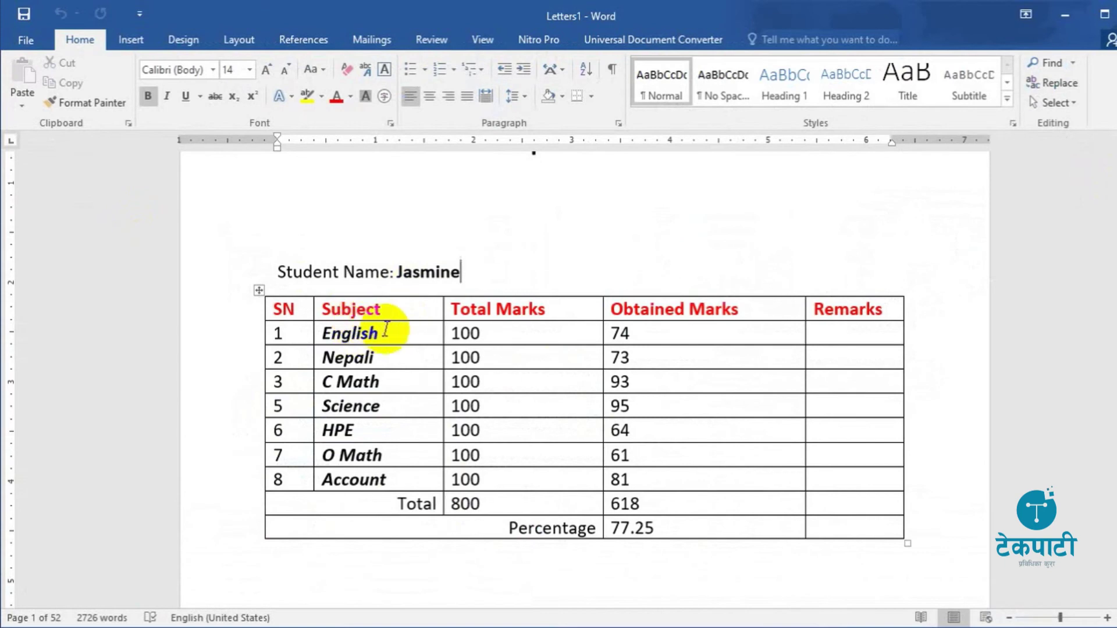
left_click(645, 334)
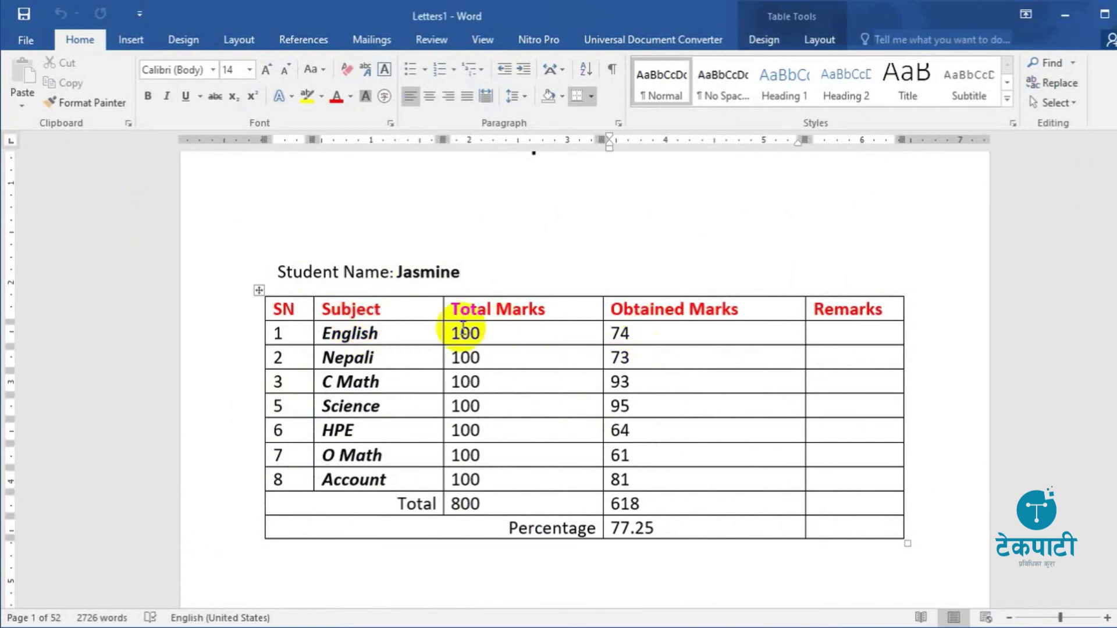
left_click(659, 362)
key("alt+Tab")
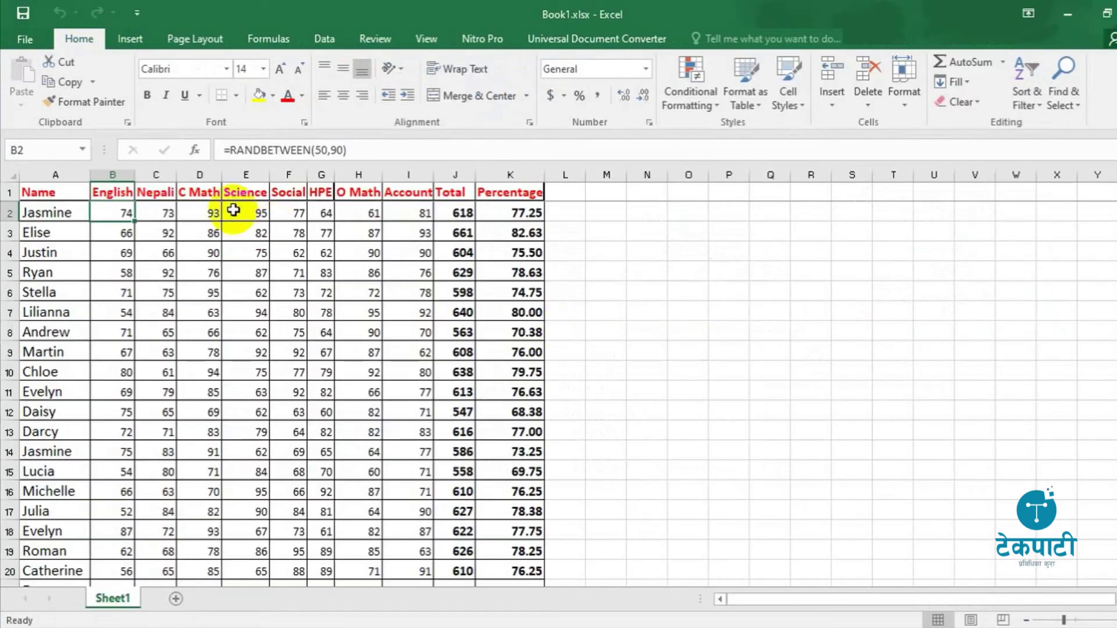
left_click(157, 214)
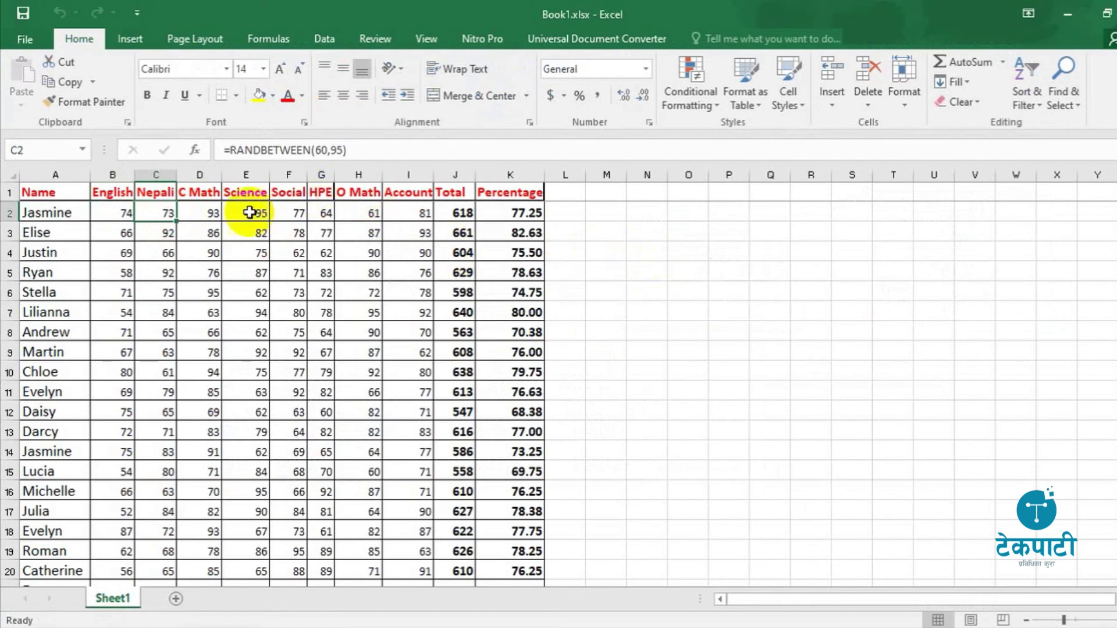
left_click(209, 214)
key("alt+Tab")
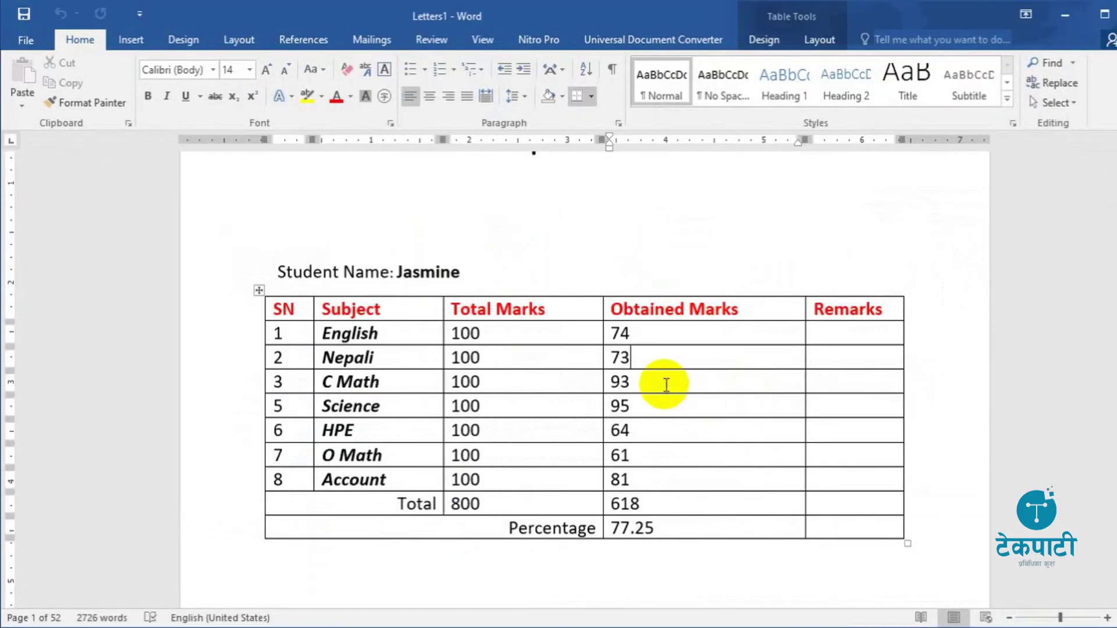
Step: Verify the first student's Science 95 and HPE 64 marks against the spreadsheet
key("alt+Tab")
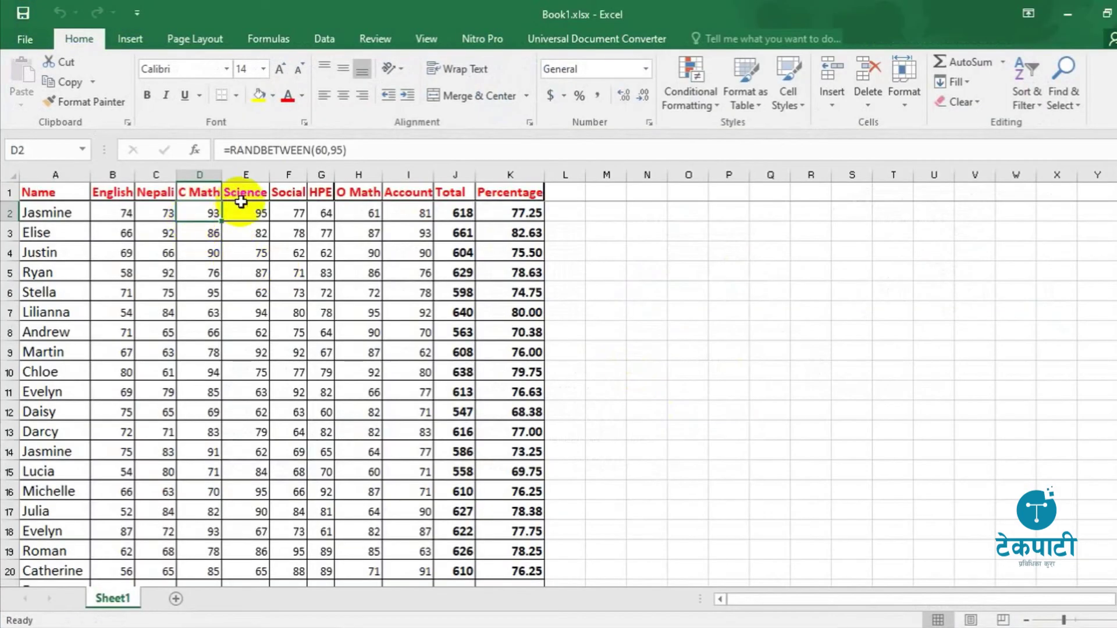
left_click(243, 210)
key("alt+Tab")
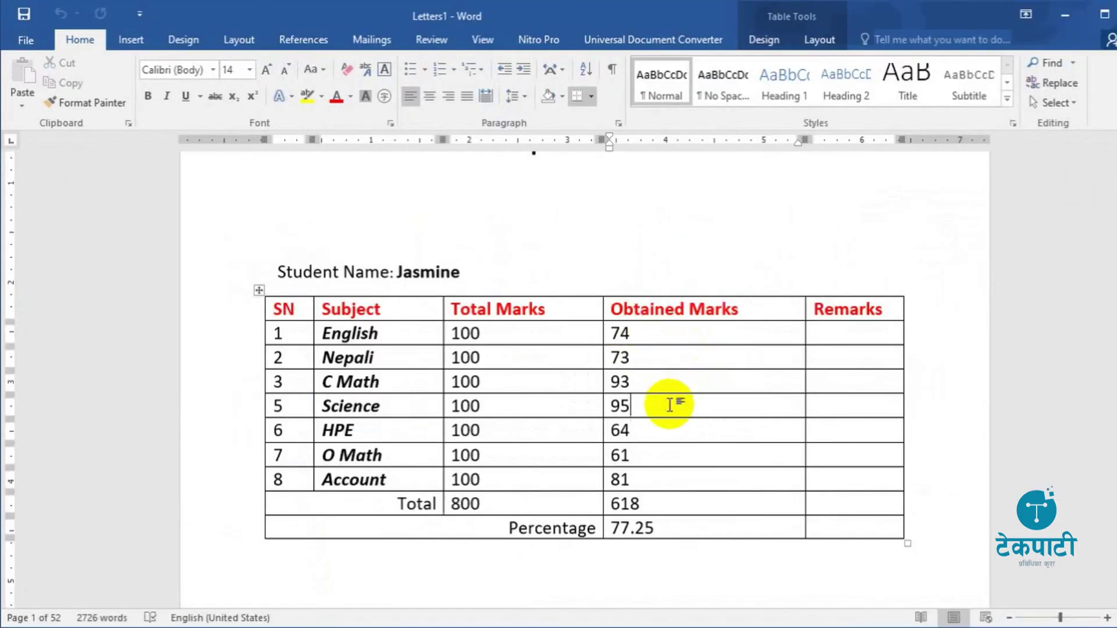
key("alt+Tab")
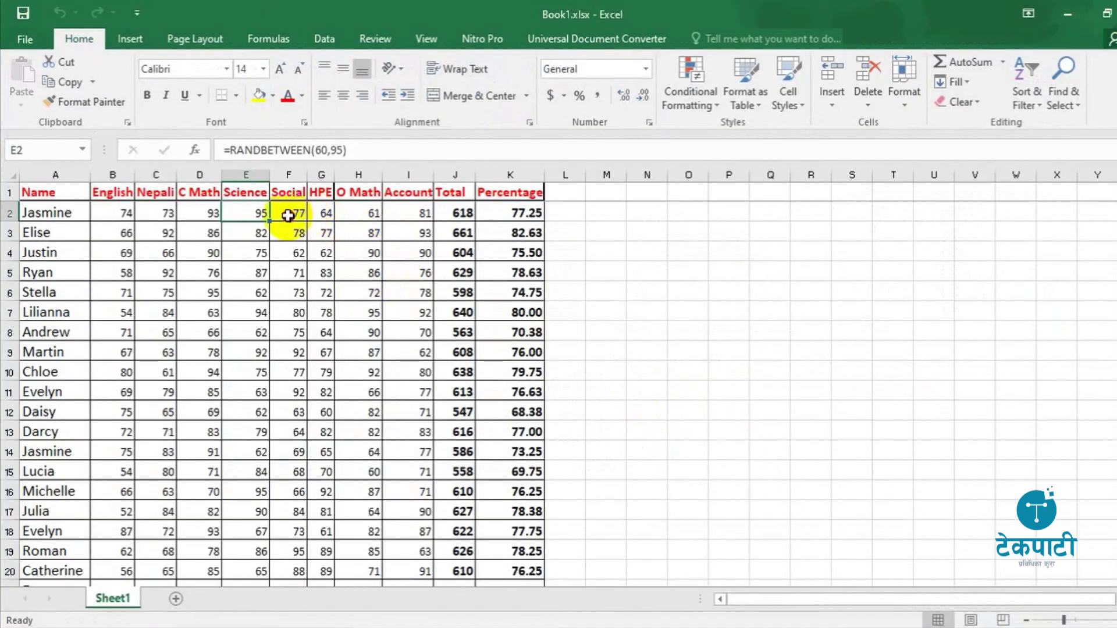
key("alt+Tab")
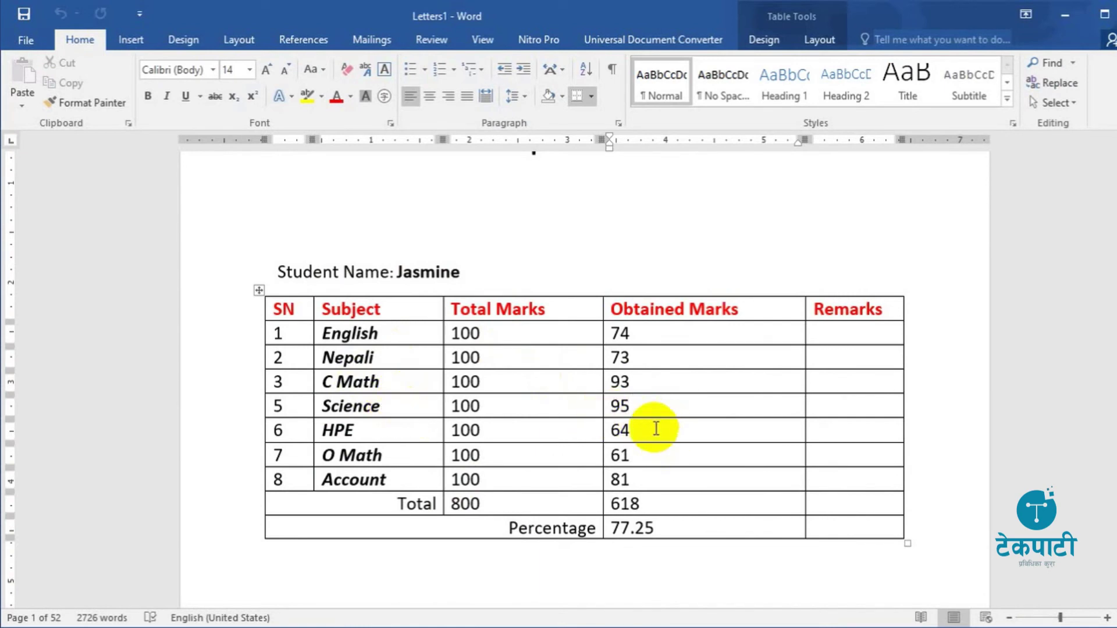
key("alt+Tab")
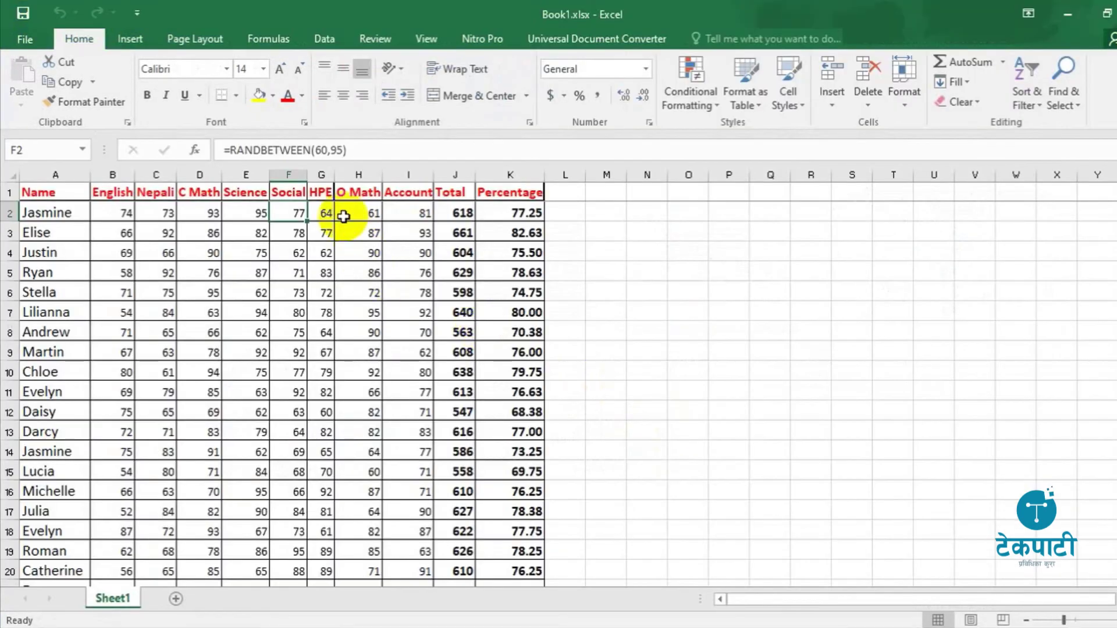
left_click(319, 192)
left_click(317, 213)
key("alt+Tab")
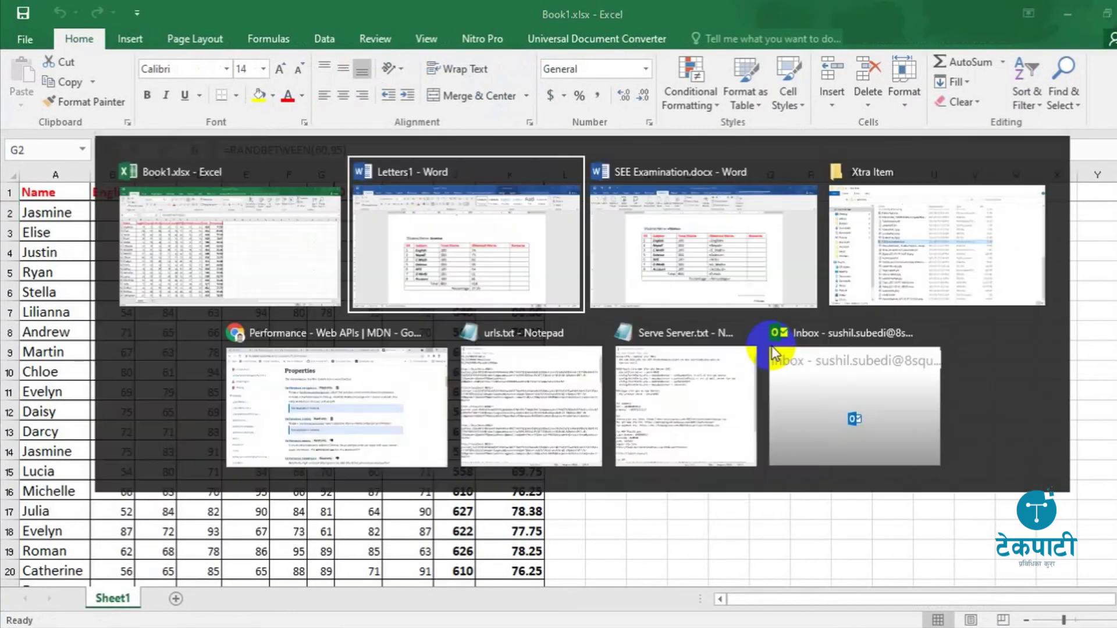
Step: Verify the O Math 61, Account 81 and total values between Excel and Letters1
key("alt+Tab")
left_click(366, 192)
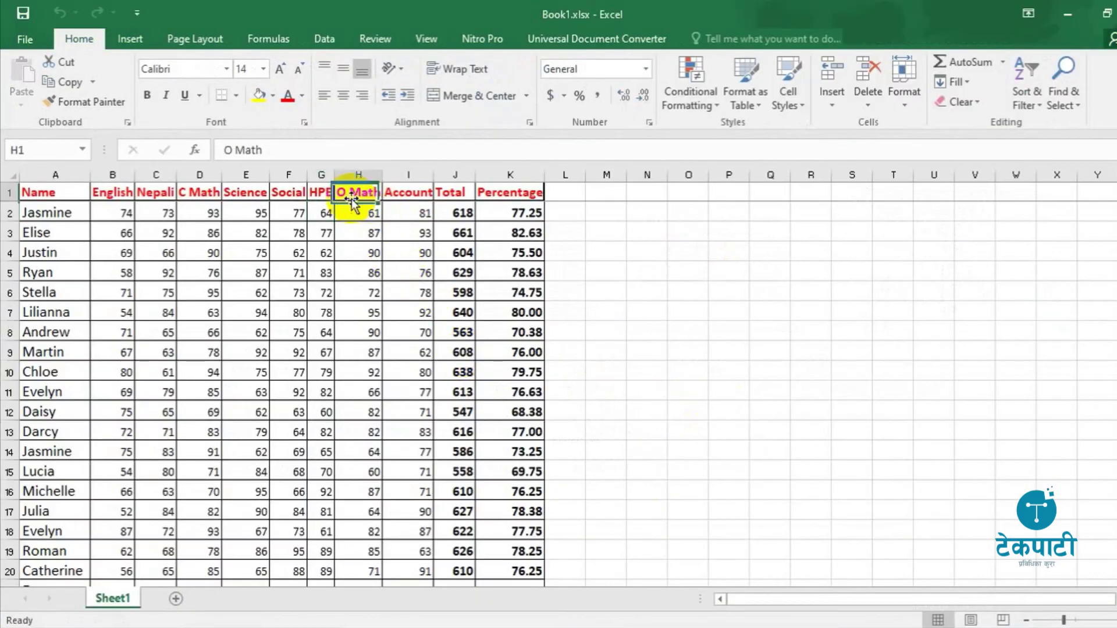
left_click(372, 213)
key("alt+Tab")
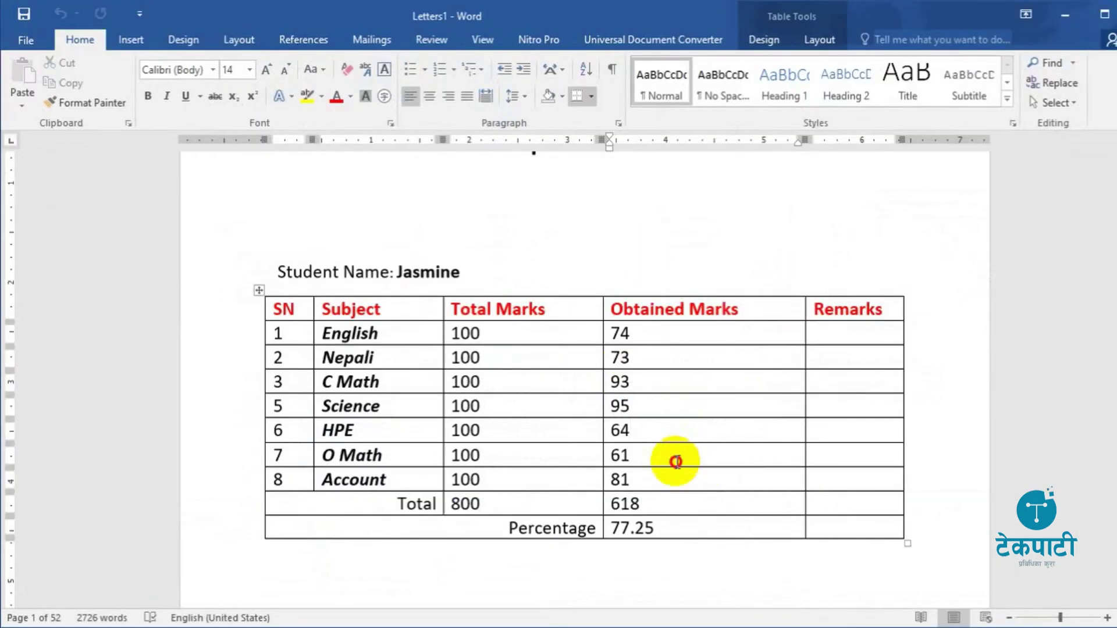
key("alt+Tab")
left_click(416, 214)
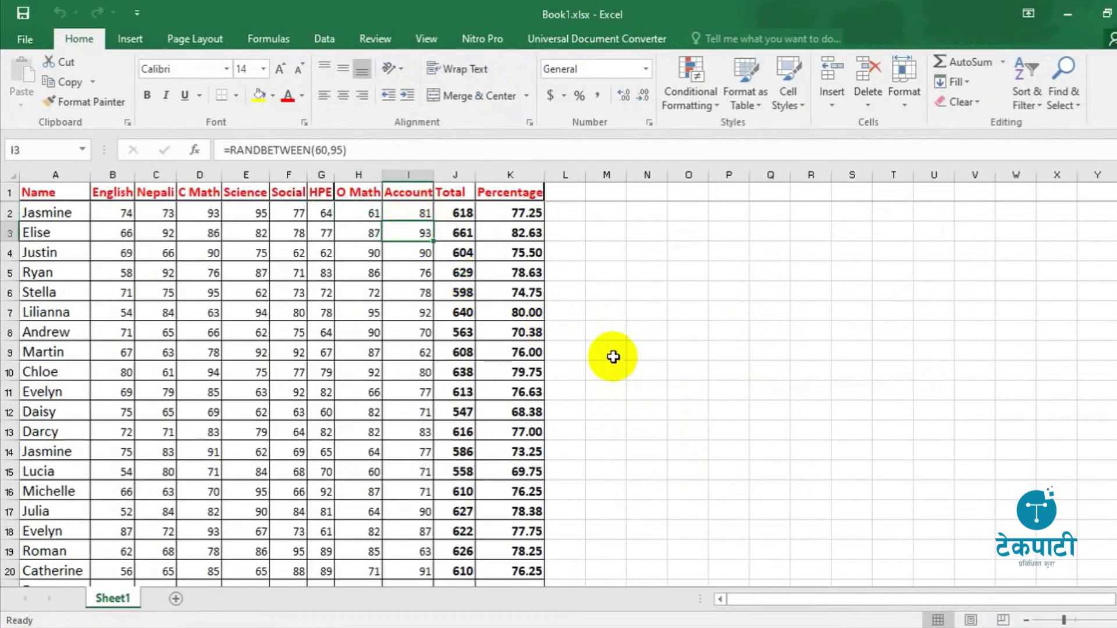
key("alt+Tab")
key("alt+Tab")
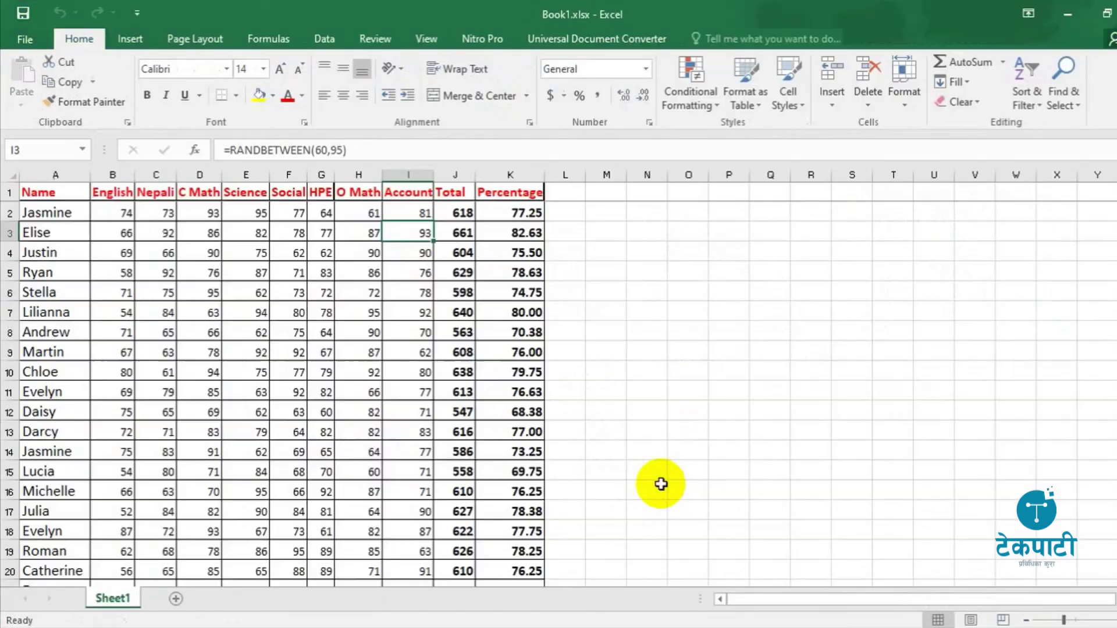
left_click(462, 212)
key("alt+Tab")
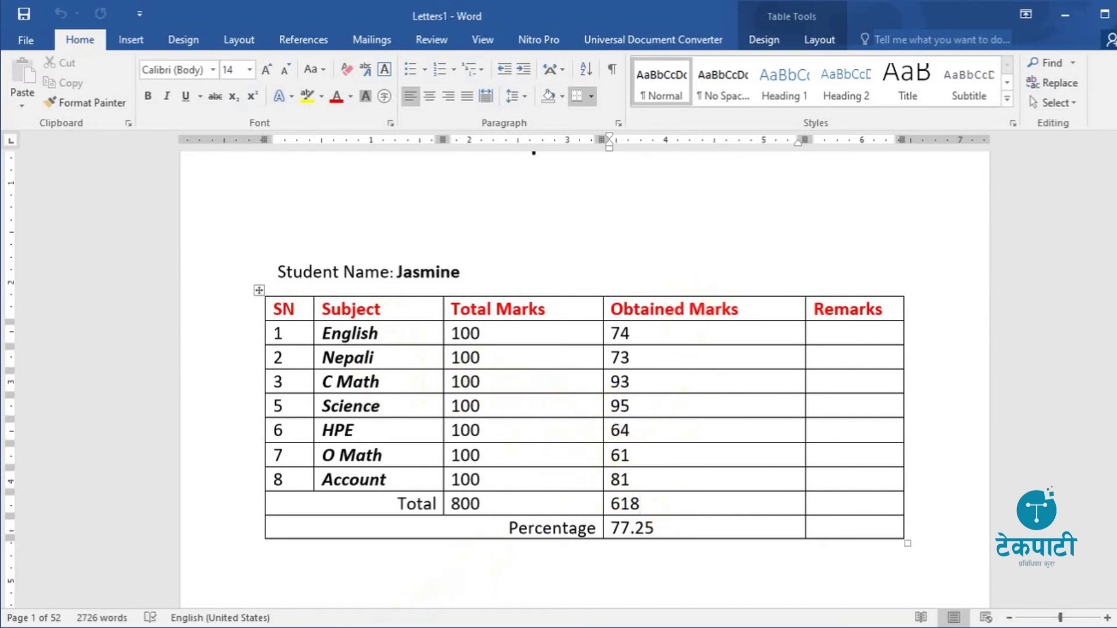
Step: Close the merged Letters1 document without saving and return to the SEE Examination template
left_click(441, 588)
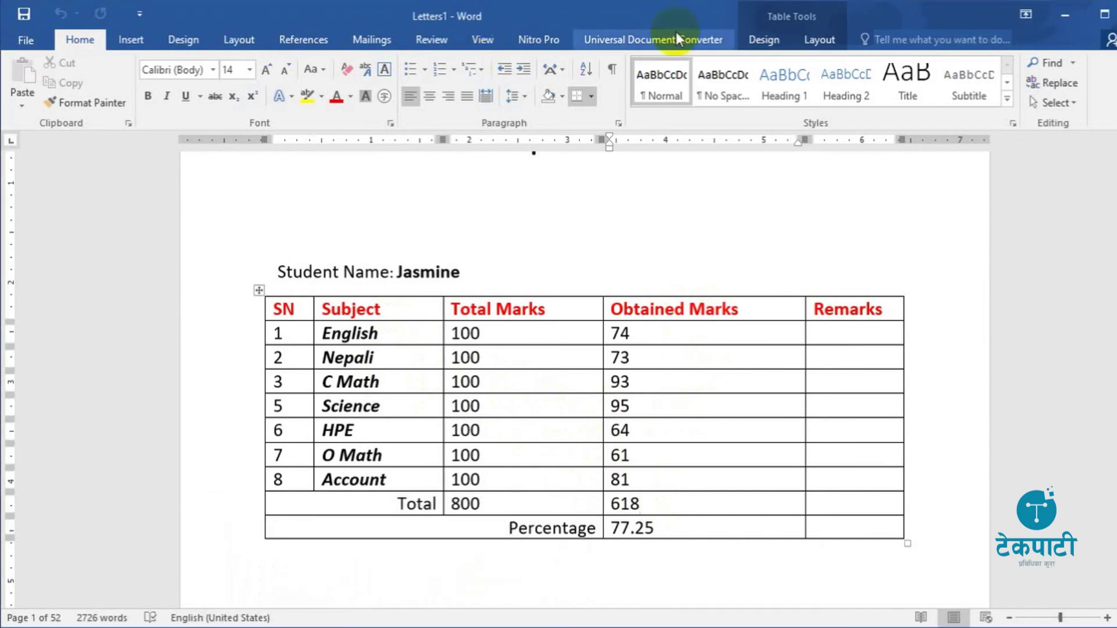
left_click(1103, 13)
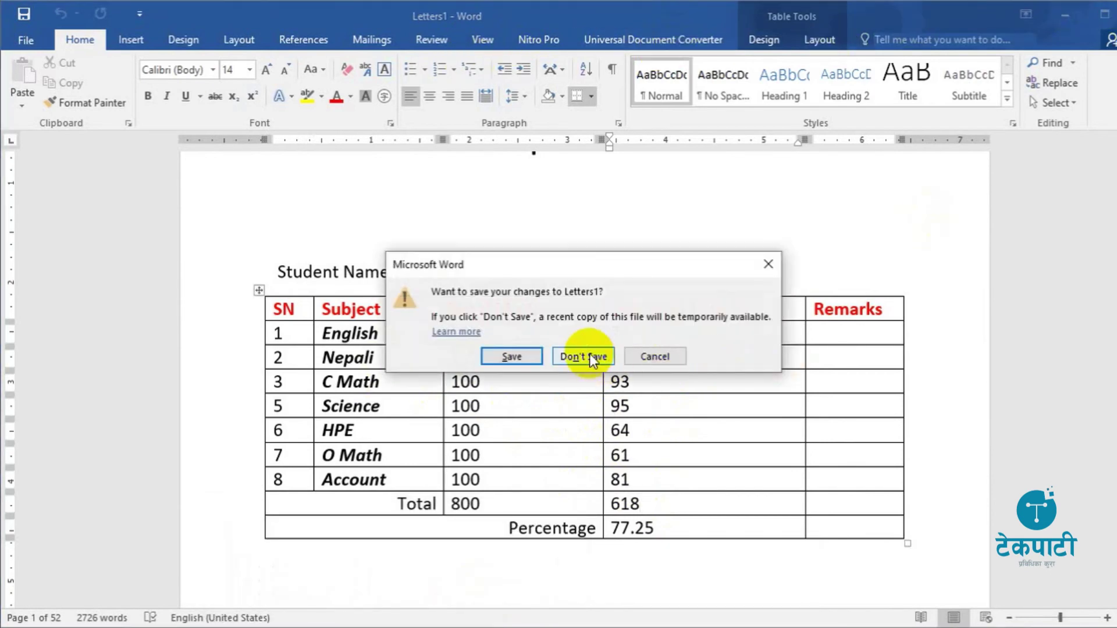
left_click(653, 356)
left_click(442, 611)
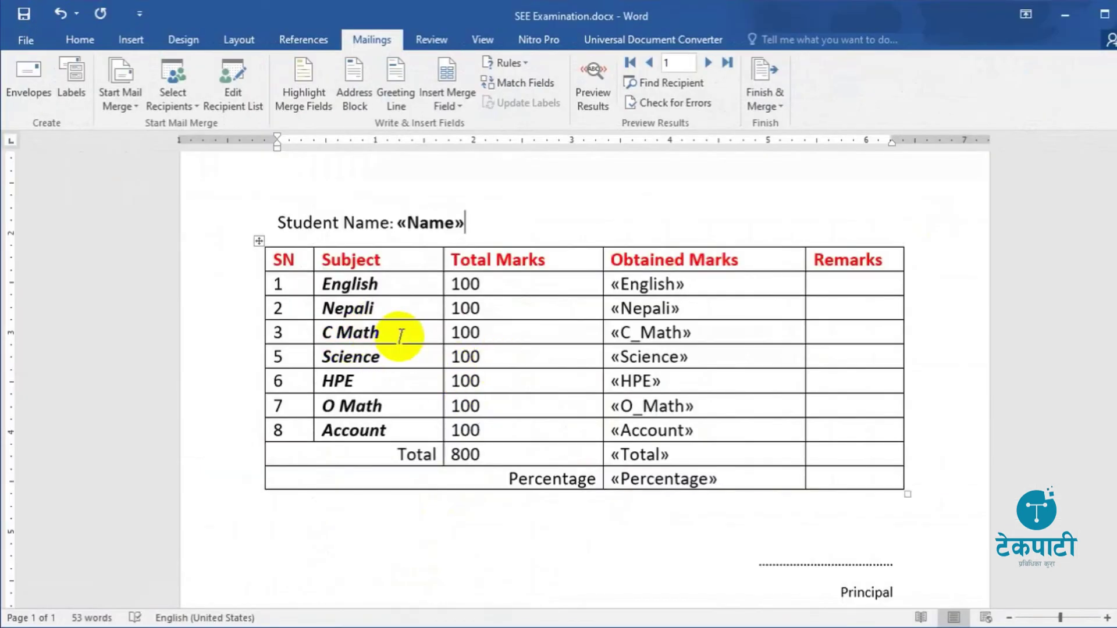
Step: Check the Science, HPE and Social column headings in the Excel marks sheet
key("alt+Tab")
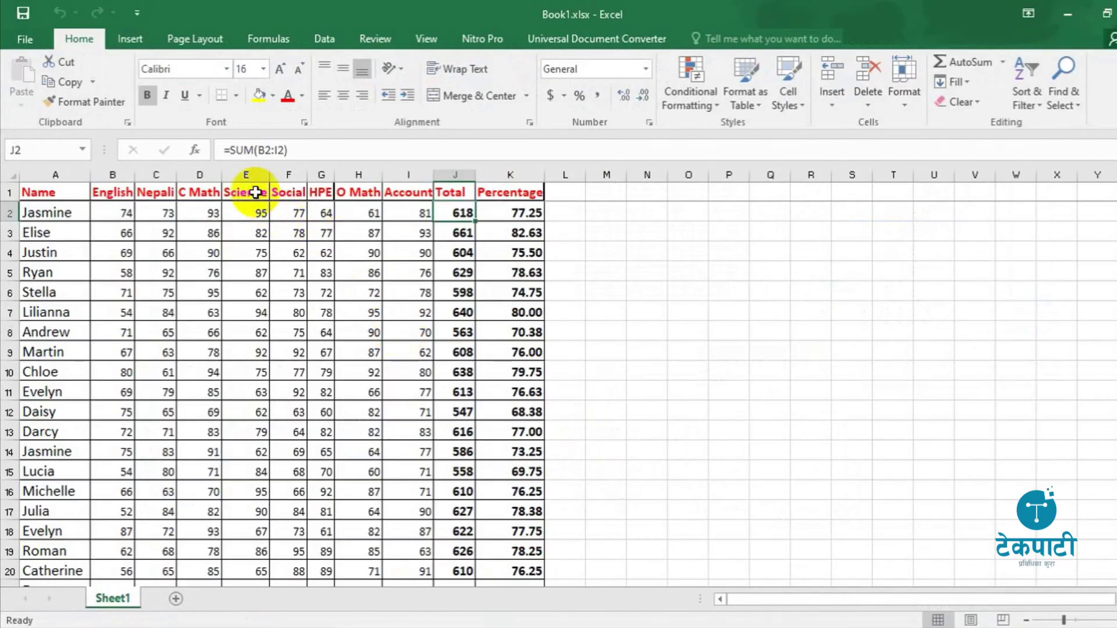
left_click(250, 193)
left_click(321, 193)
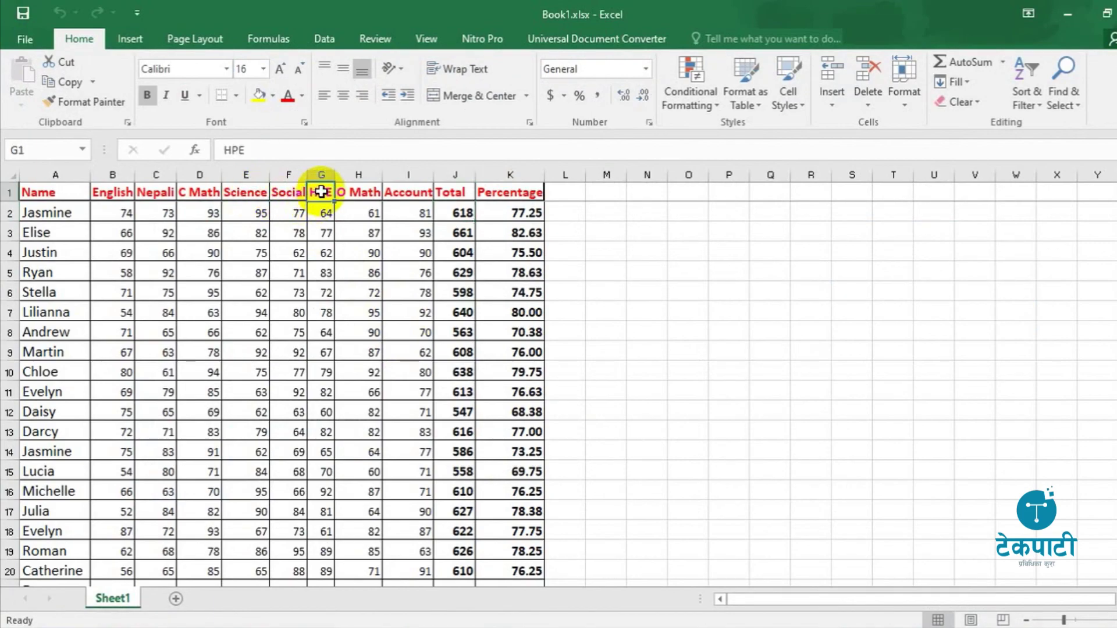
left_click(291, 193)
key("alt+Tab")
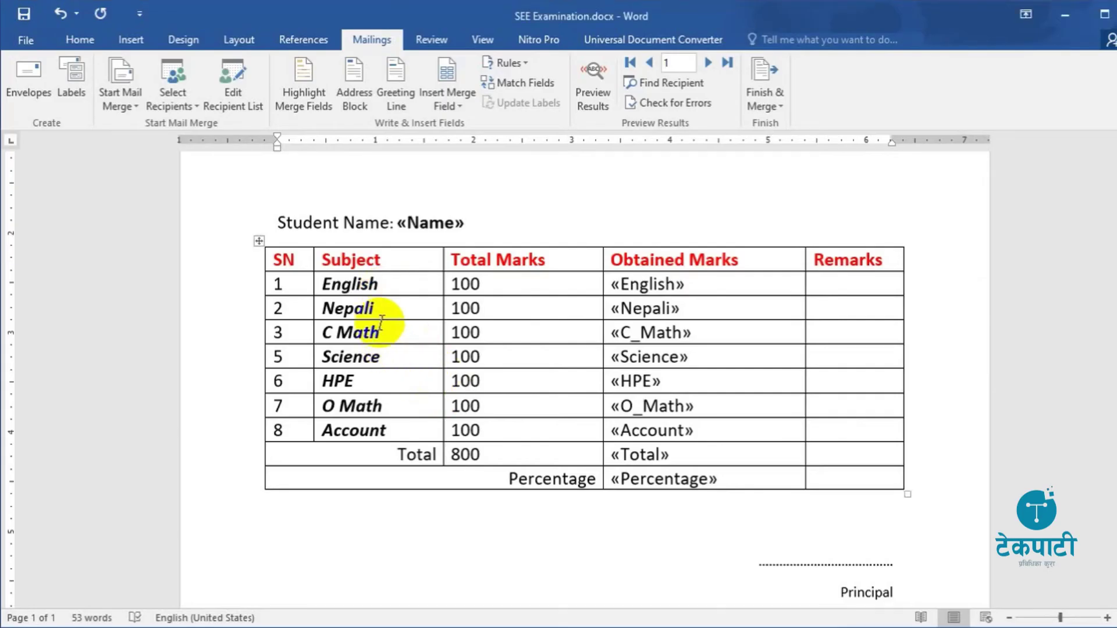
Step: Add row 6 after Science with Total Marks 100 and the «Social» merge field
left_click(257, 367)
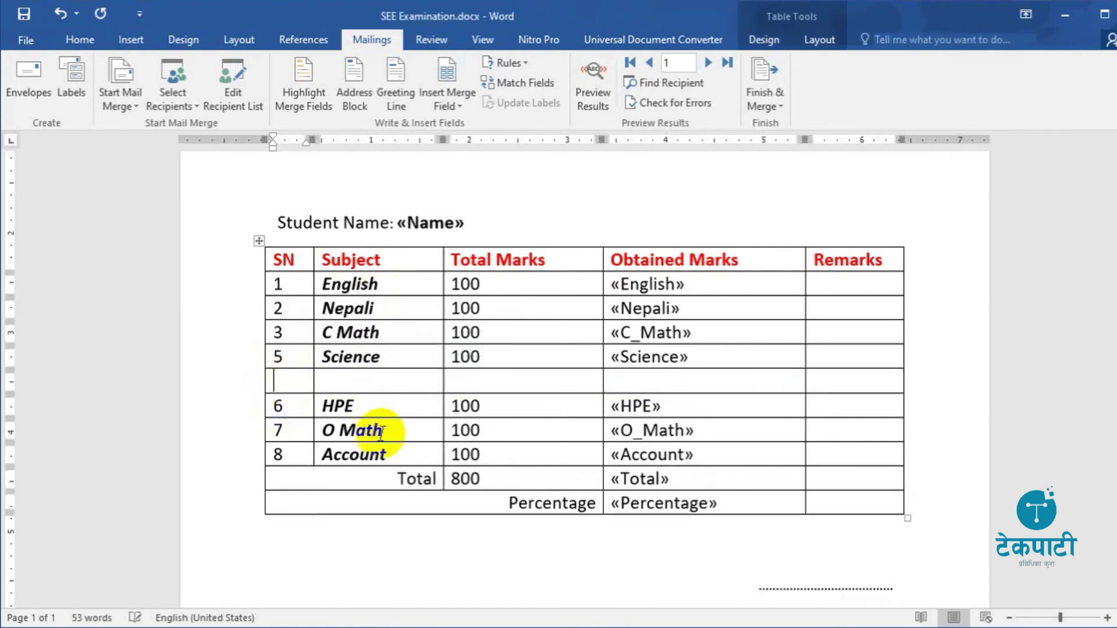
type("6")
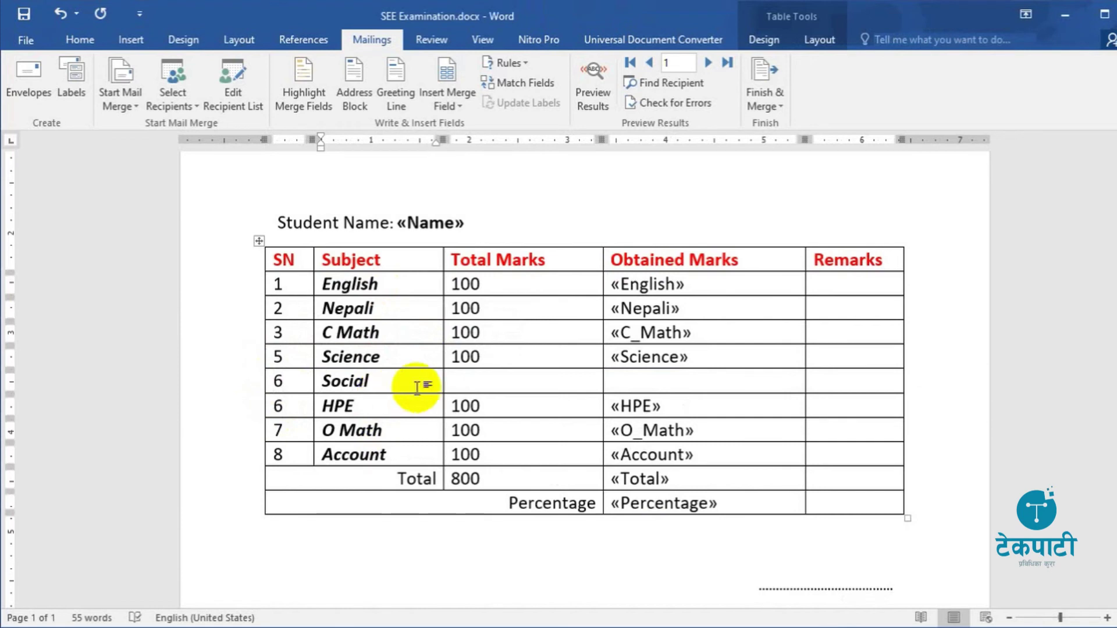
left_click(477, 375)
type("100")
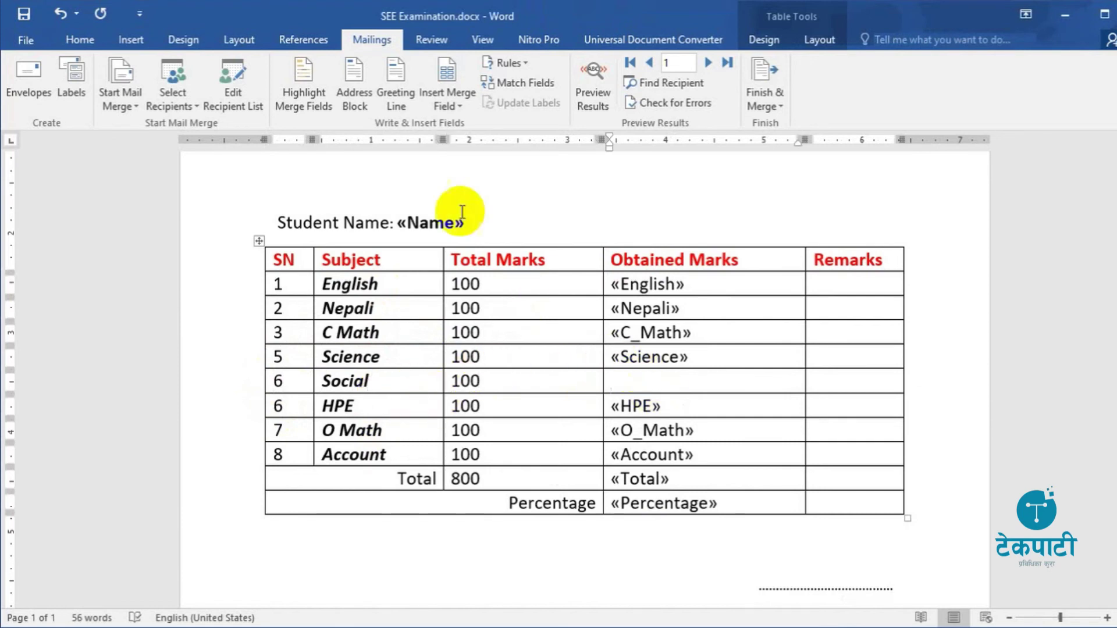
left_click(460, 104)
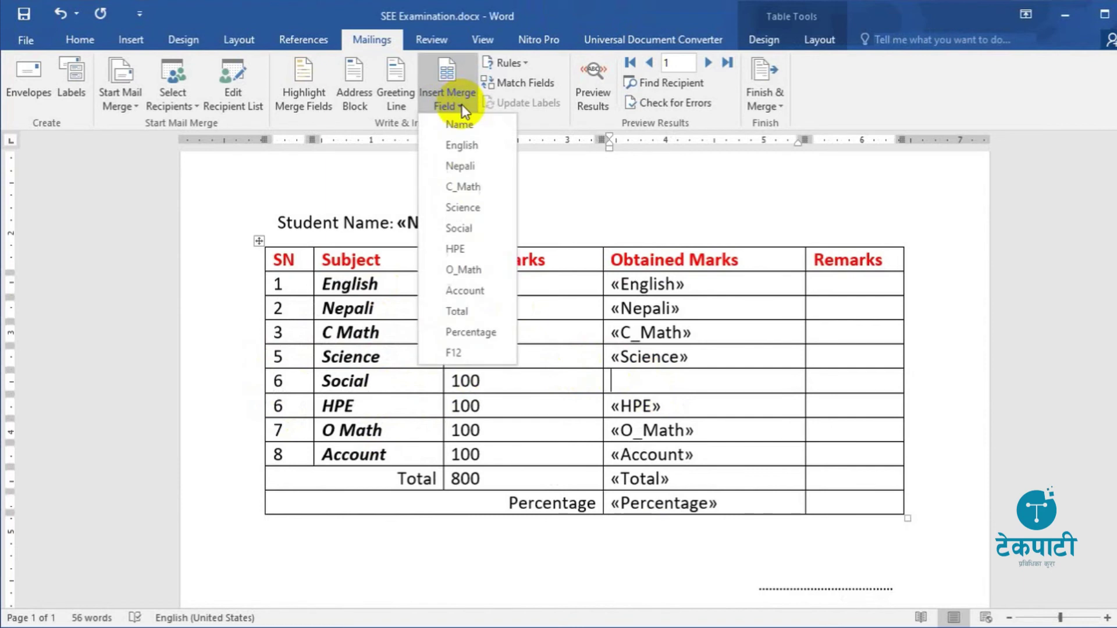
left_click(466, 229)
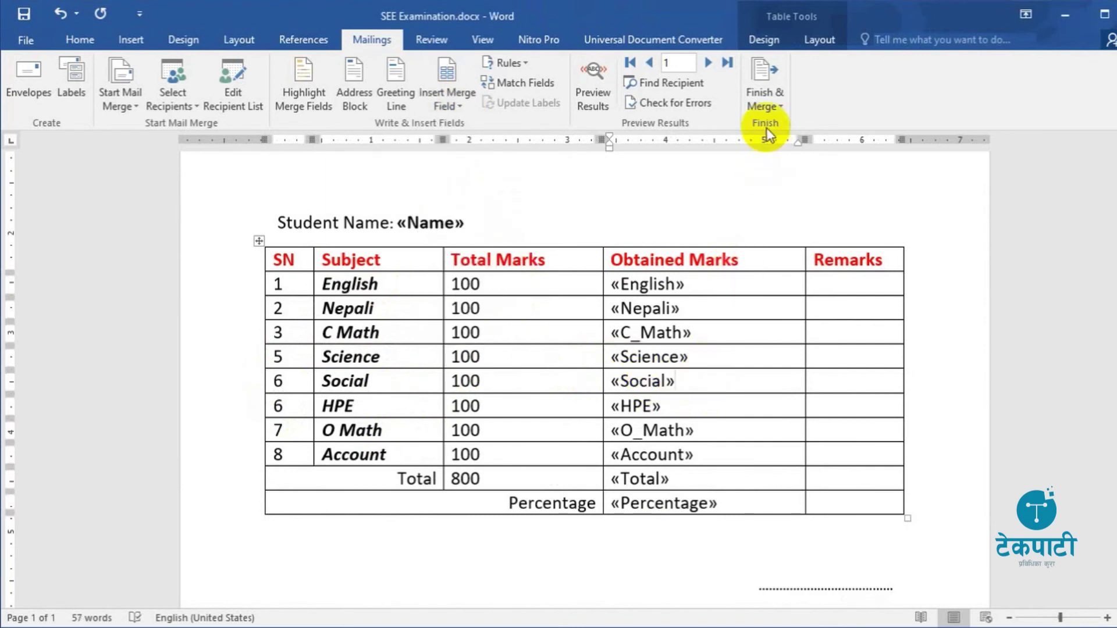
Step: Finish the merge by editing individual documents for all student records
left_click(763, 106)
left_click(785, 125)
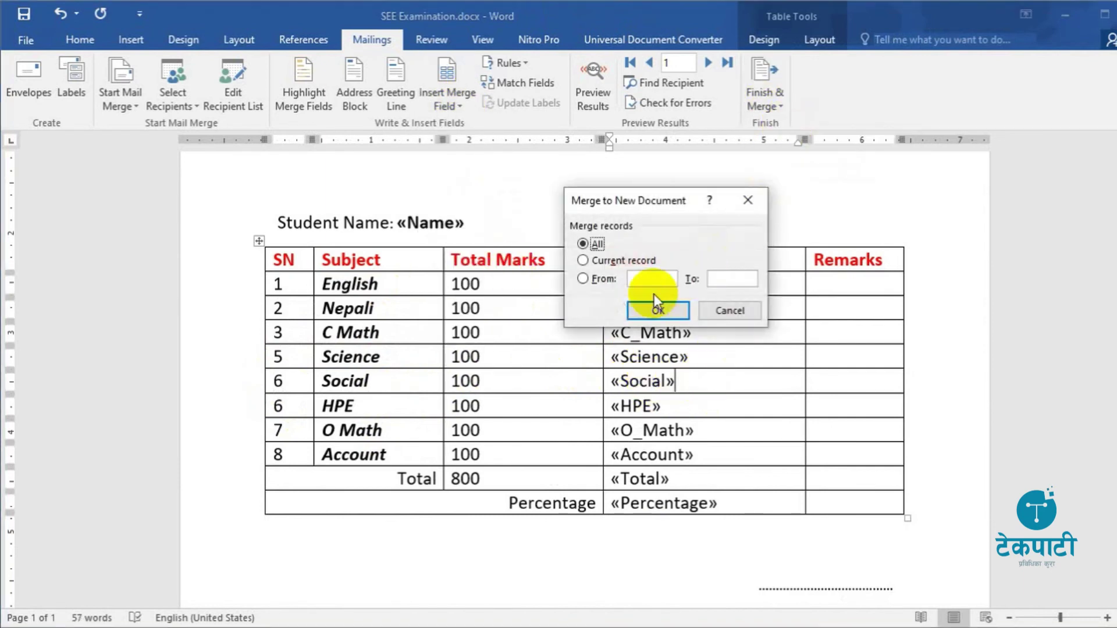
left_click(653, 311)
Step: Confirm the first student's merged Social mark of 77 matches Excel cell F2
scroll(529, 407, "down", 3)
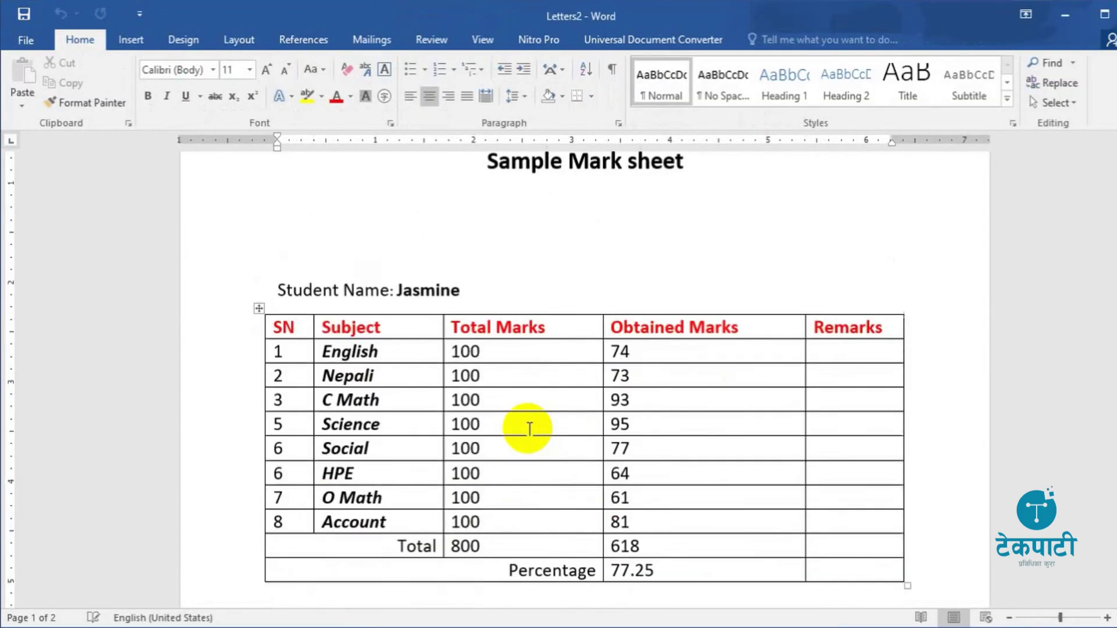
left_click(386, 428)
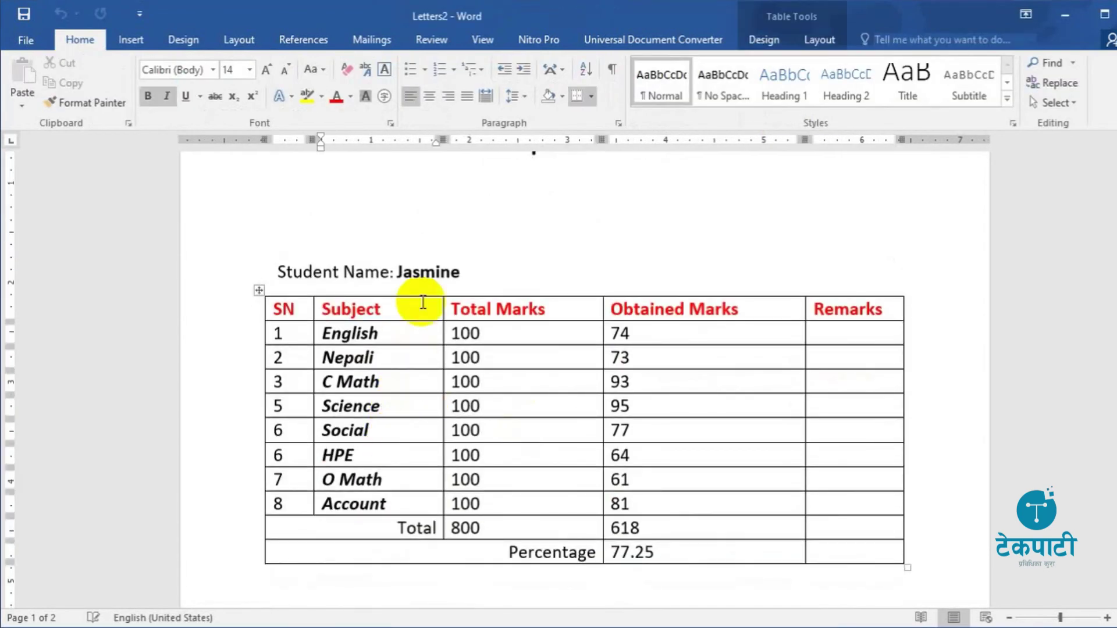
double_click(422, 273)
left_click(664, 434)
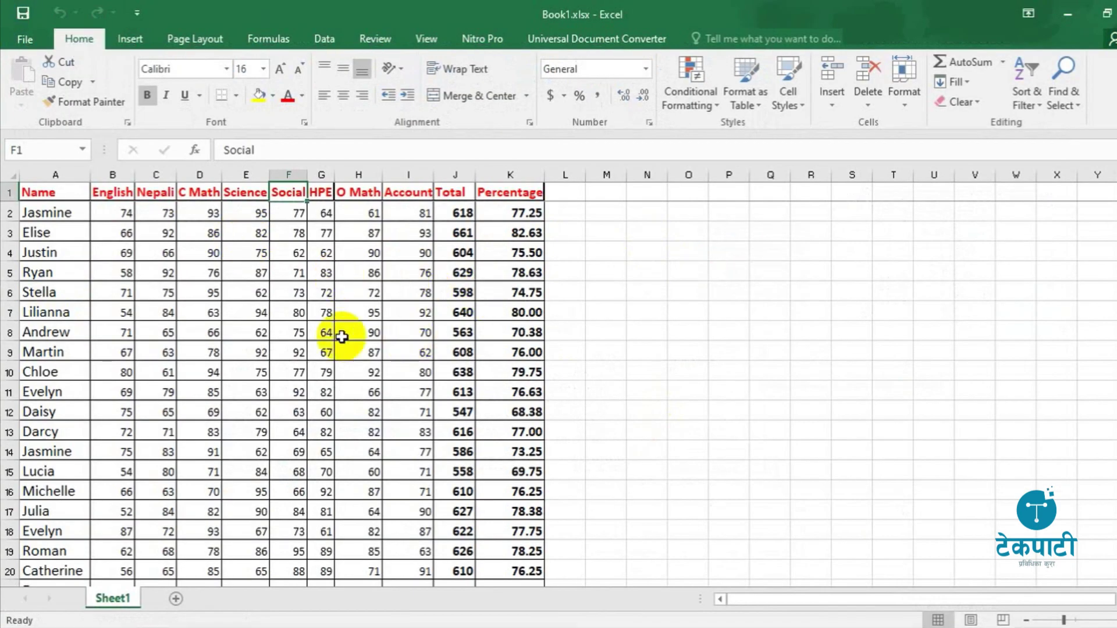
left_click(718, 326)
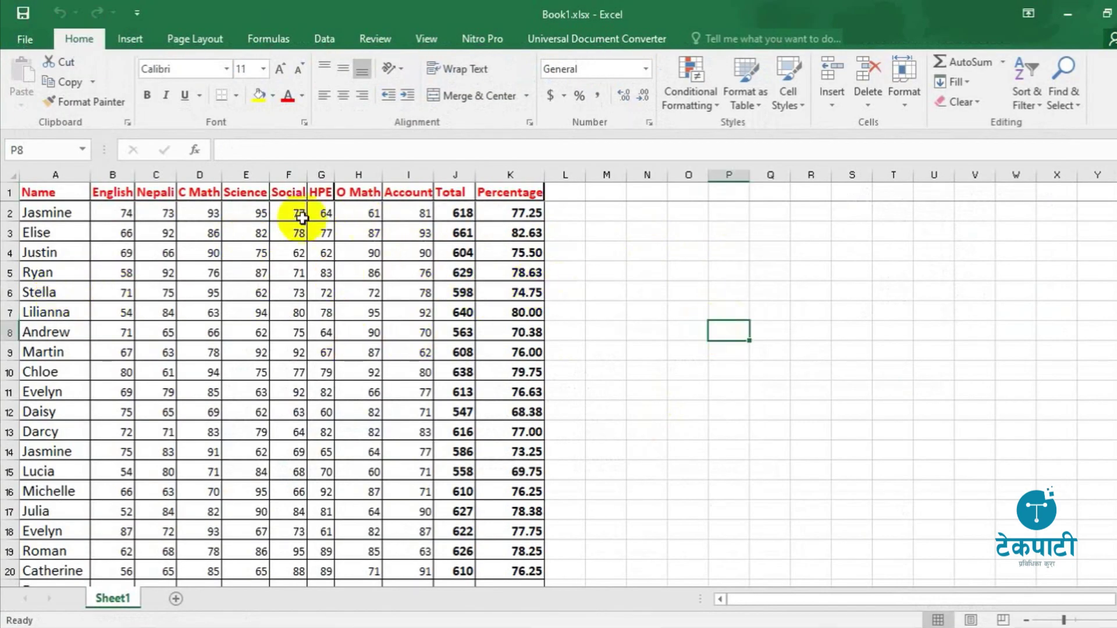
left_click(287, 212)
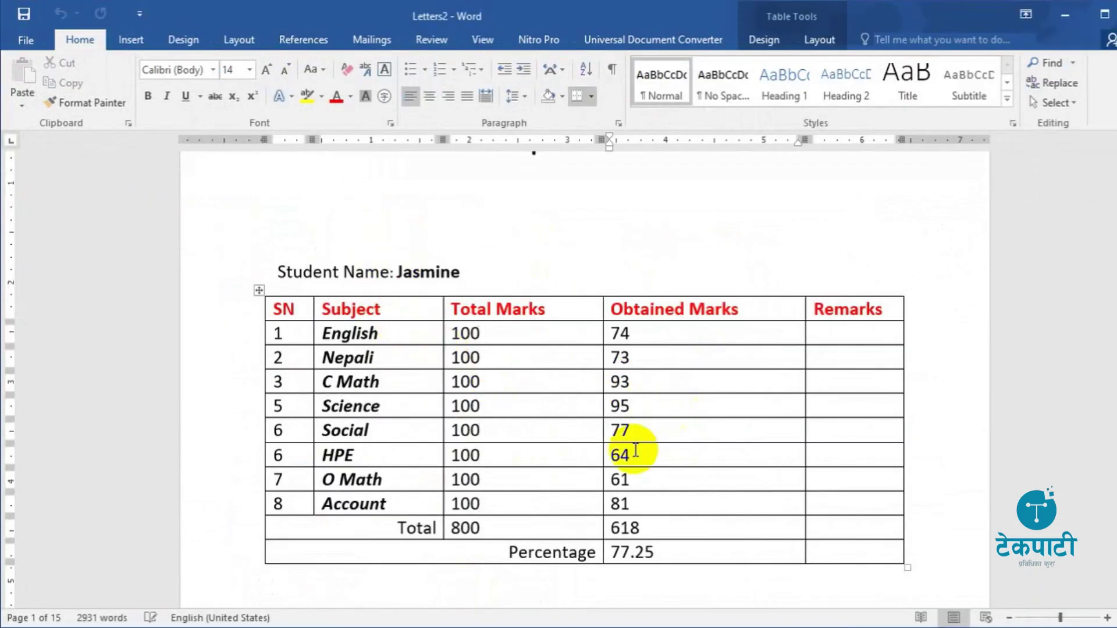
Step: Open Letters2 in Print preview and switch from 1 to 2 Pages Per Sheet
left_click(636, 429)
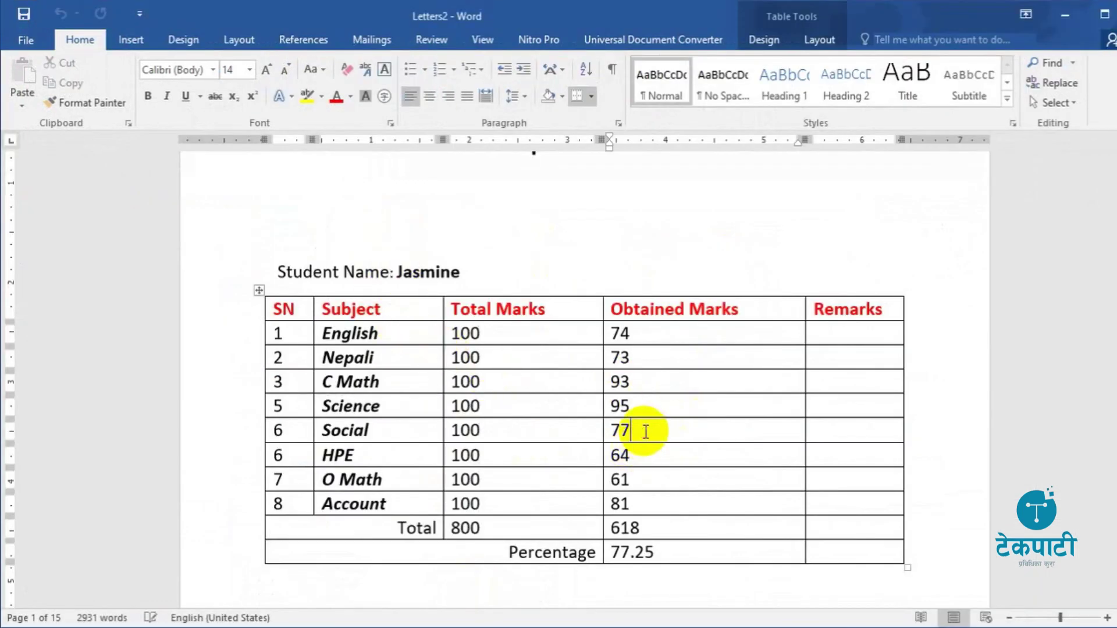
scroll(674, 470, "down", 1)
scroll(674, 470, "down", 3)
scroll(675, 470, "up", 5)
scroll(675, 470, "up", 2)
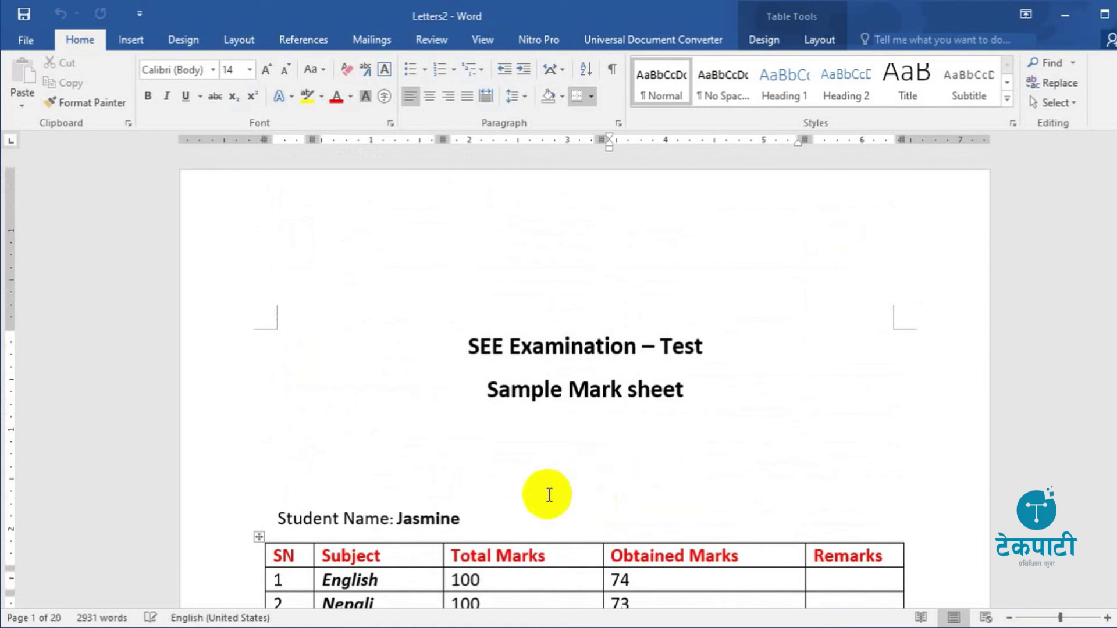
key("ctrl+p")
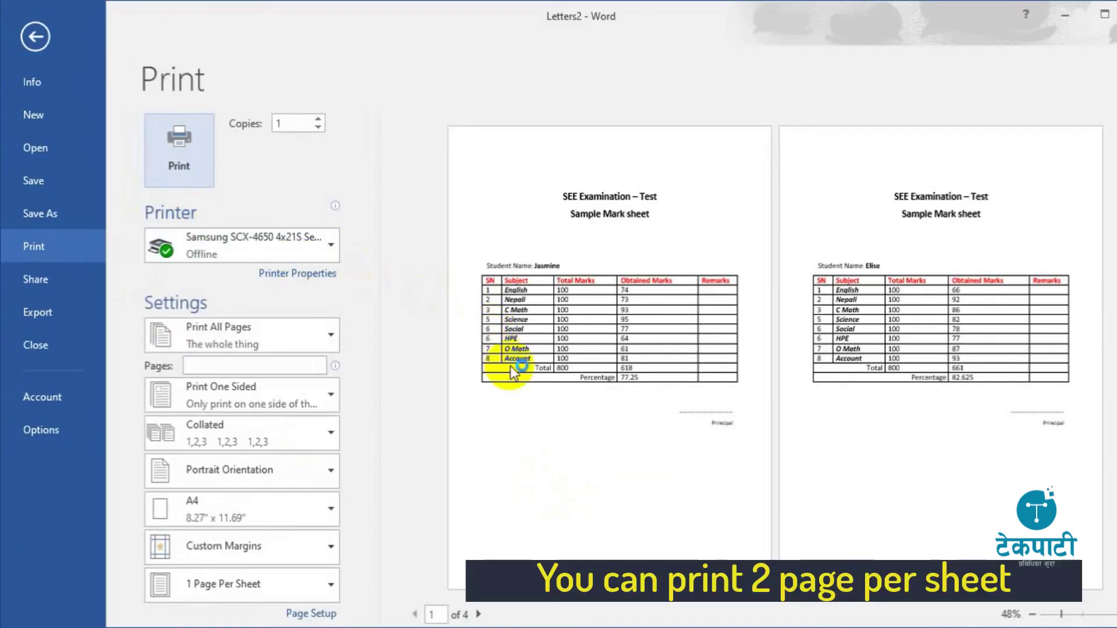
left_click(214, 585)
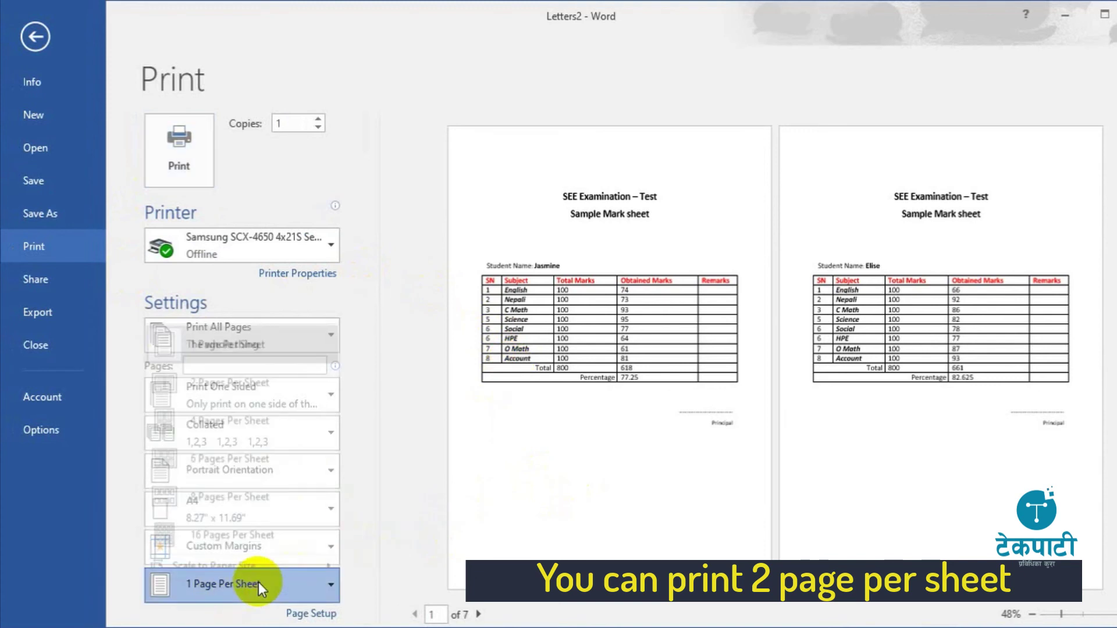
left_click(245, 371)
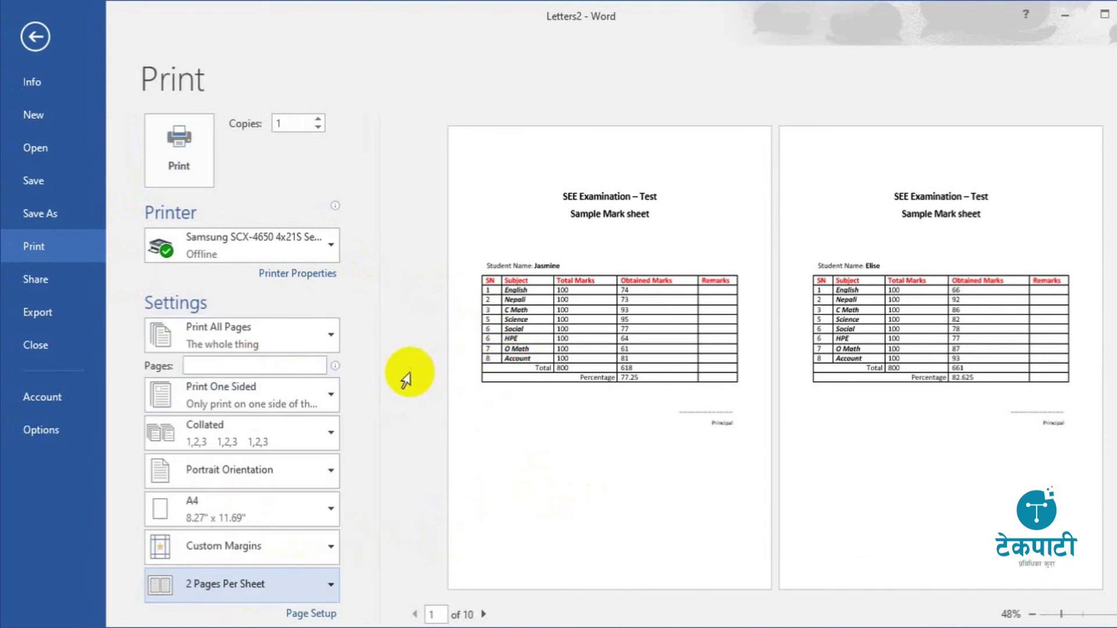
left_click(37, 37)
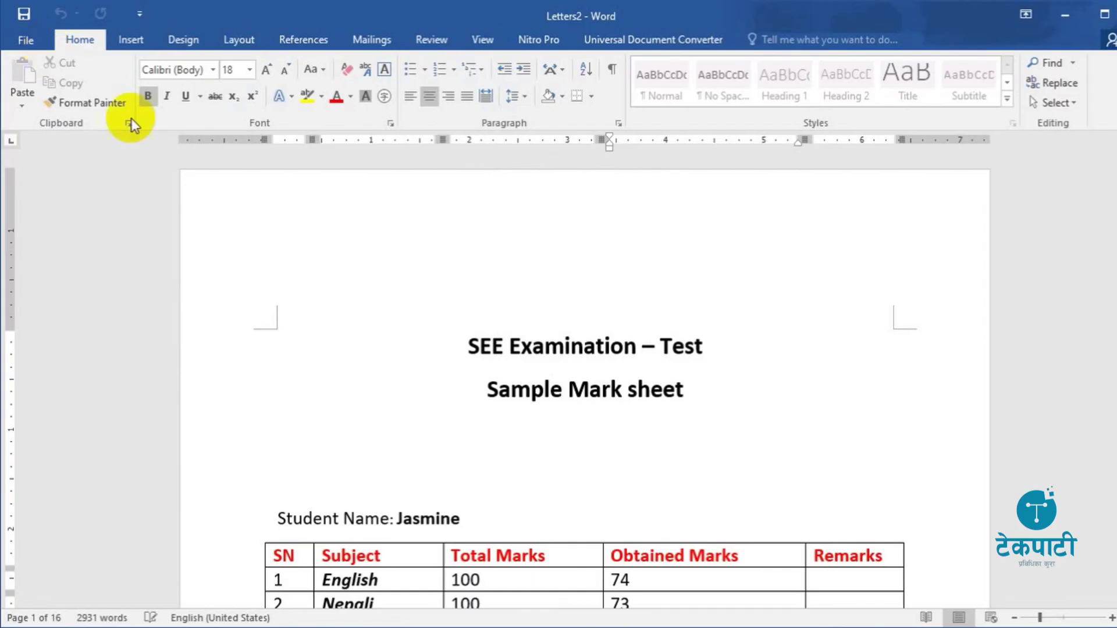
scroll(462, 366, "down", 6)
scroll(462, 365, "up", 5)
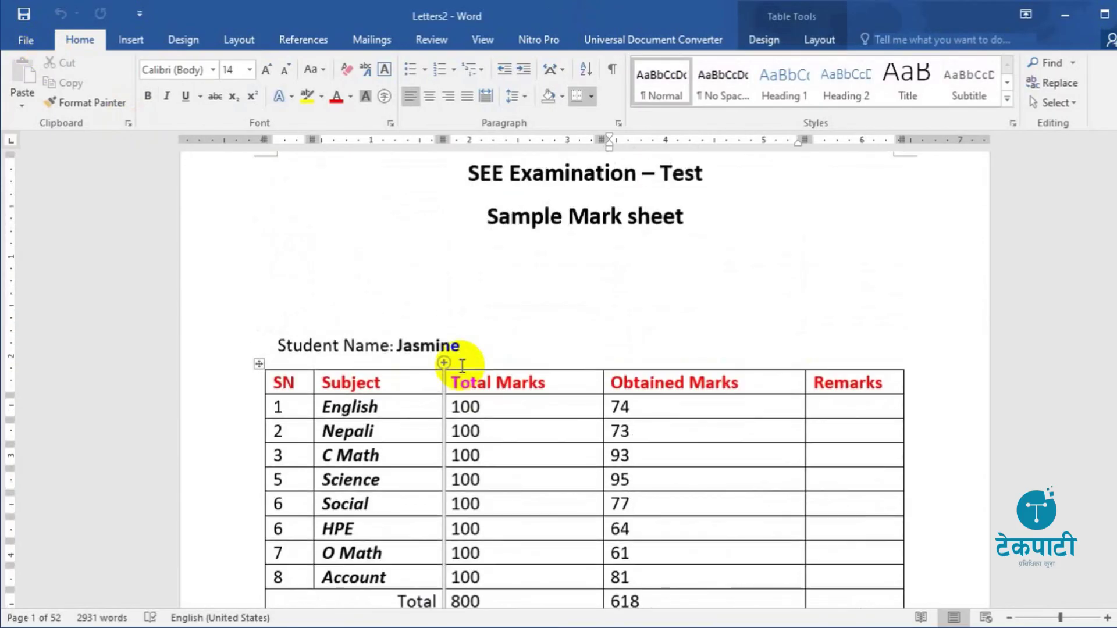
left_click(488, 346)
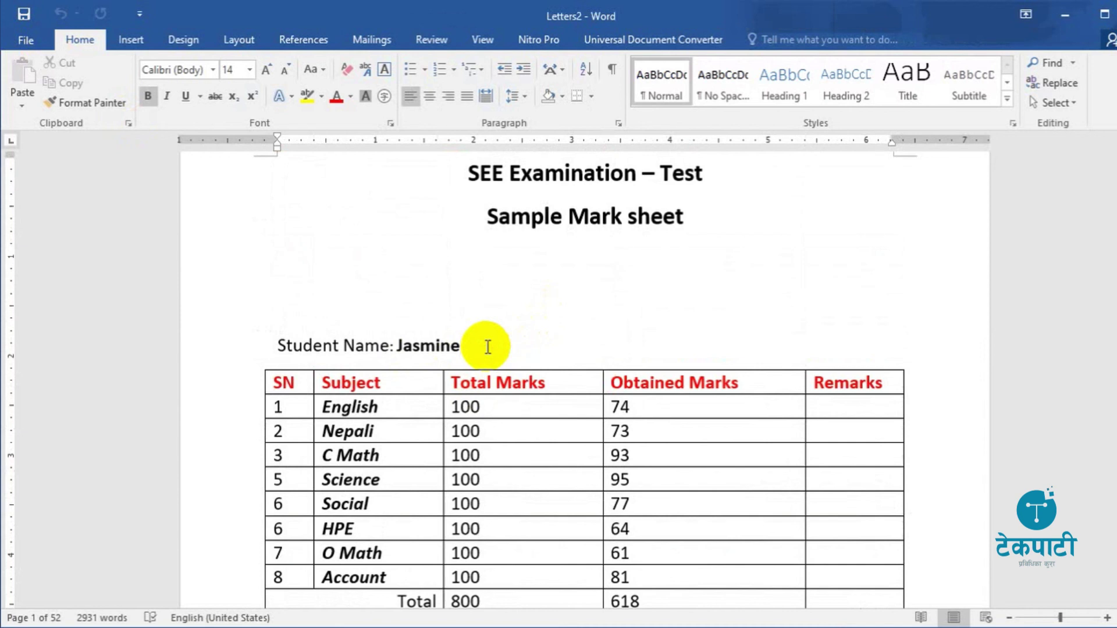
scroll(499, 347, "down", 2)
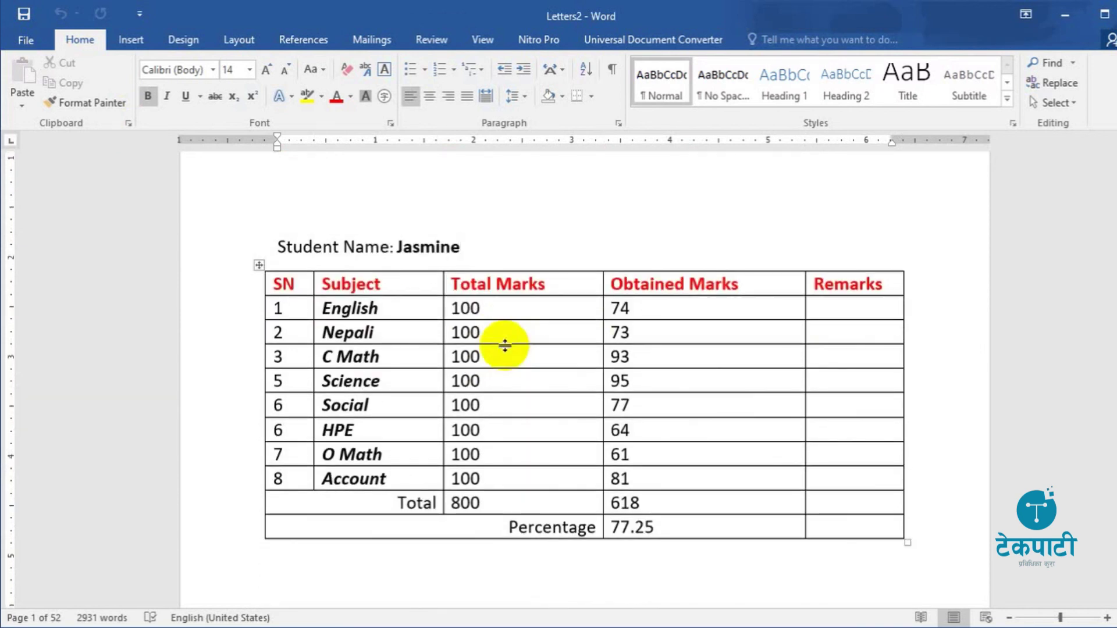